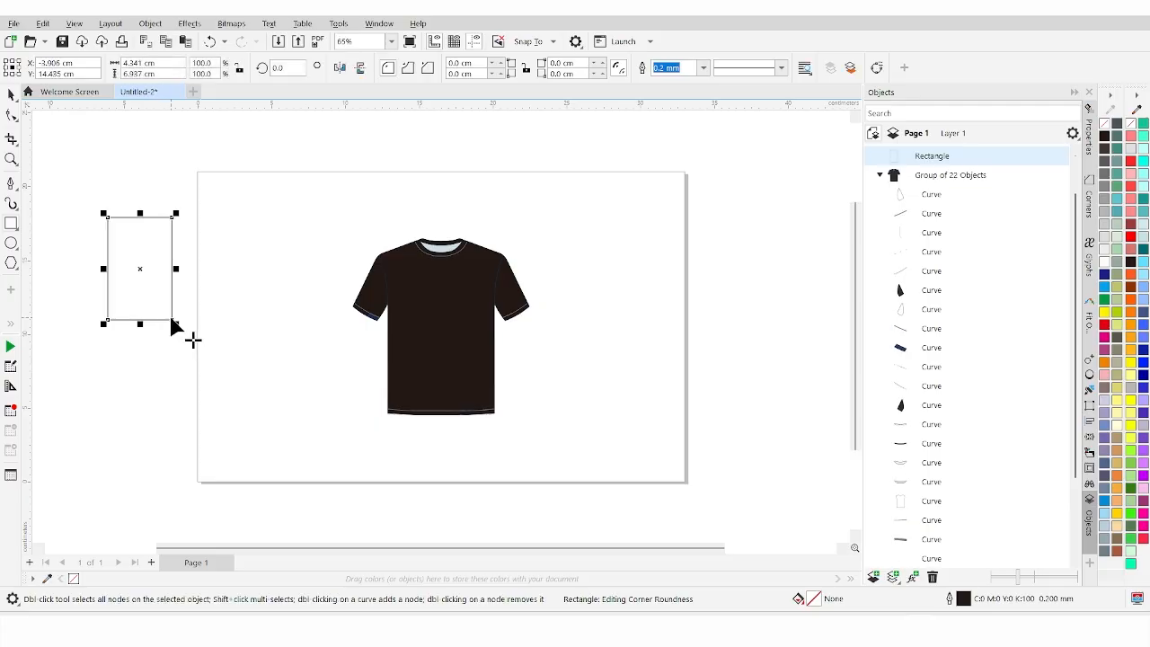
left_click(12, 115)
left_click_drag(175, 219, 195, 269)
key("ctrl+z")
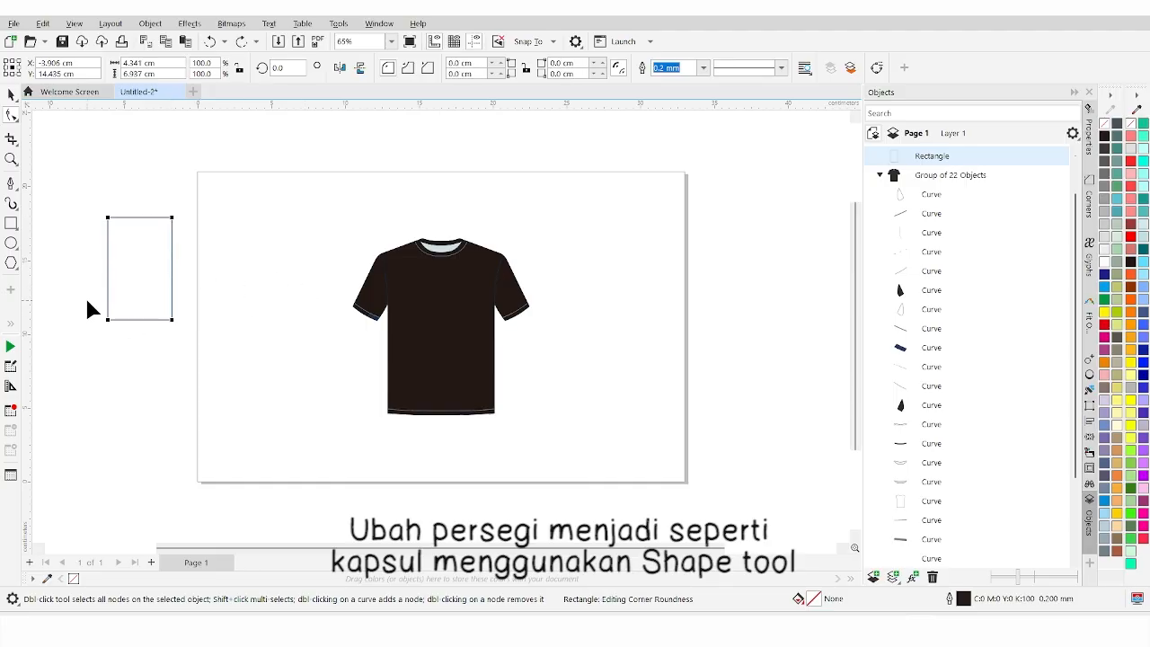
Stretch the rectangle downward to about 8.2 cm tall and round its corners fully, at 2.17 cm radius, to form a capsule
left_click(11, 94)
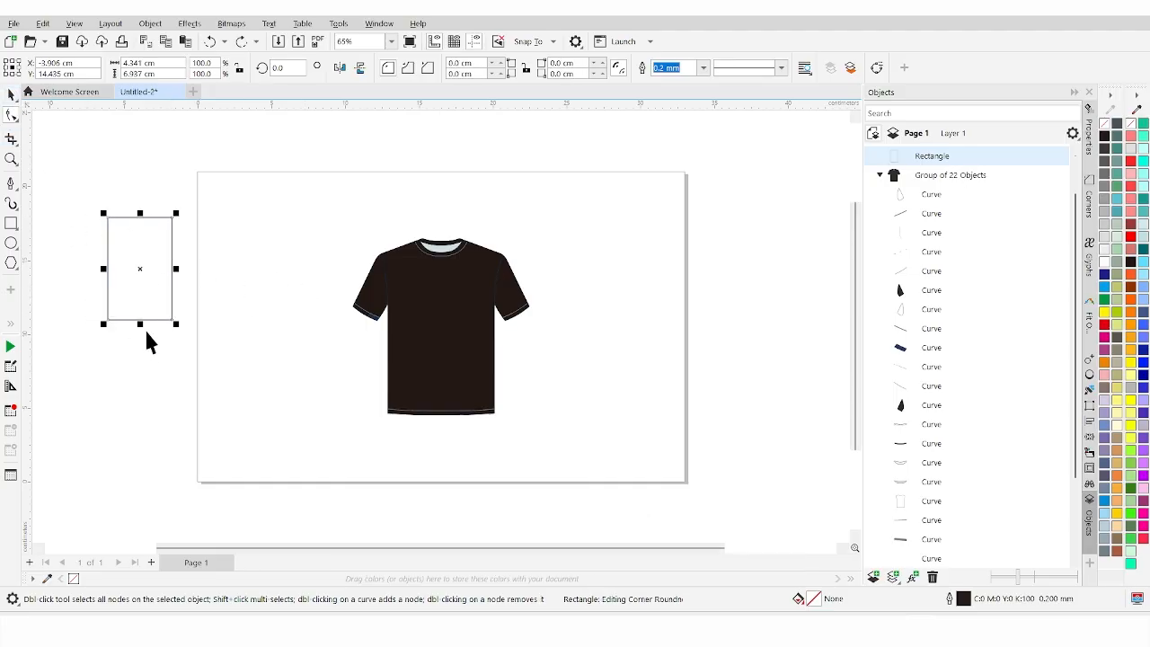
left_click_drag(143, 328, 146, 346)
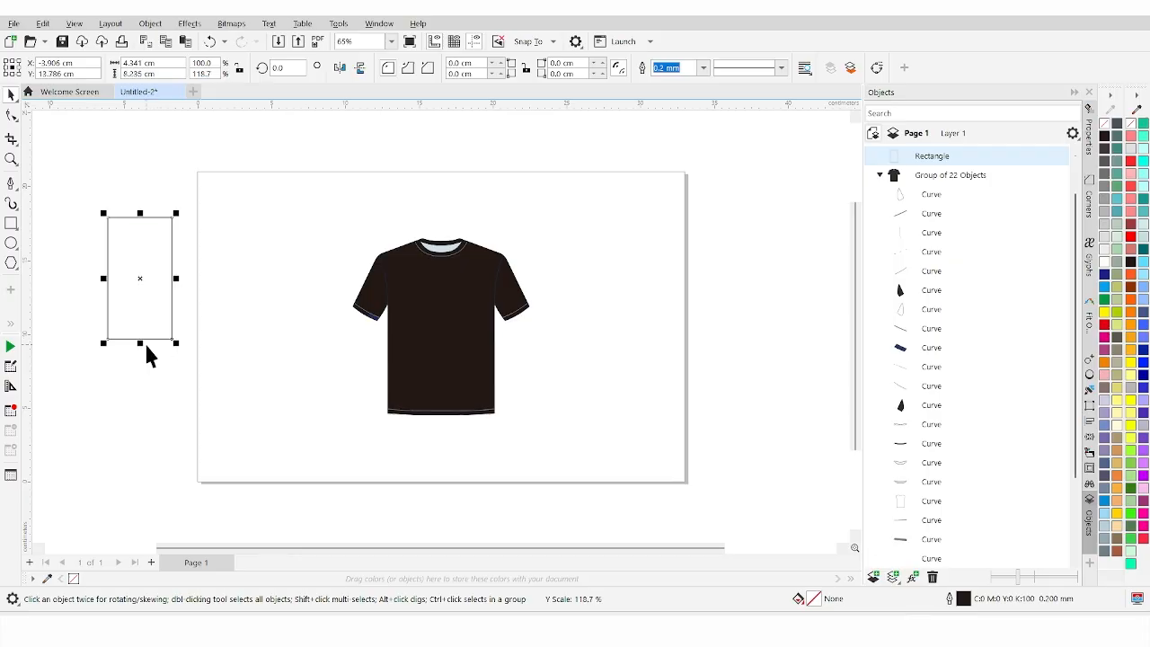
left_click(11, 116)
left_click_drag(172, 338, 135, 369)
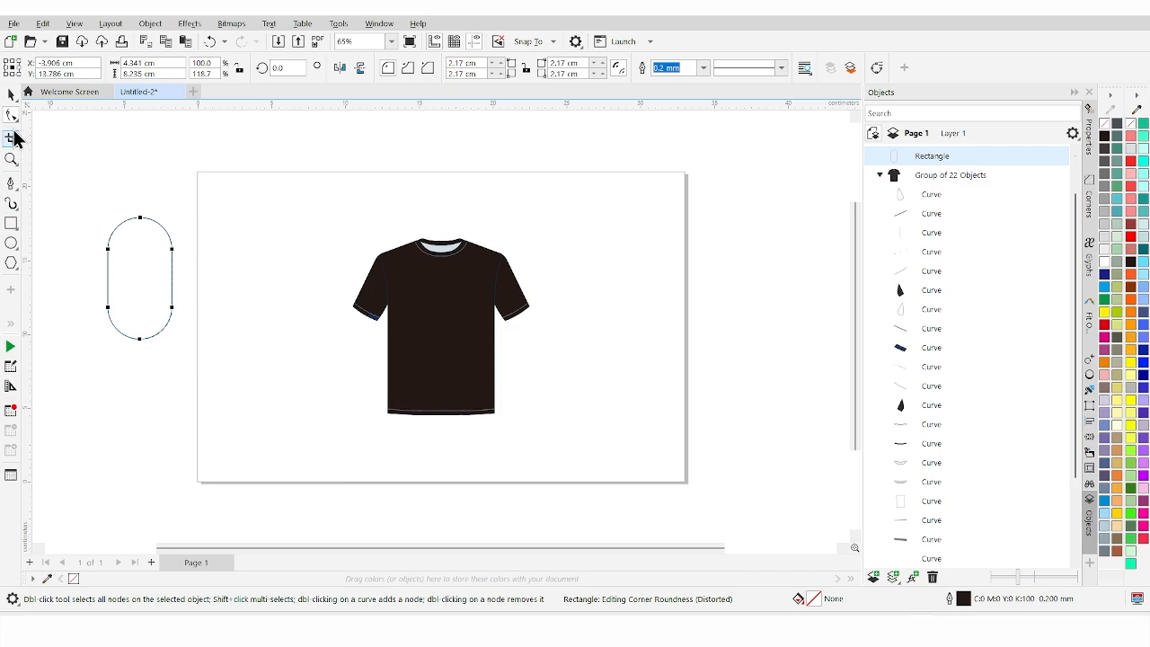
Draw a horizontal line about 4.2 cm long with the Pen tool, crossing the capsule's left side in its upper part
left_click(12, 183)
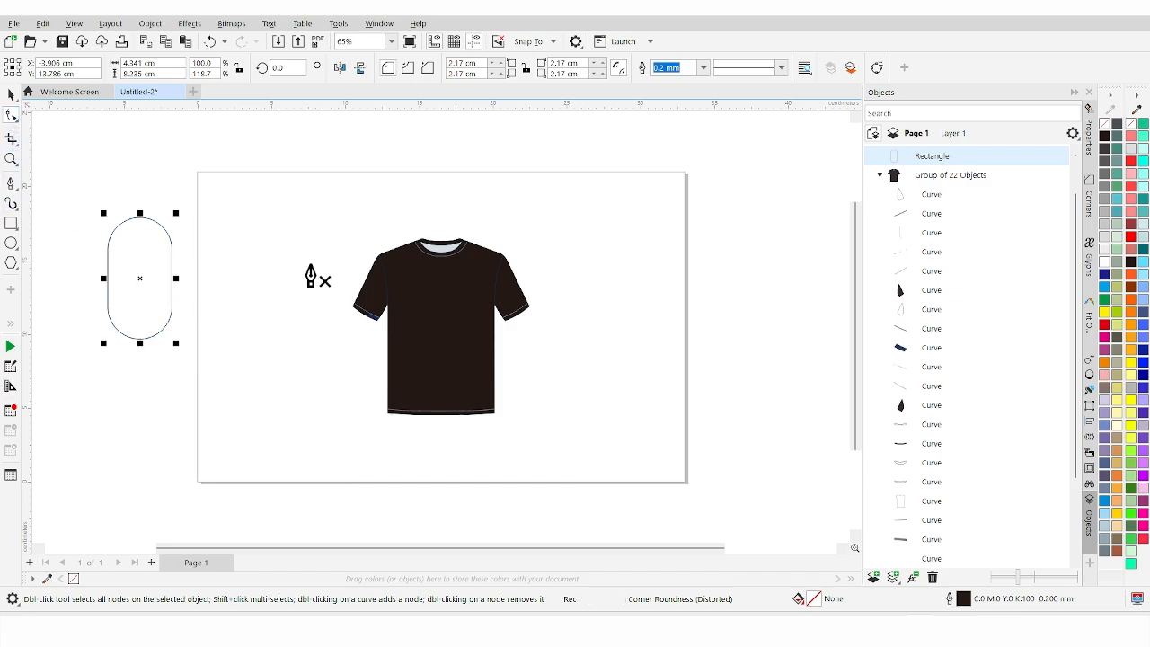
scroll(320, 242, "down", 4)
scroll(144, 242, "up", 5)
scroll(221, 301, "up", 3)
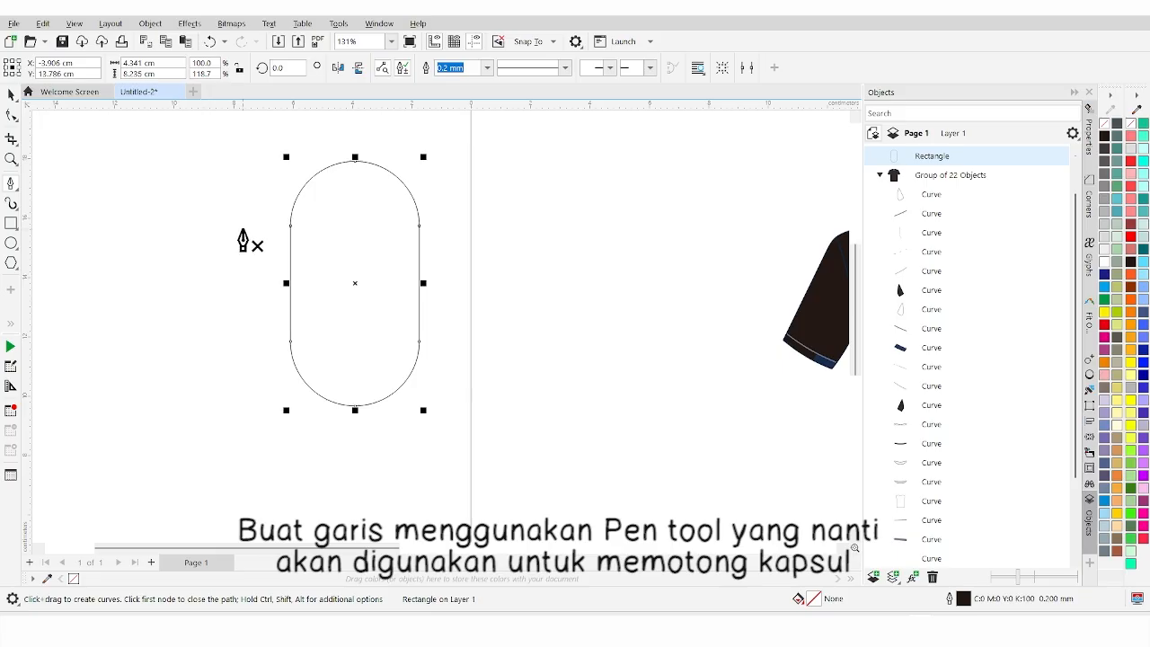
left_click(186, 236)
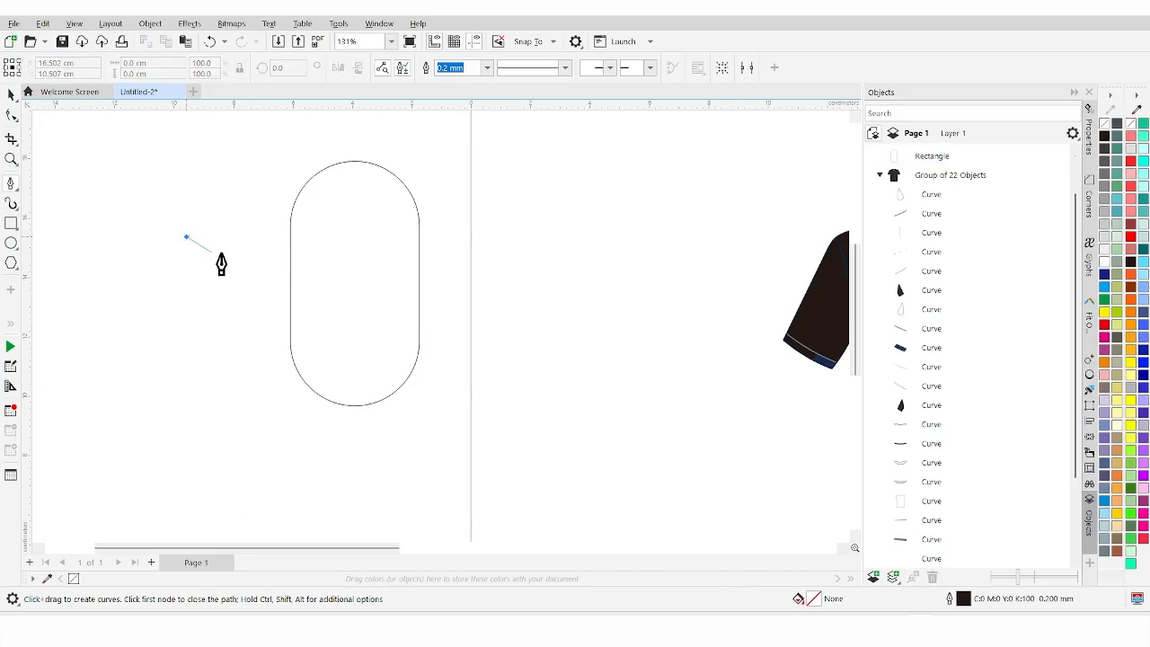
left_click(311, 236)
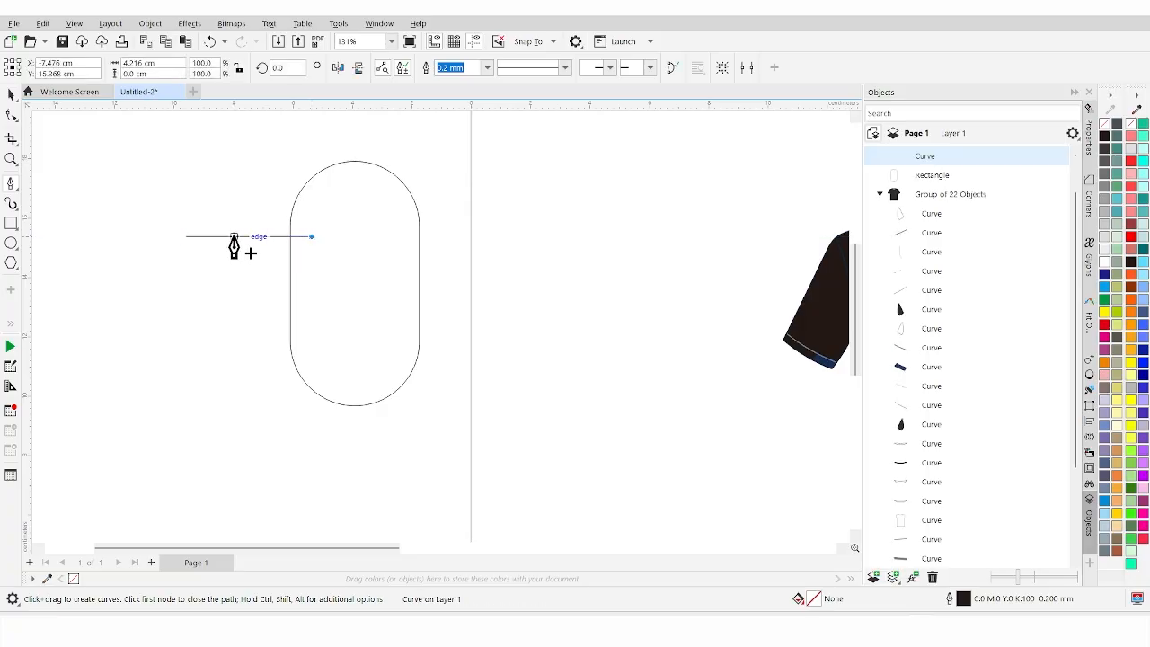
Move the line horizontally to the left so it sits just outside the capsule
scroll(224, 234, "up", 2)
left_click(11, 94)
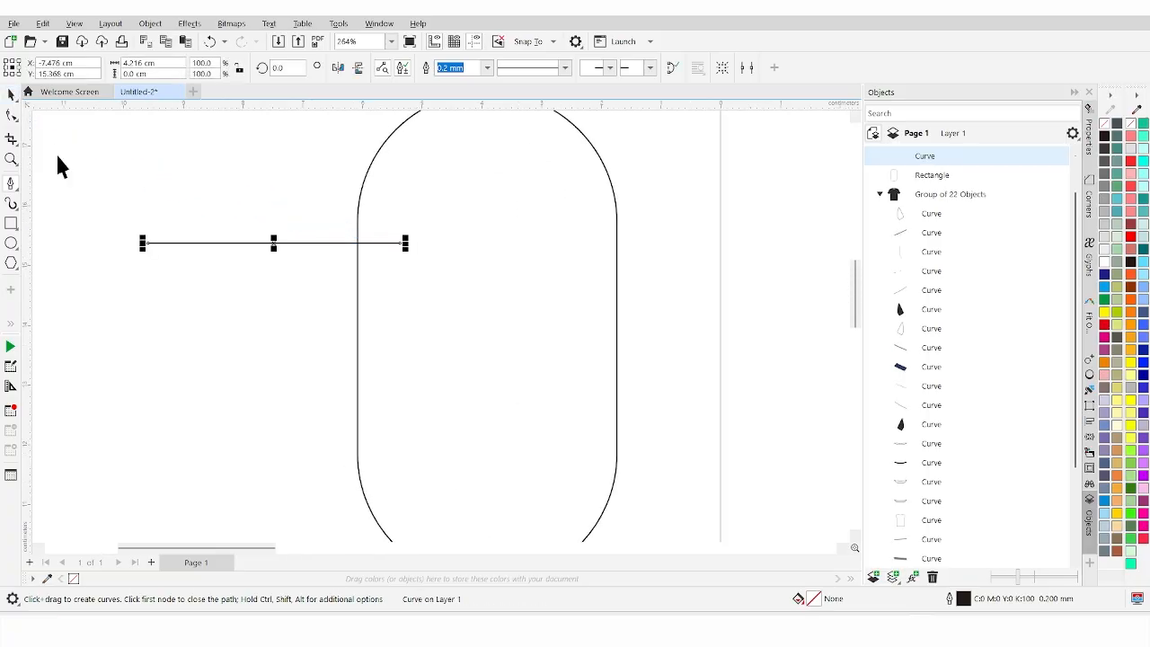
left_click_drag(198, 244, 140, 243)
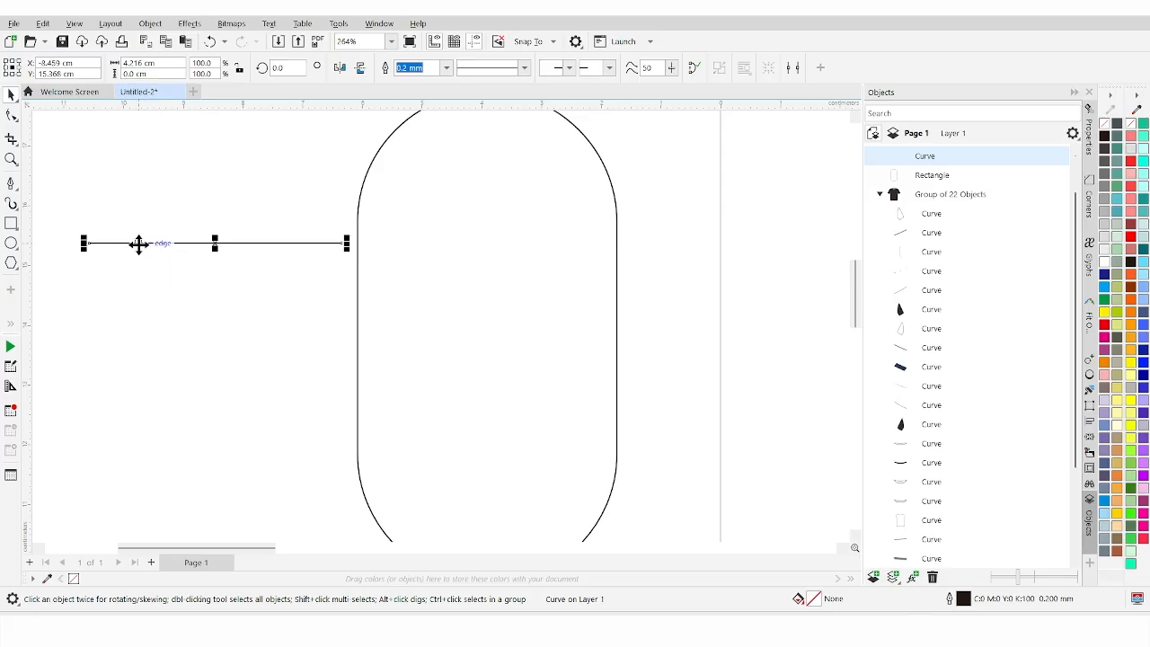
Convert the line to a curve and bend it into a gentle wave, arching up on its left half and dipping on its right
left_click(11, 115)
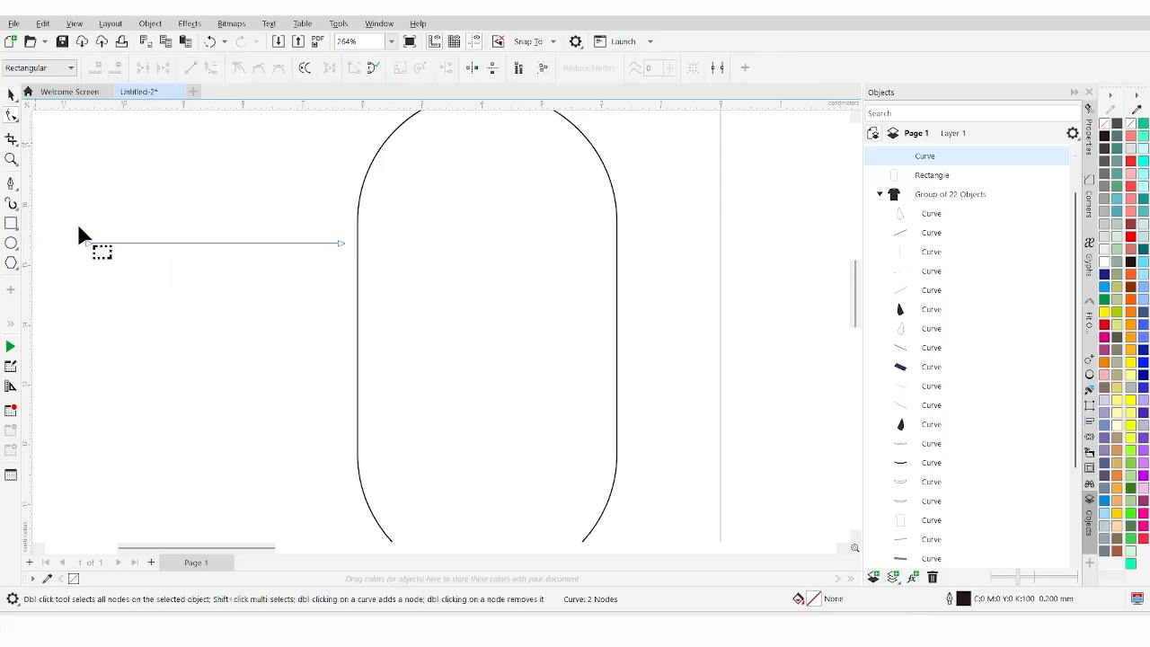
left_click_drag(75, 221, 101, 252)
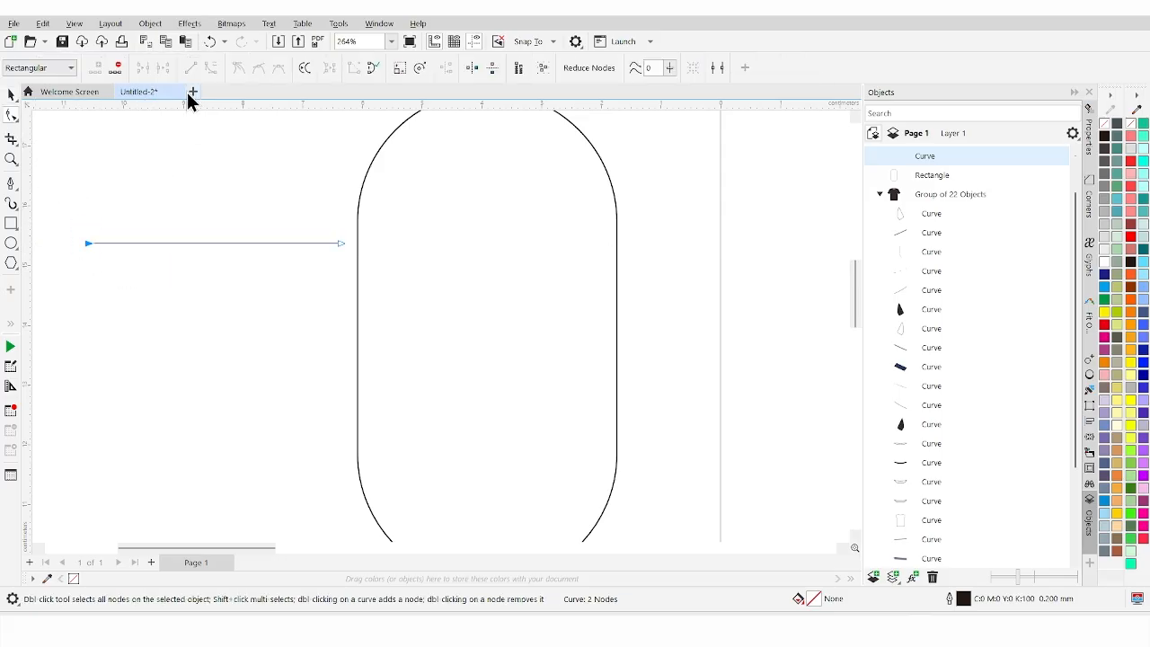
left_click(342, 243)
left_click_drag(173, 244, 177, 198)
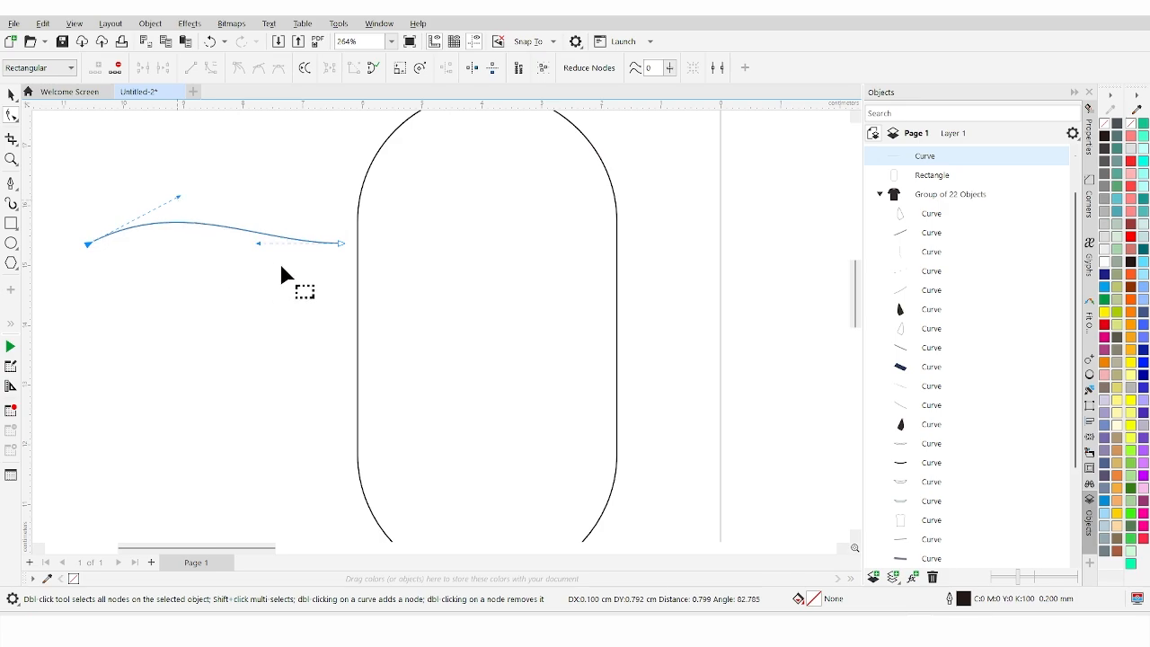
left_click_drag(256, 243, 262, 278)
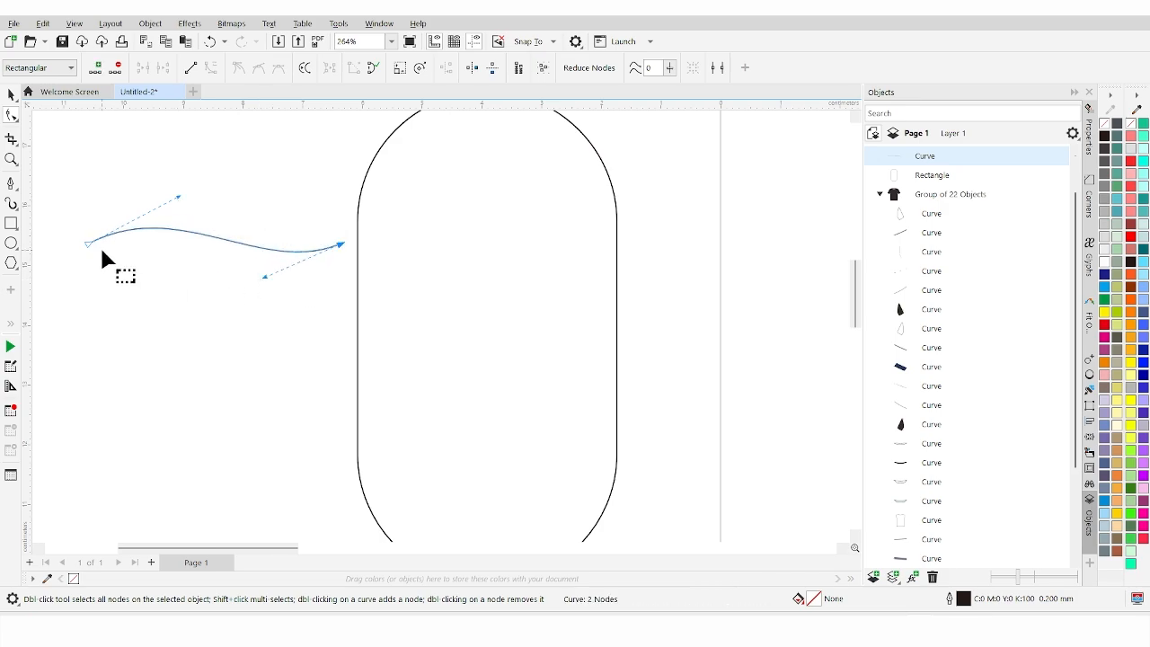
Scale the wave up proportionally from its centre to about 6.6 cm wide and centre it horizontally on the capsule
scroll(101, 248, "down", 2)
scroll(101, 244, "down", 1)
left_click(11, 94)
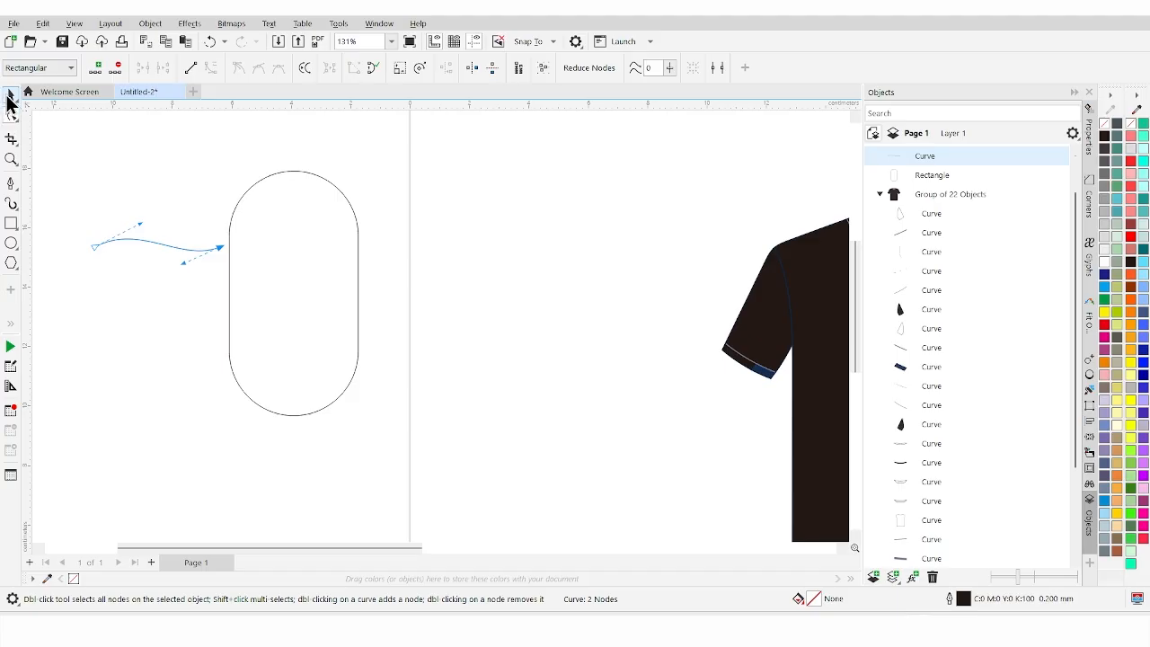
key("space")
left_click_drag(231, 258, 260, 306)
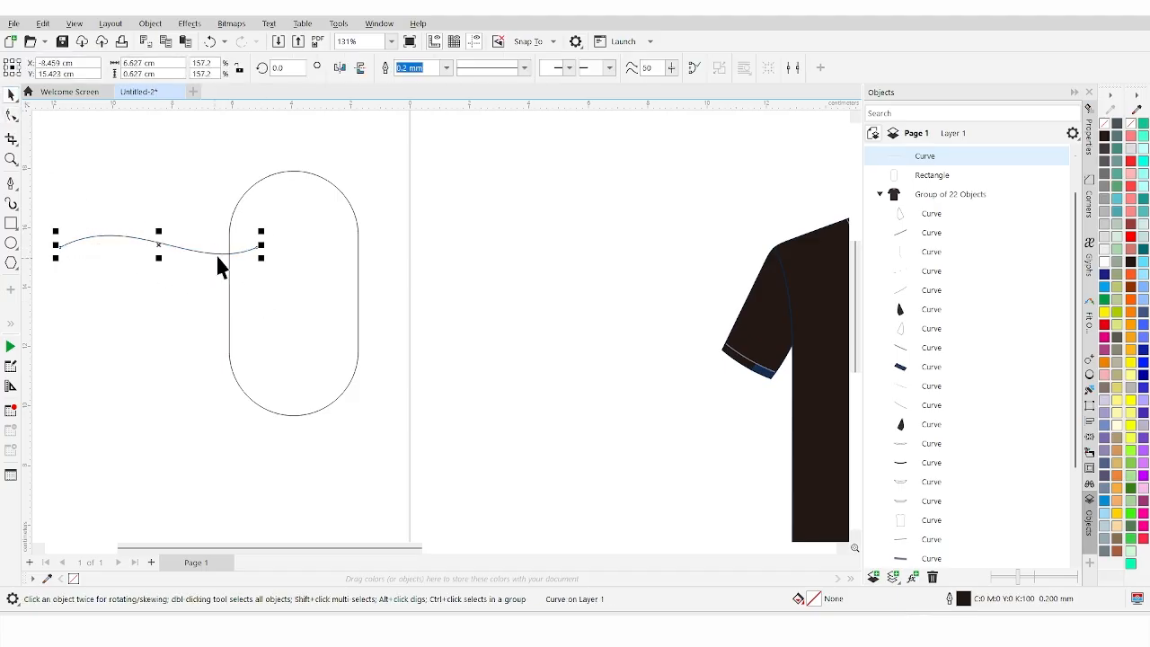
left_click(271, 227, "shift")
key("c")
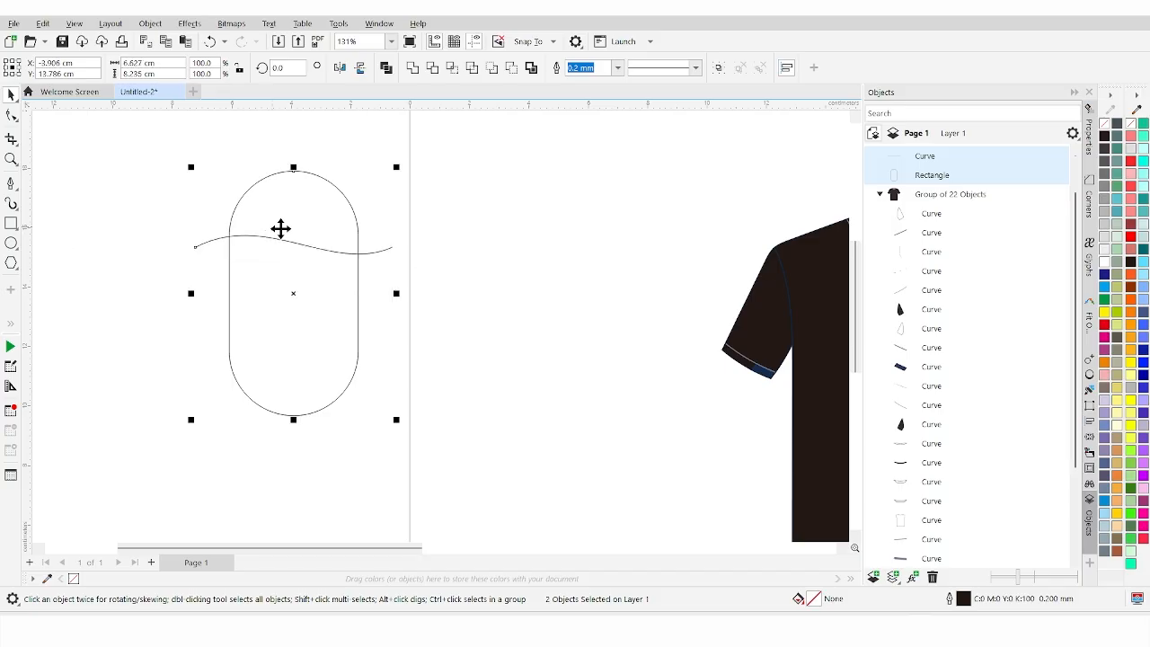
left_click(470, 207)
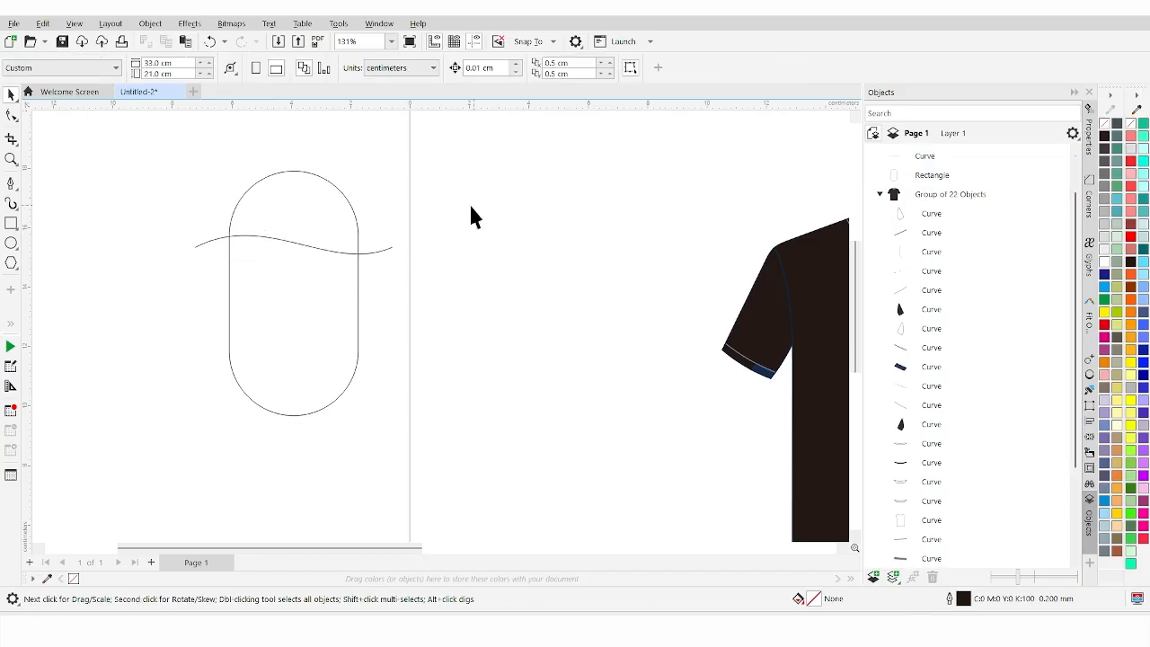
Nudge the wave slightly down across the capsule to about Y 15.19 cm
left_click(293, 244)
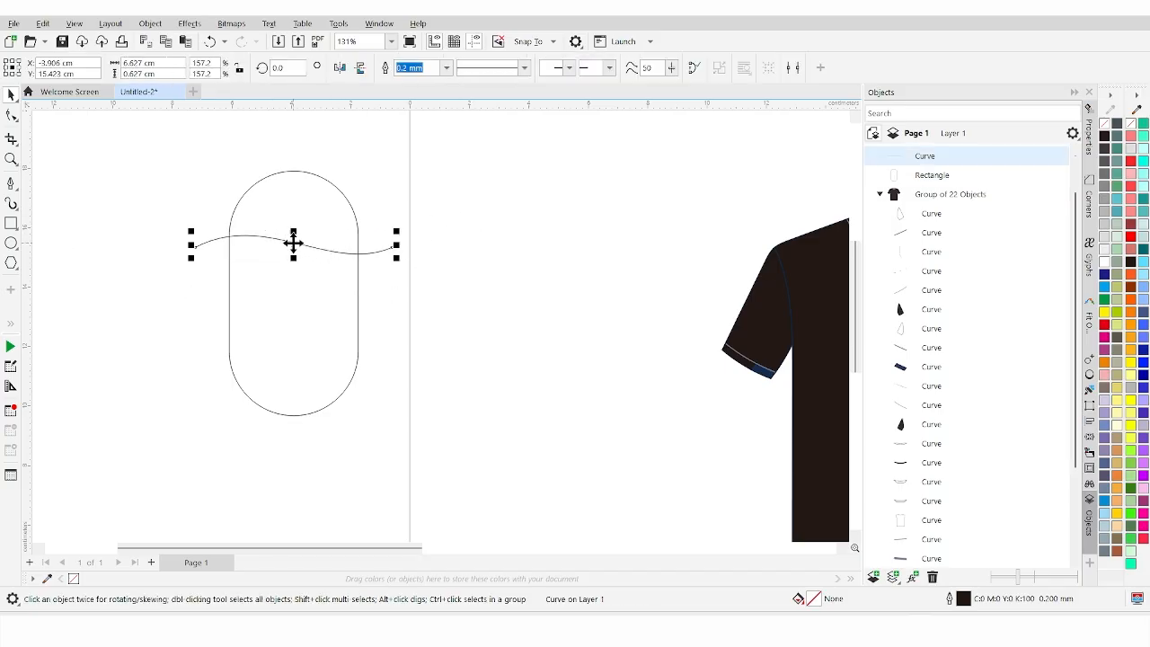
scroll(295, 250, "up", 2)
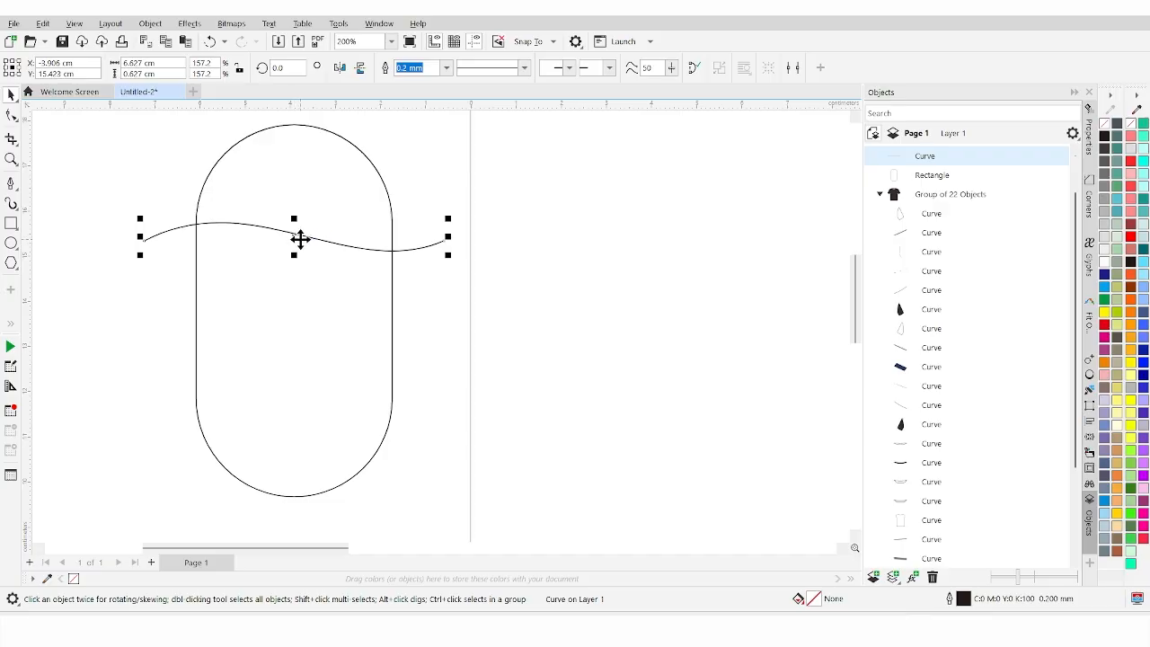
scroll(303, 237, "down", 2)
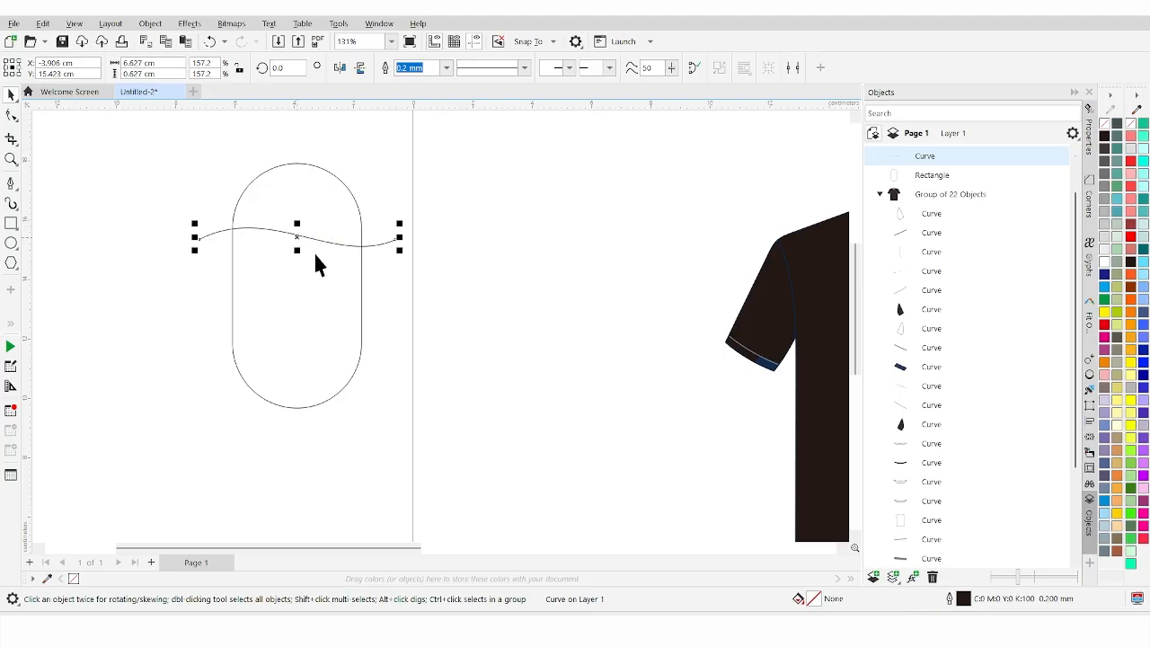
left_click_drag(335, 266, 339, 269)
key("Down")
key("Down")
key("Down")
key("Down")
key("Down")
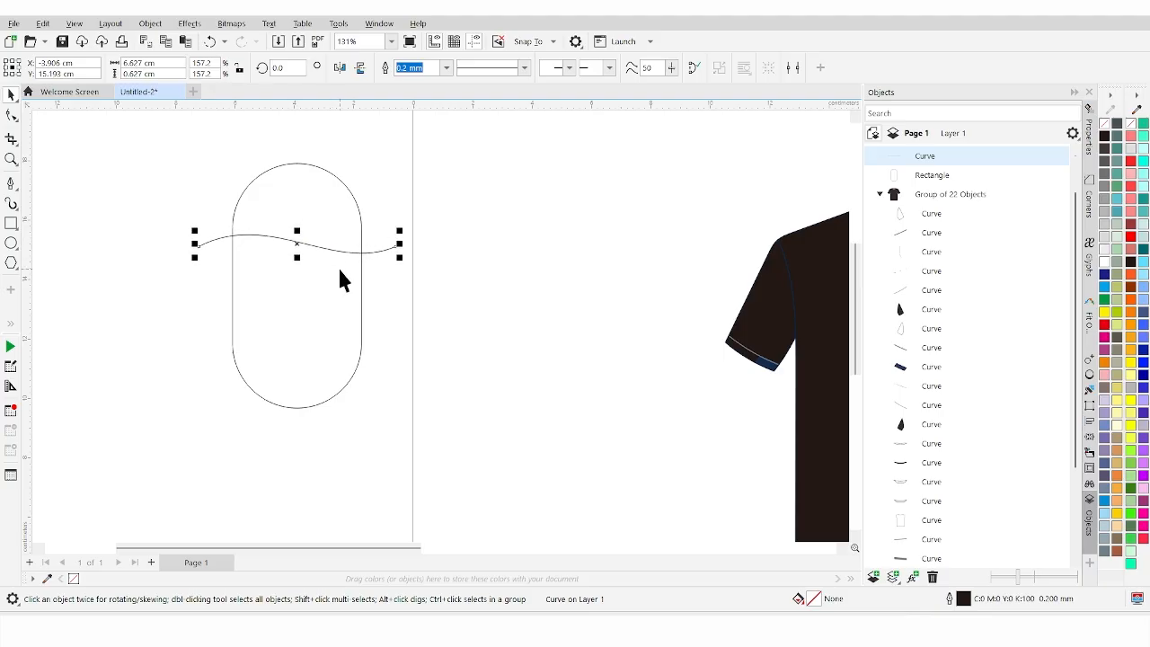
Place the wave's rotation centre at the capsule's middle and create a copy rotated 180 degrees in the capsule's lower part
left_click(293, 243)
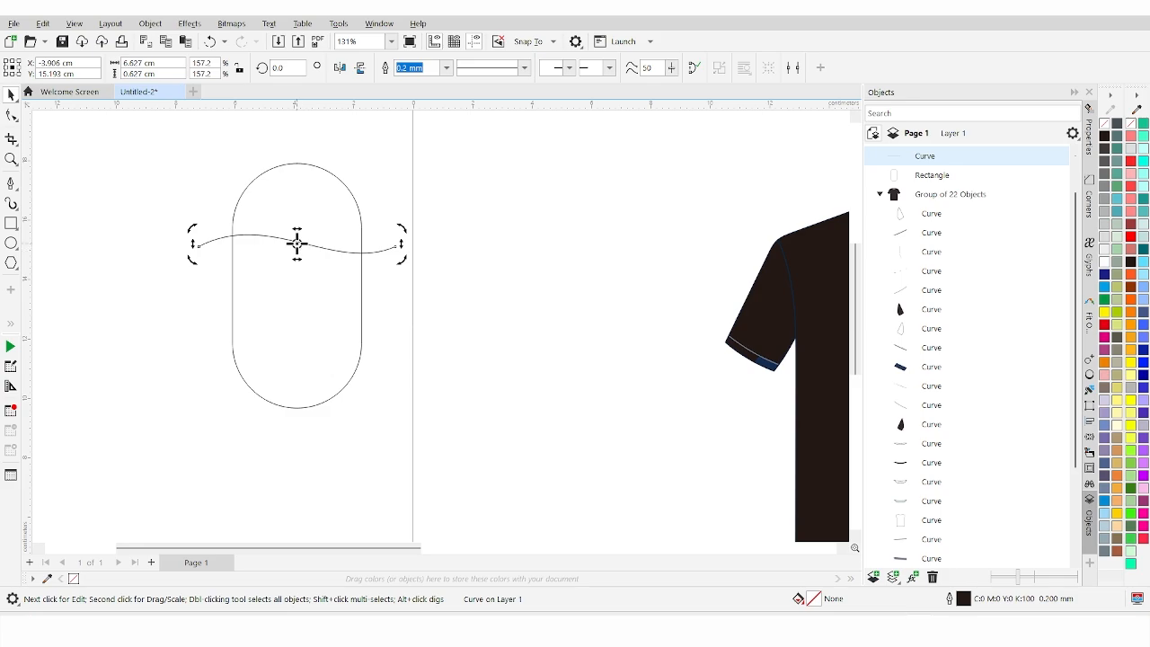
mouse_move(291, 267)
left_mouse_down()
mouse_move(290, 314)
mouse_move(298, 286)
left_mouse_up()
mouse_move(406, 235)
left_mouse_down()
mouse_move(423, 273)
mouse_move(358, 402)
mouse_move(142, 432)
mouse_move(111, 402)
left_mouse_up()
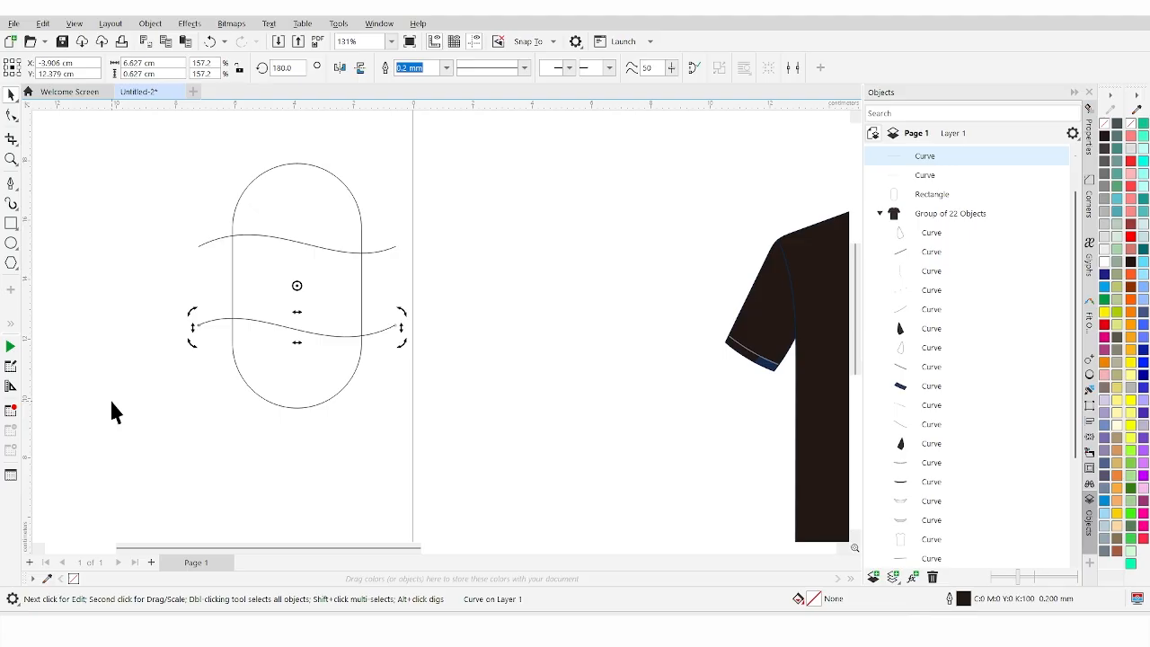
scroll(299, 310, "up", 2)
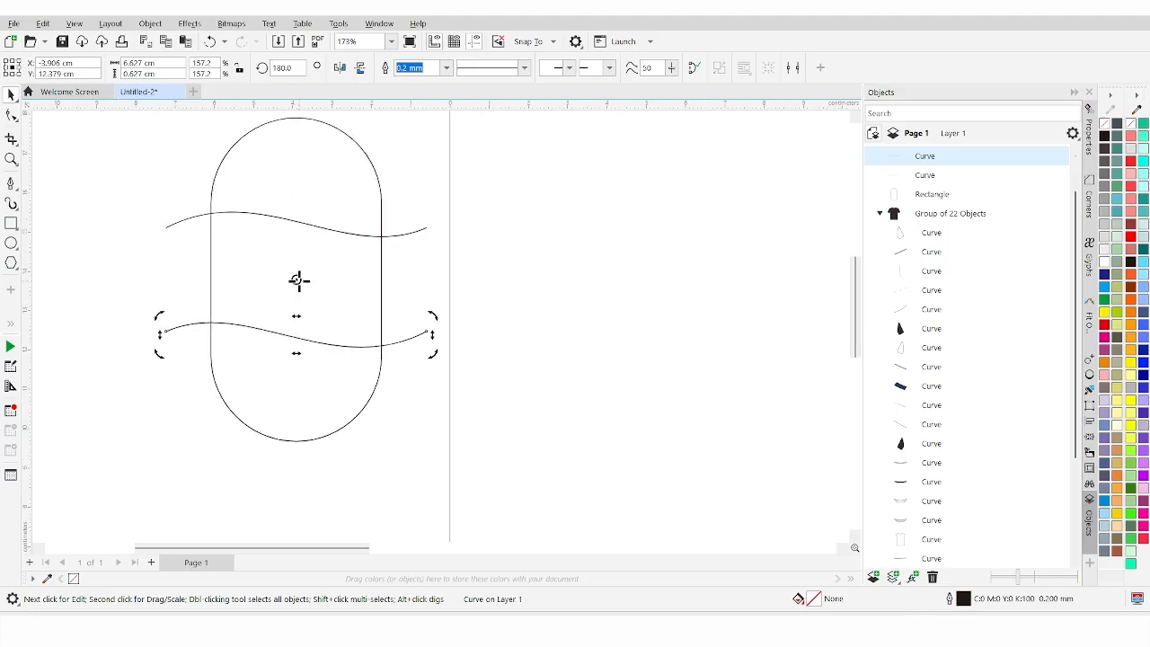
left_click(407, 301)
left_click(321, 340)
key("F10")
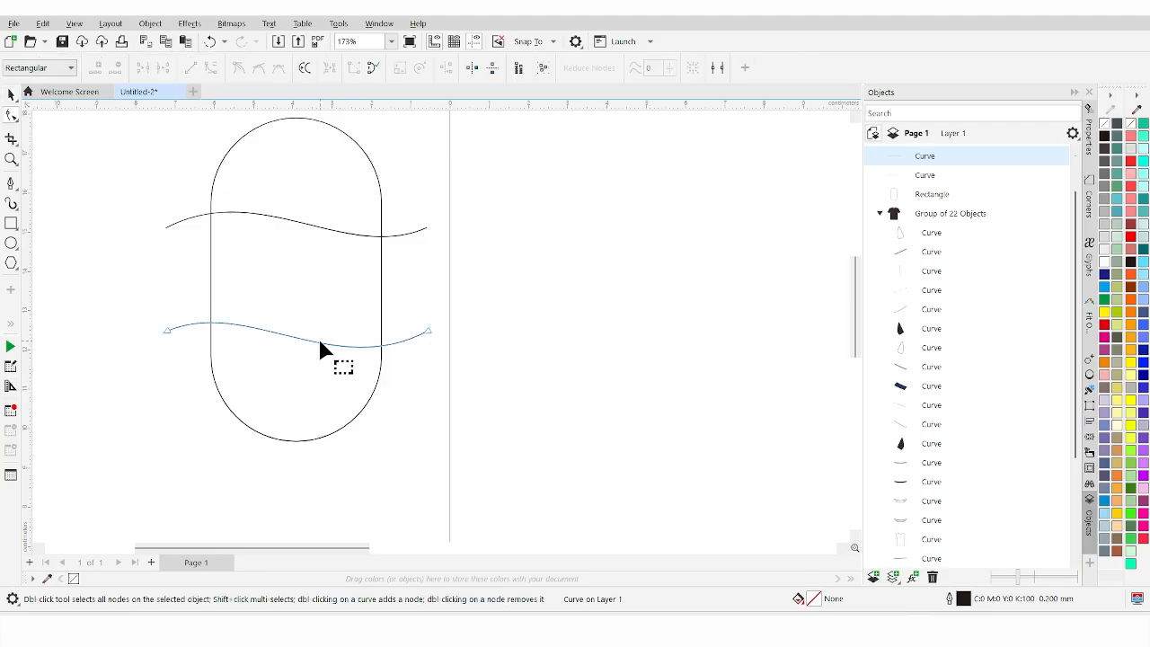
left_click(311, 345)
double_click(11, 113)
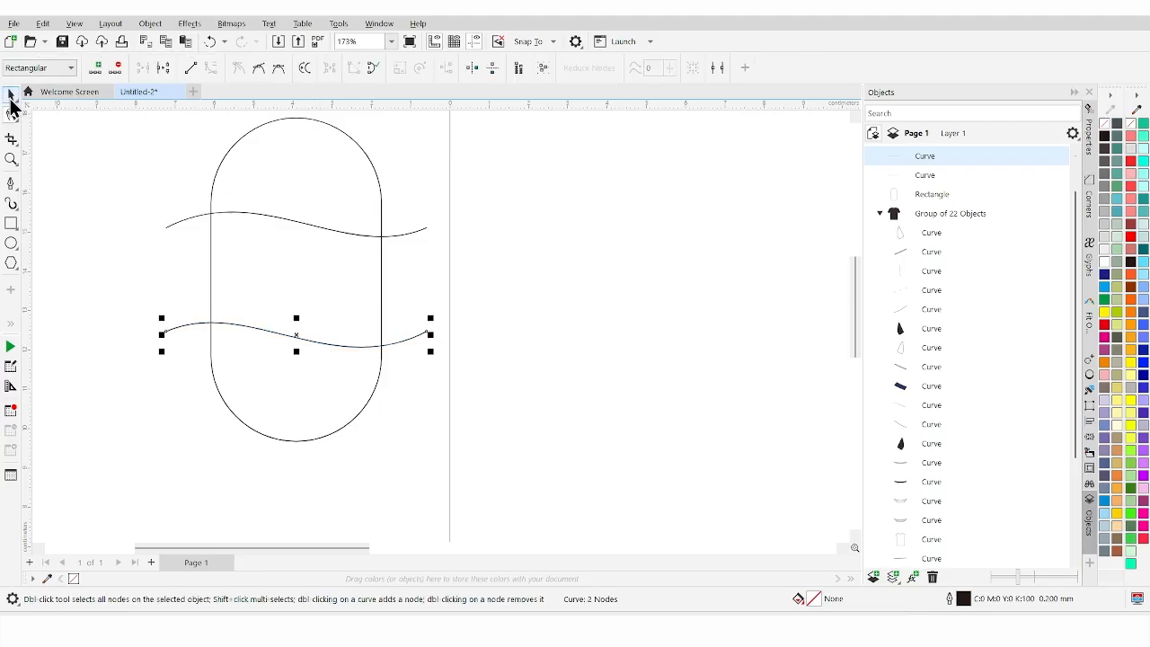
key("space")
Move the rotation centres of the lower and upper waves back to the middle of each curve
left_click(297, 334)
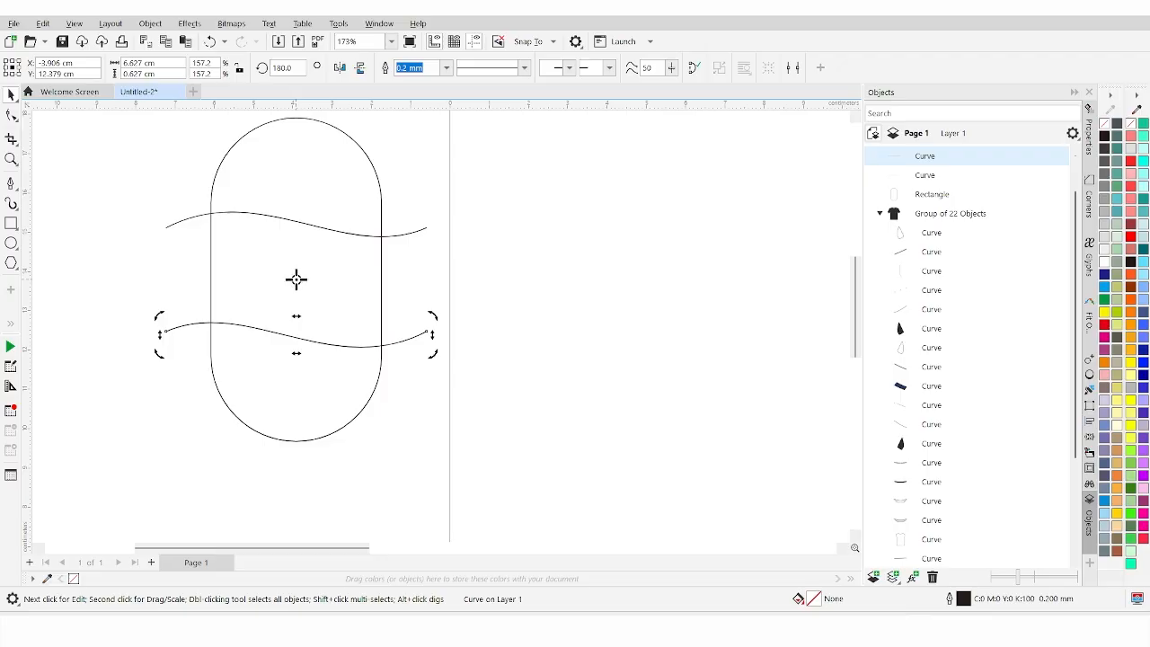
left_click_drag(297, 280, 297, 339)
left_click(297, 232)
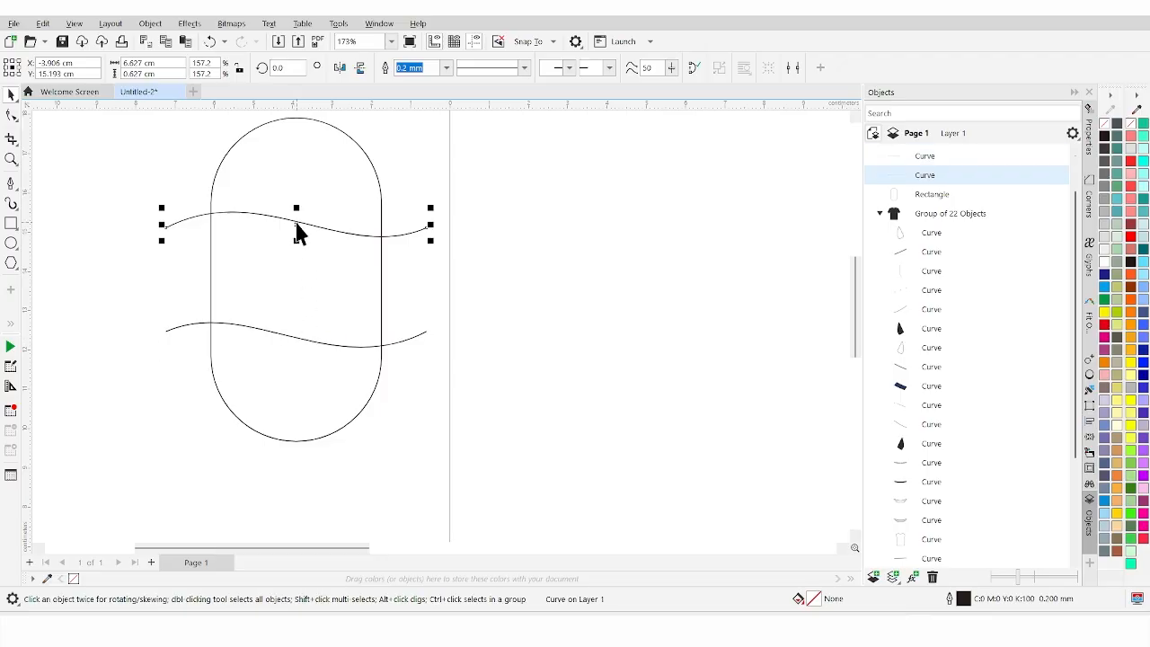
left_click(296, 232)
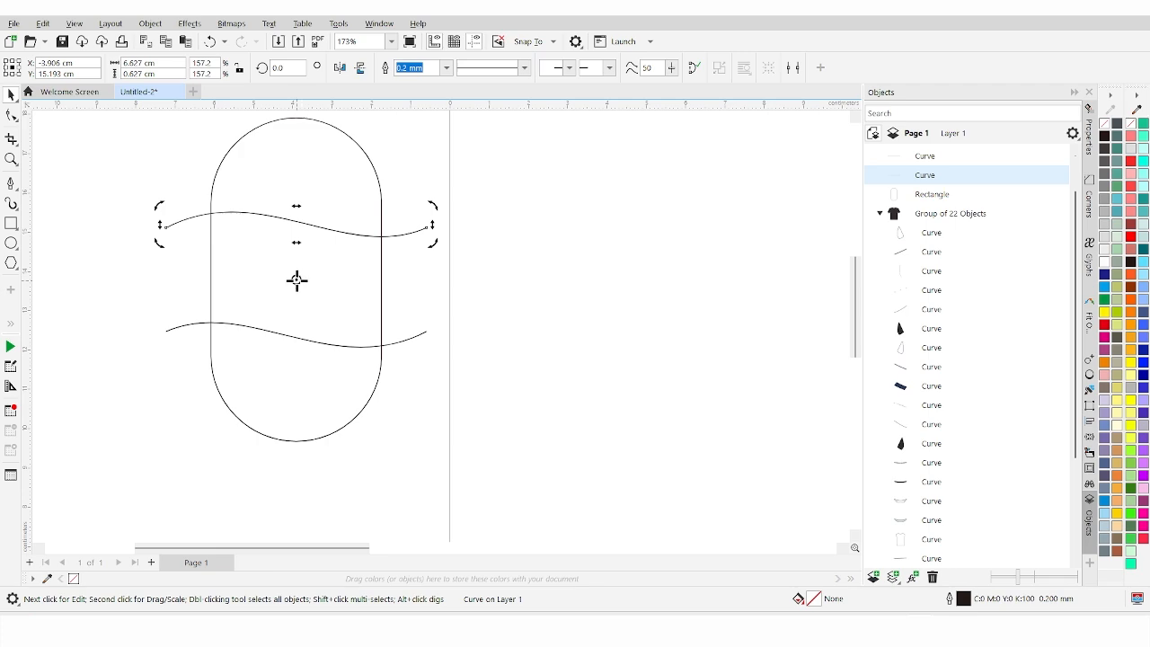
left_click_drag(296, 280, 297, 224)
scroll(314, 282, "down", 5)
left_click(231, 253)
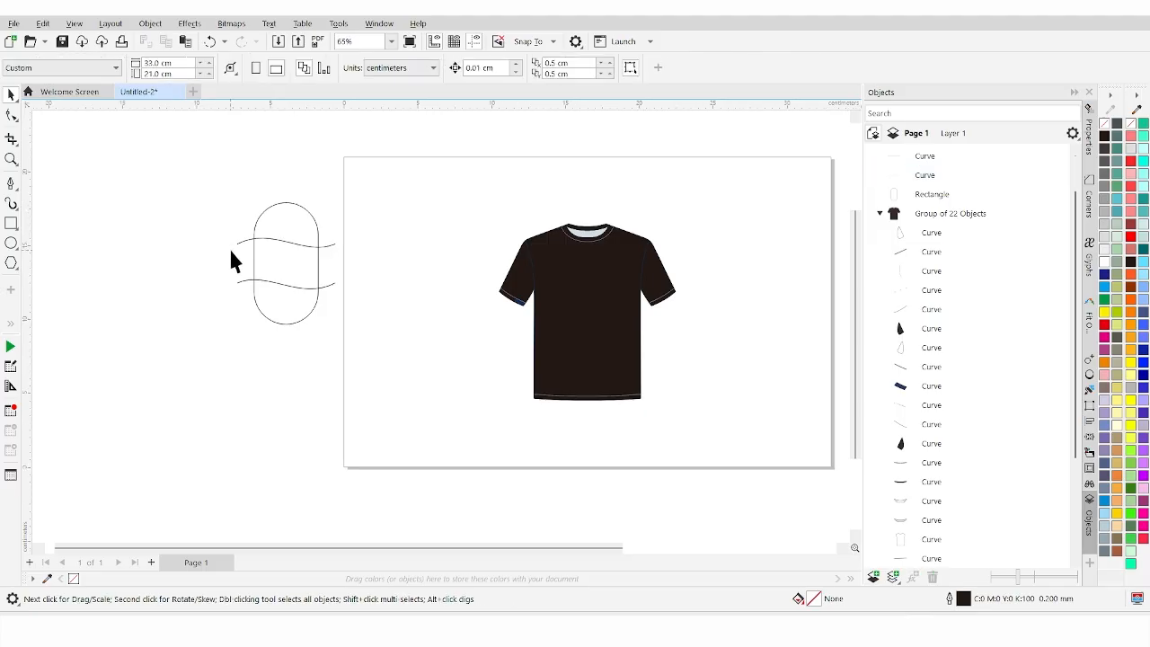
Set the outline width of both the upper and lower wavy lines to 1.0 mm
scroll(243, 265, "up", 4)
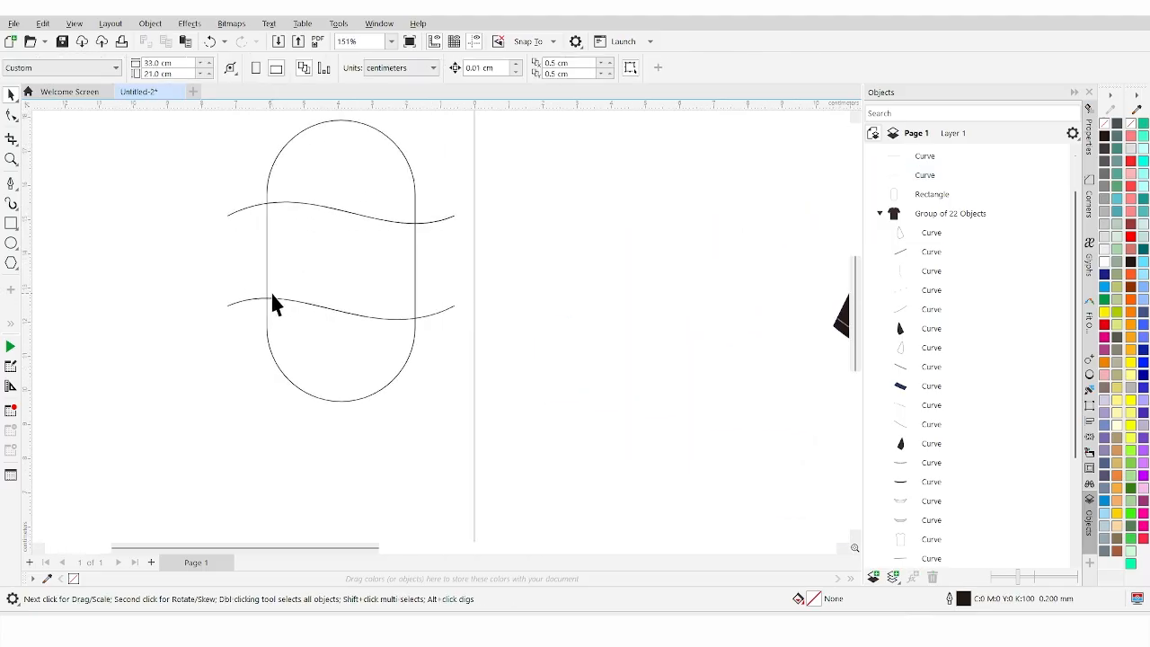
left_click(268, 299)
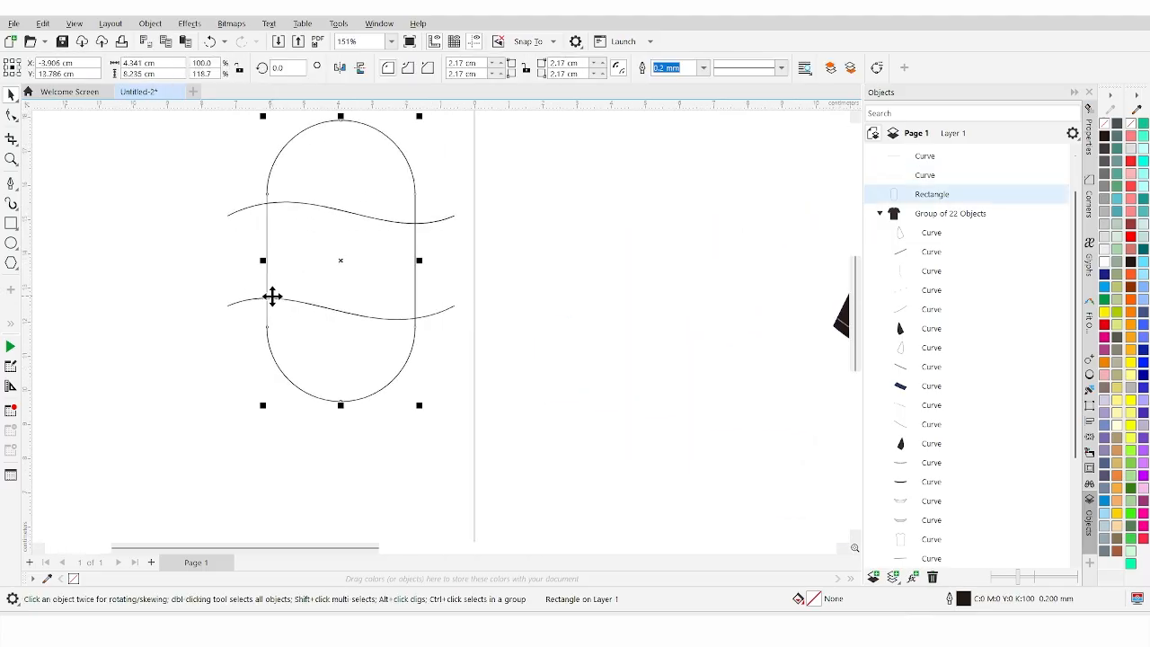
left_click(250, 211)
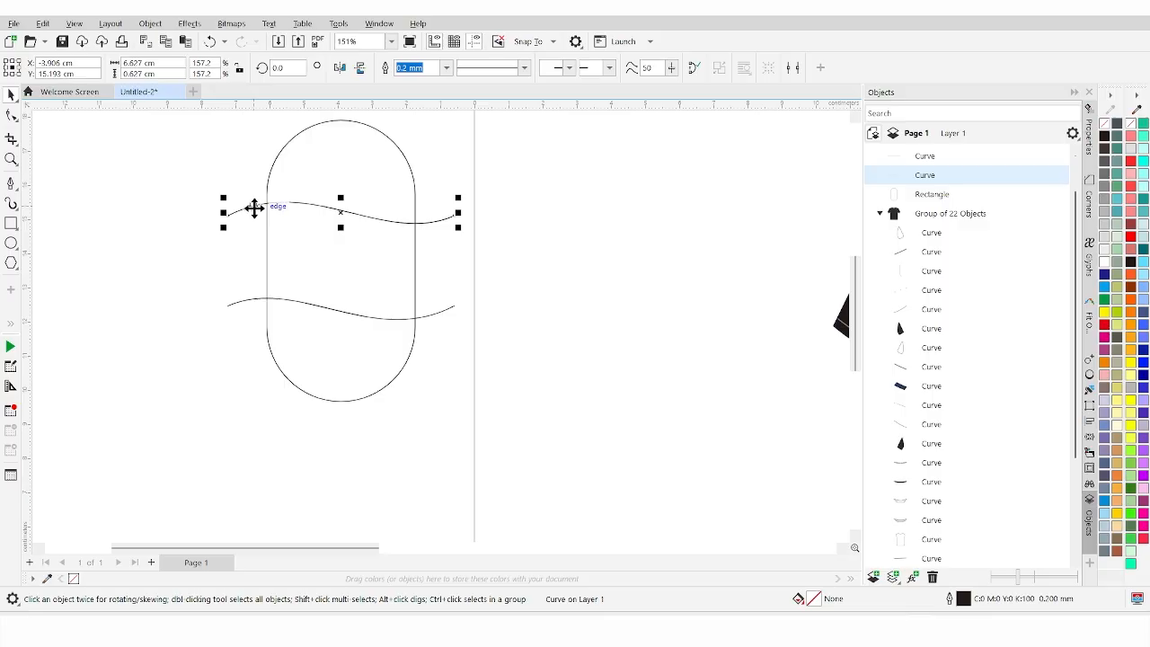
left_click(446, 67)
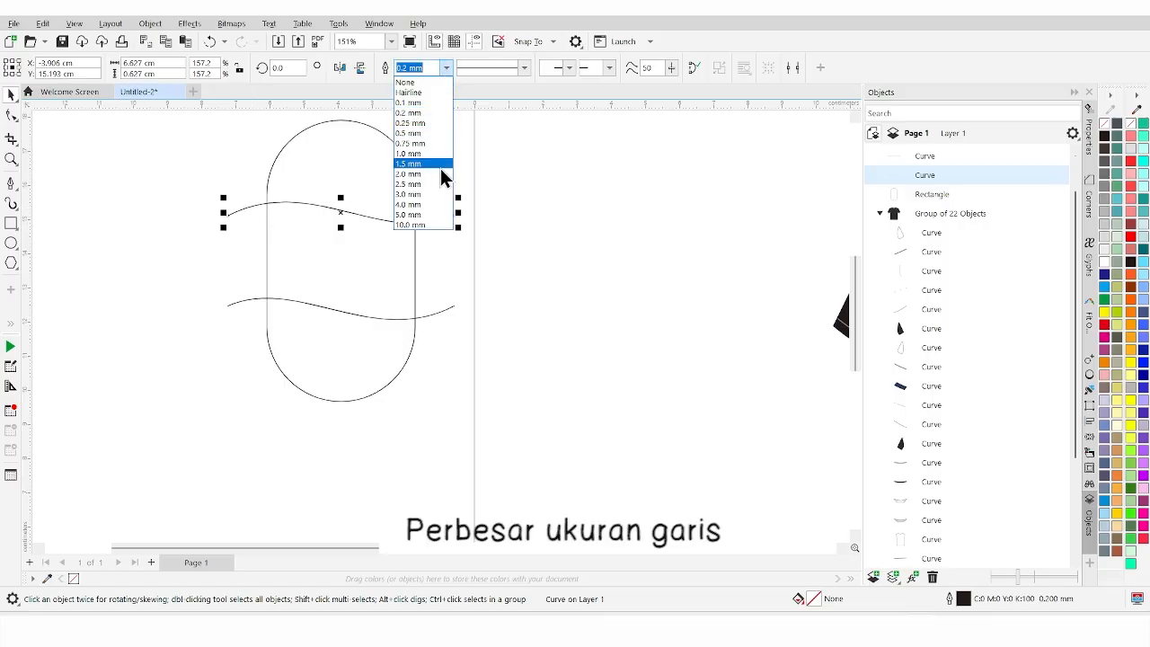
left_click(440, 166)
left_click(447, 68)
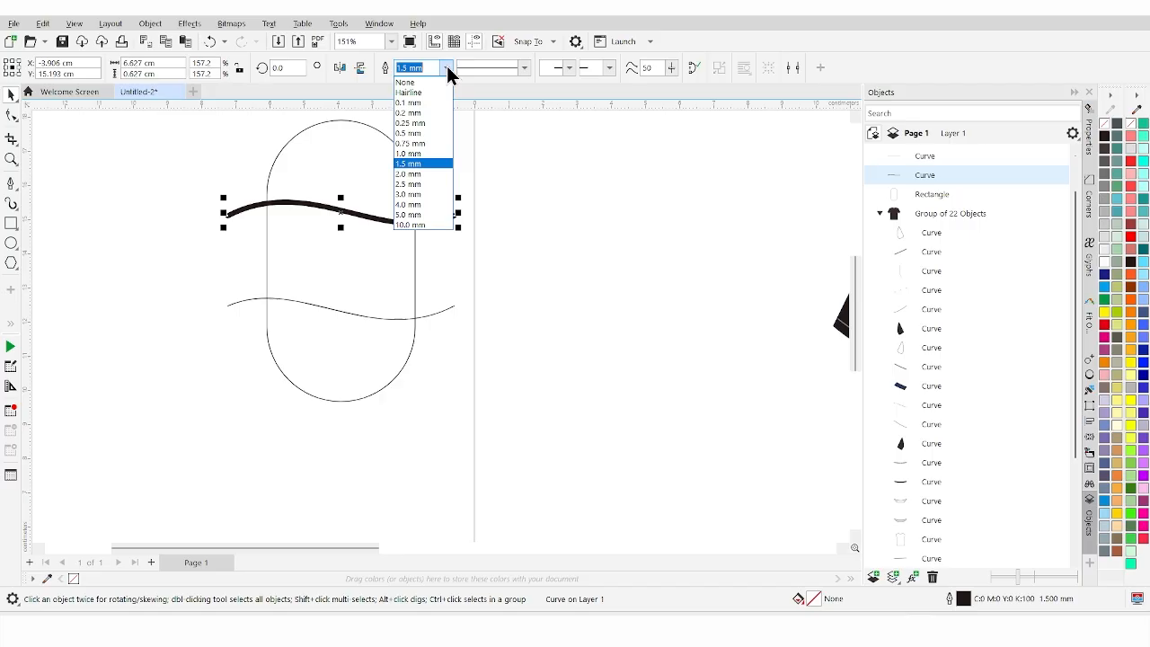
left_click(443, 155)
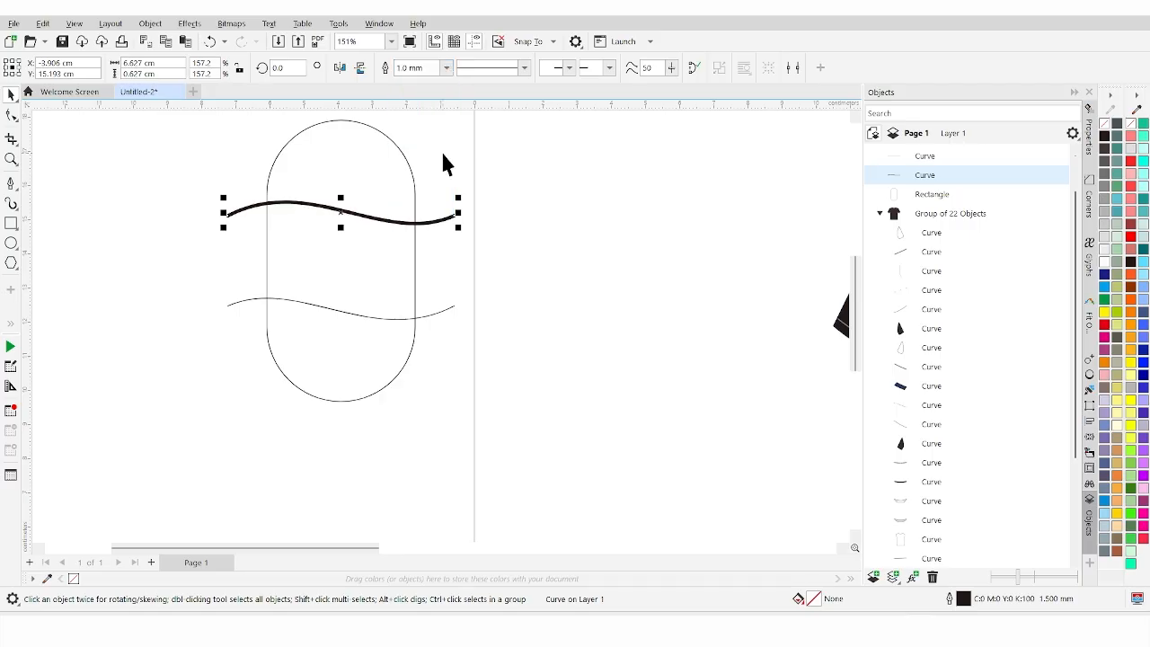
left_click(429, 311, "shift")
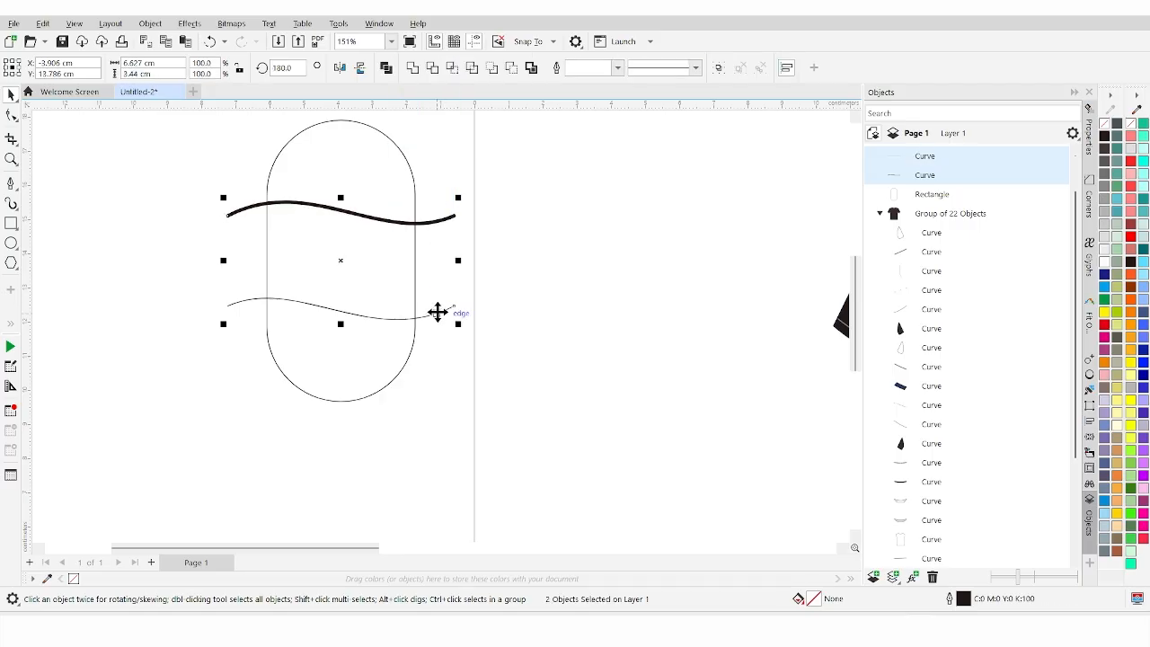
left_click(618, 69)
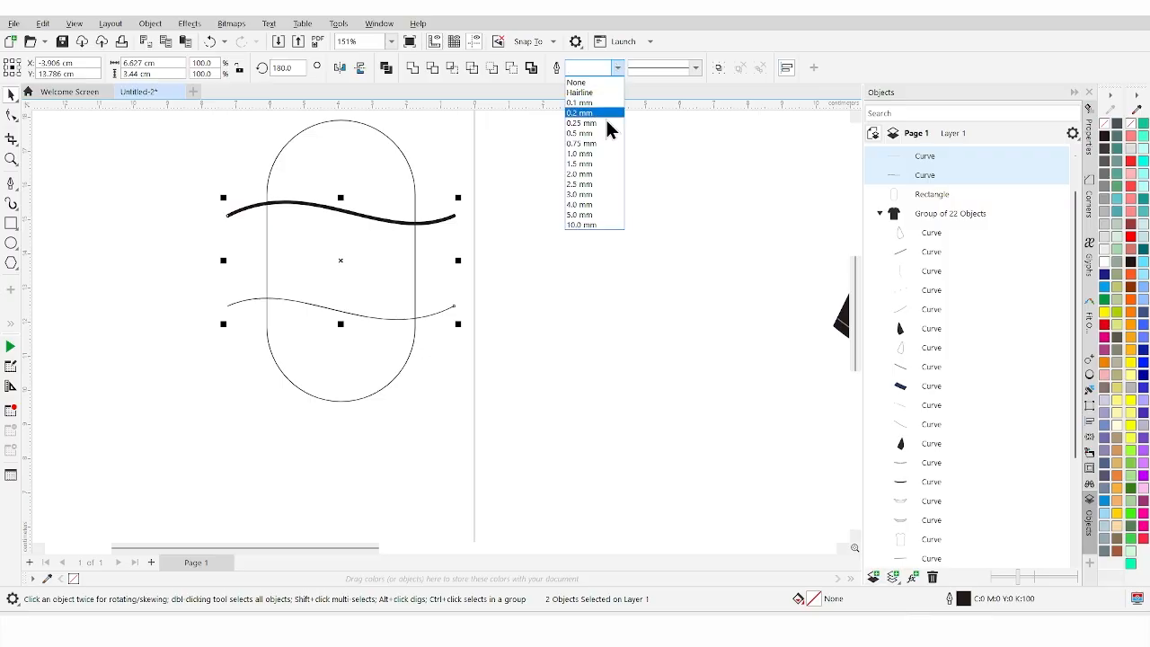
left_click(597, 154)
left_click(457, 162)
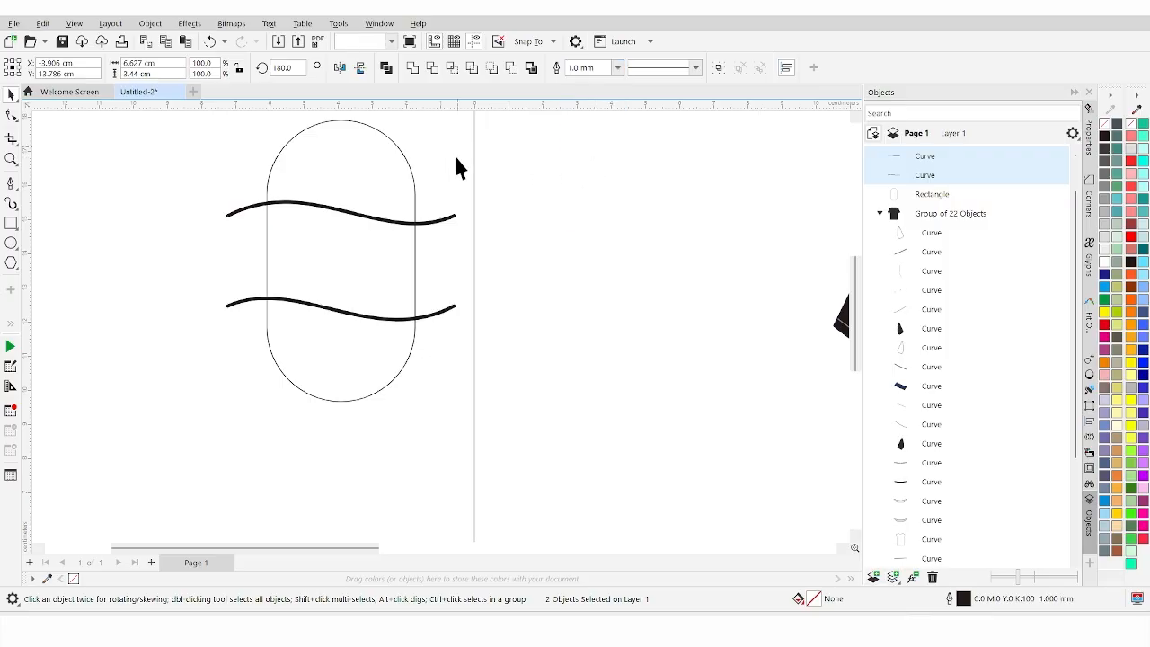
Trim the capsule with the upper wavy line and with the lower wavy line
left_click(392, 228)
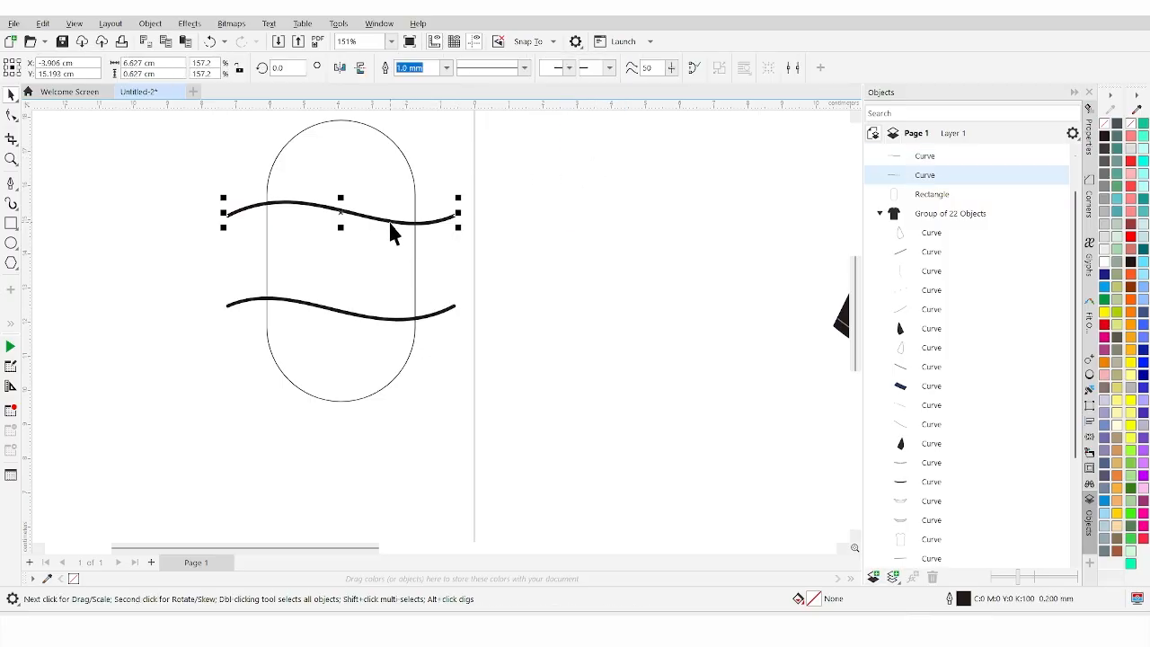
left_click(370, 186, "shift")
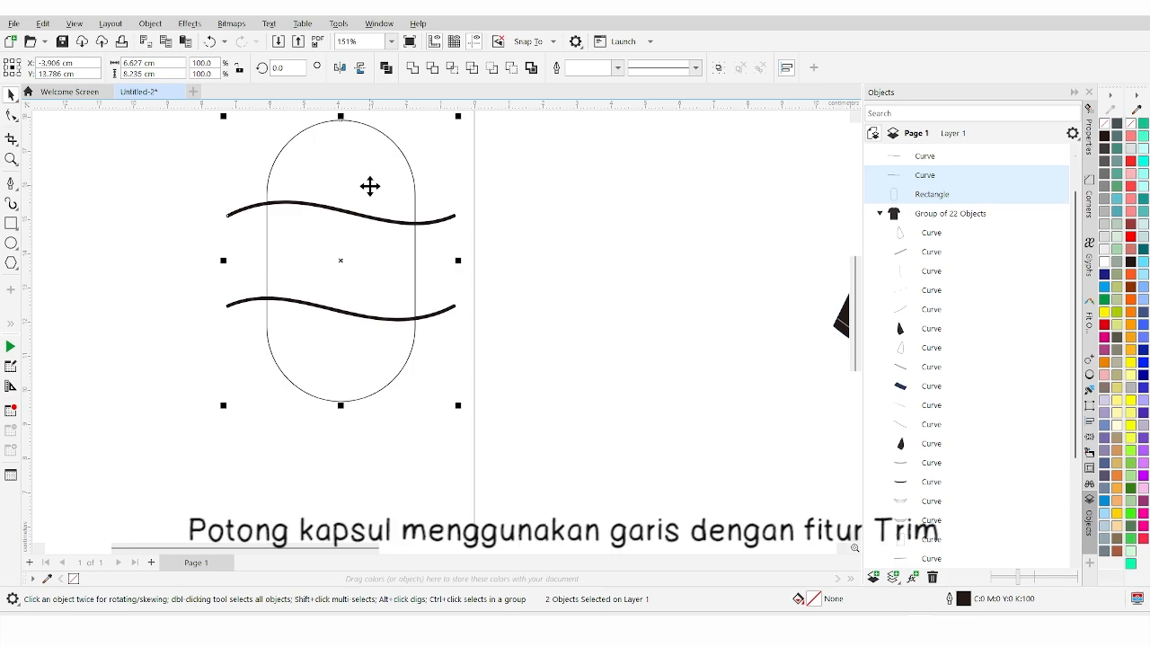
left_click(435, 78)
left_click(450, 180)
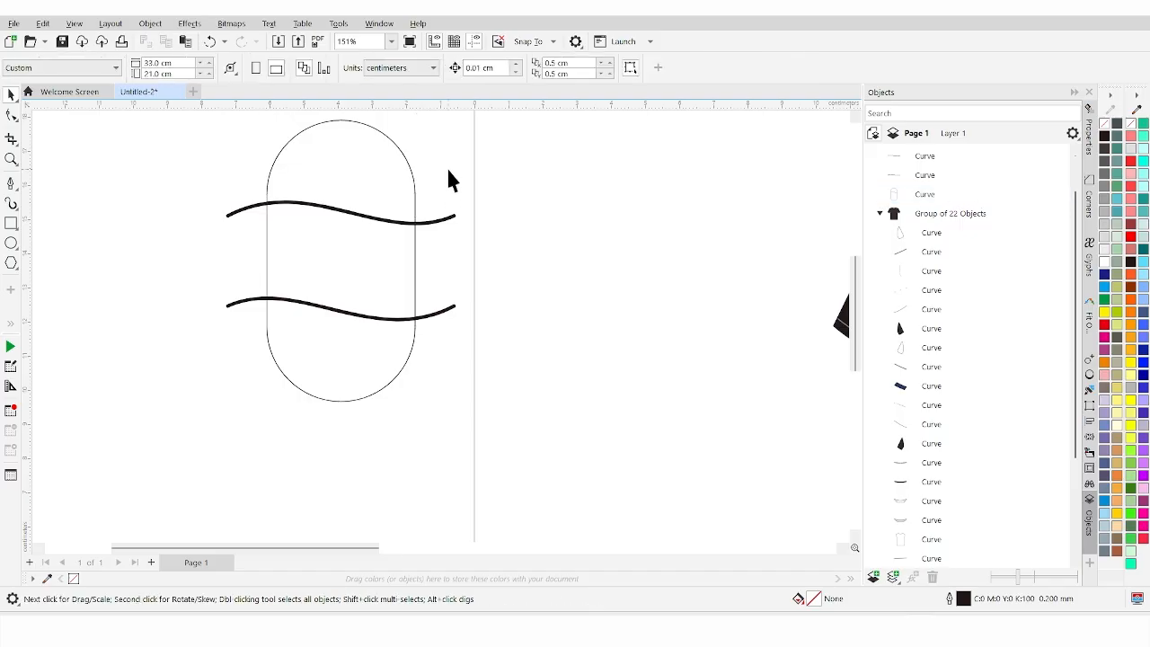
left_click(447, 311)
left_click(373, 278, "shift")
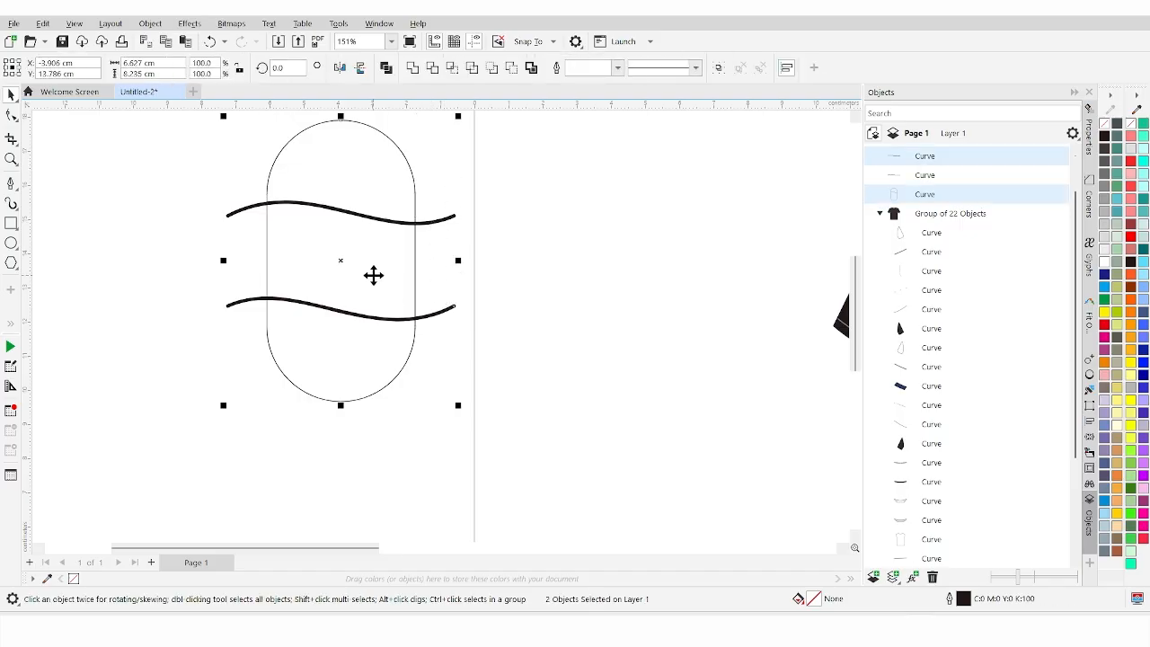
left_click(431, 72)
left_click(438, 154)
Break the trimmed capsule curve apart into separate pieces
left_click(378, 172)
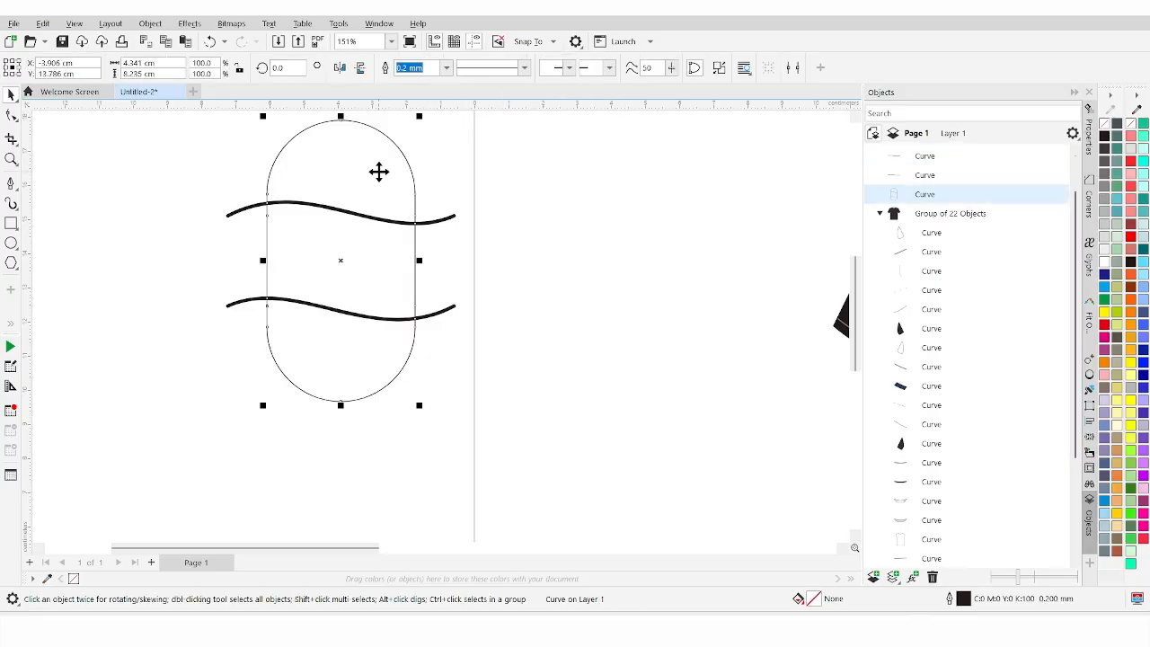
right_click(378, 179)
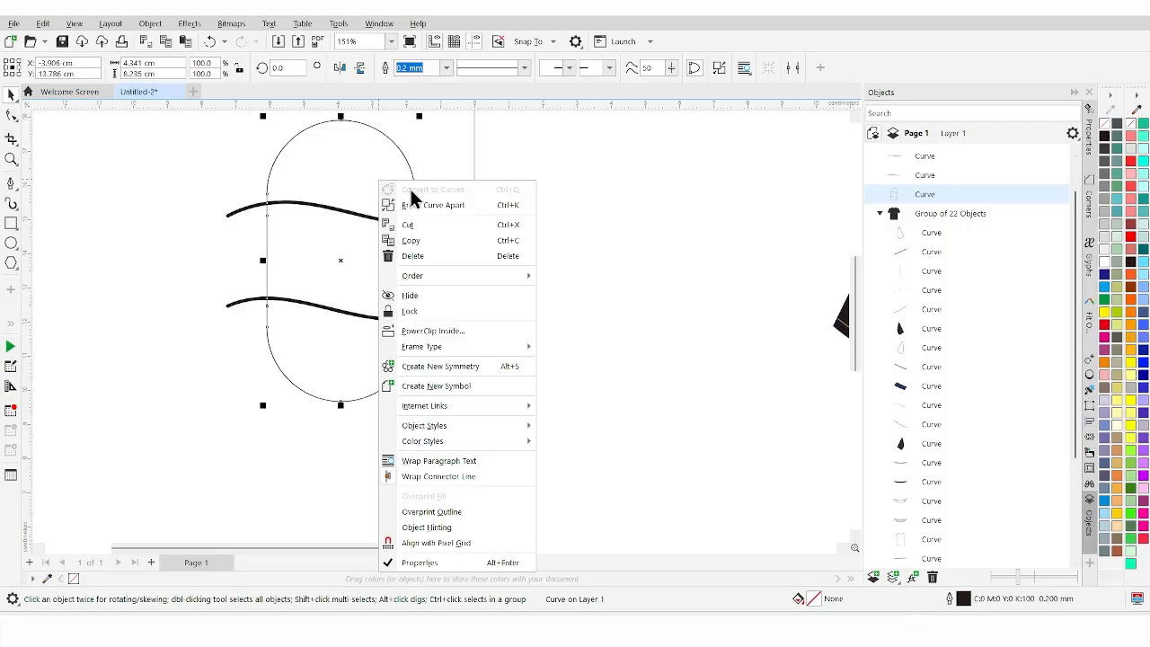
left_click(415, 200)
scroll(410, 216, "down", 3)
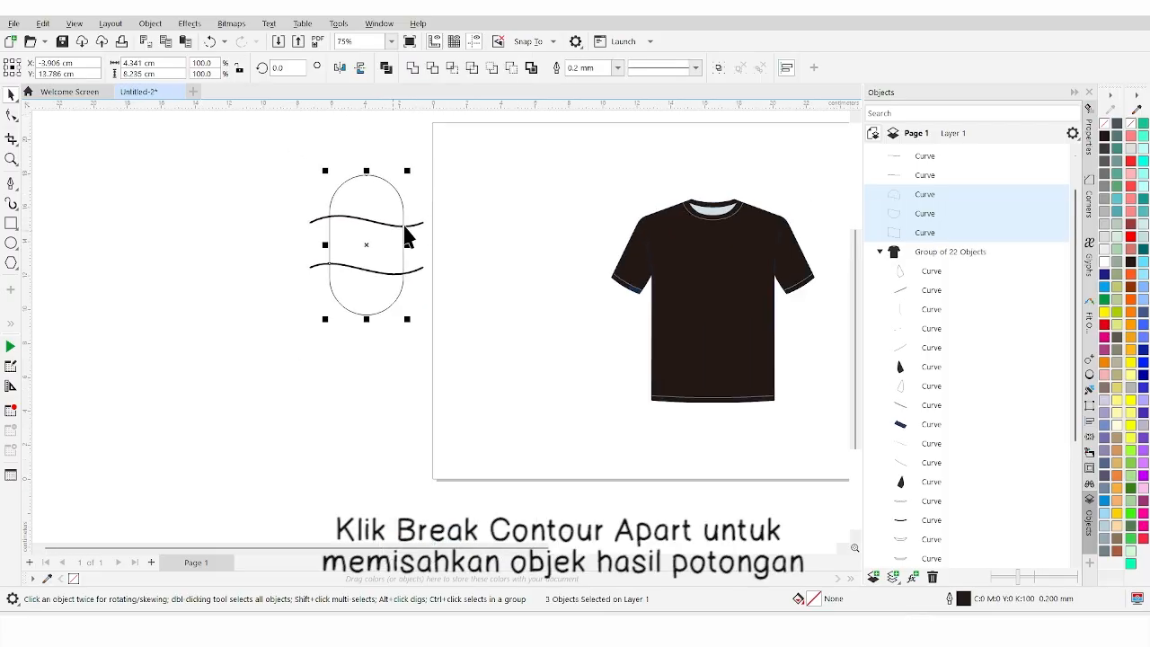
left_click(406, 189)
left_click_drag(386, 180, 386, 159)
key("ctrl+z")
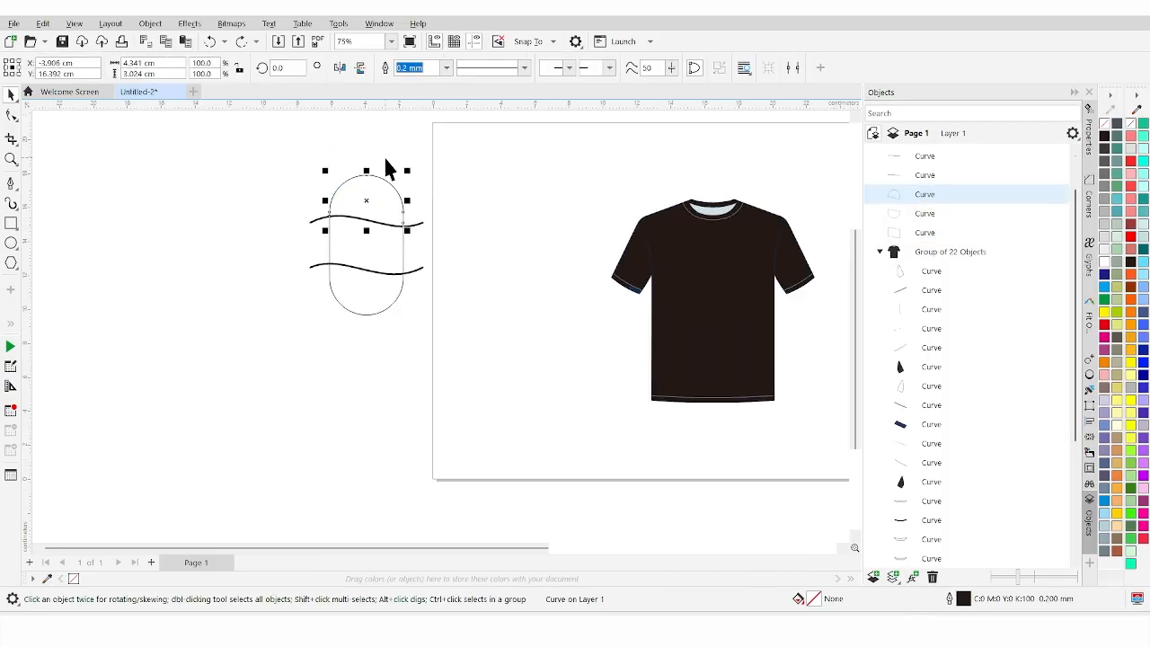
left_click(368, 143)
Delete the upper and lower wavy lines that were used to cut the capsule
scroll(372, 193, "up", 1)
scroll(381, 222, "up", 1)
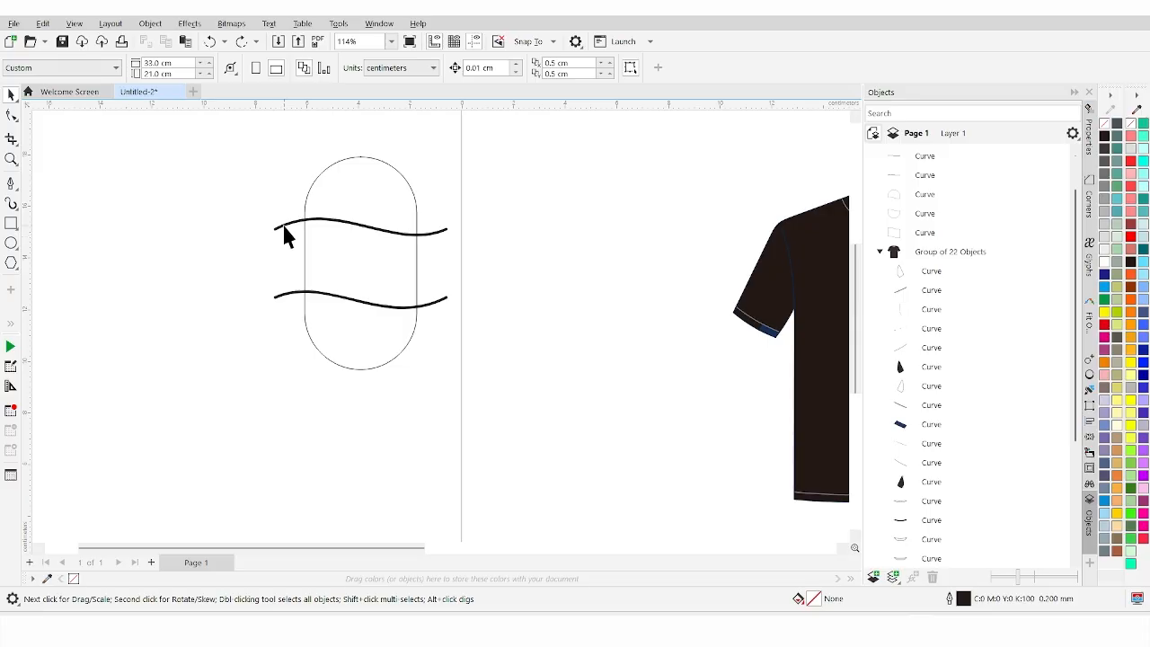
left_click(282, 227)
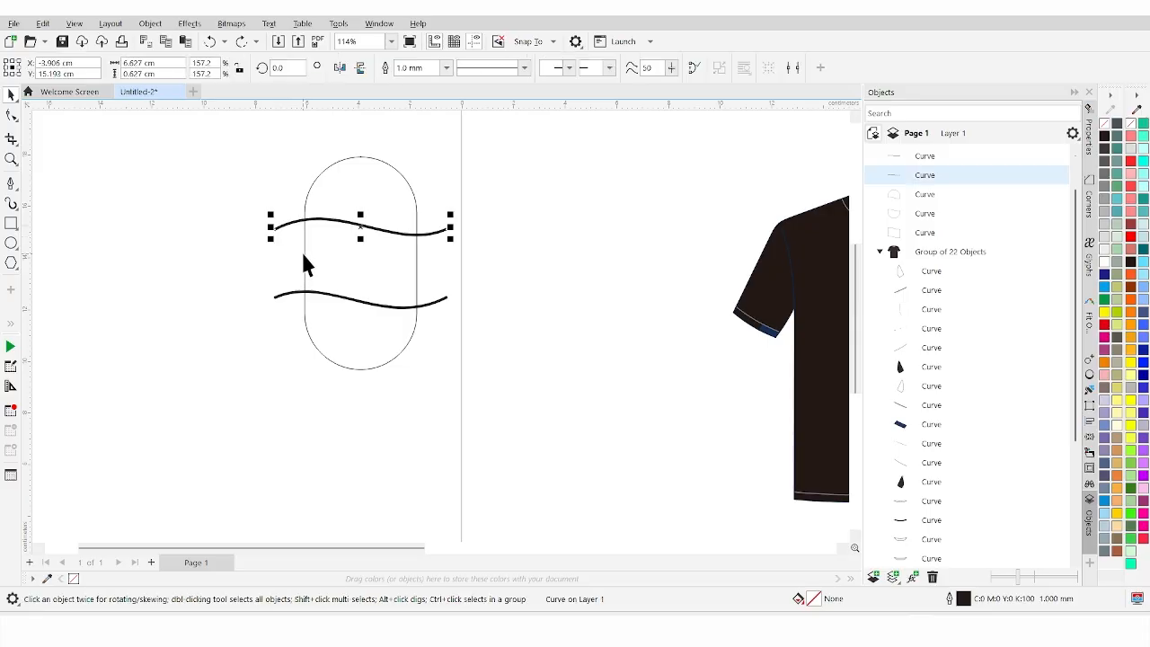
key("Delete")
left_click(287, 296)
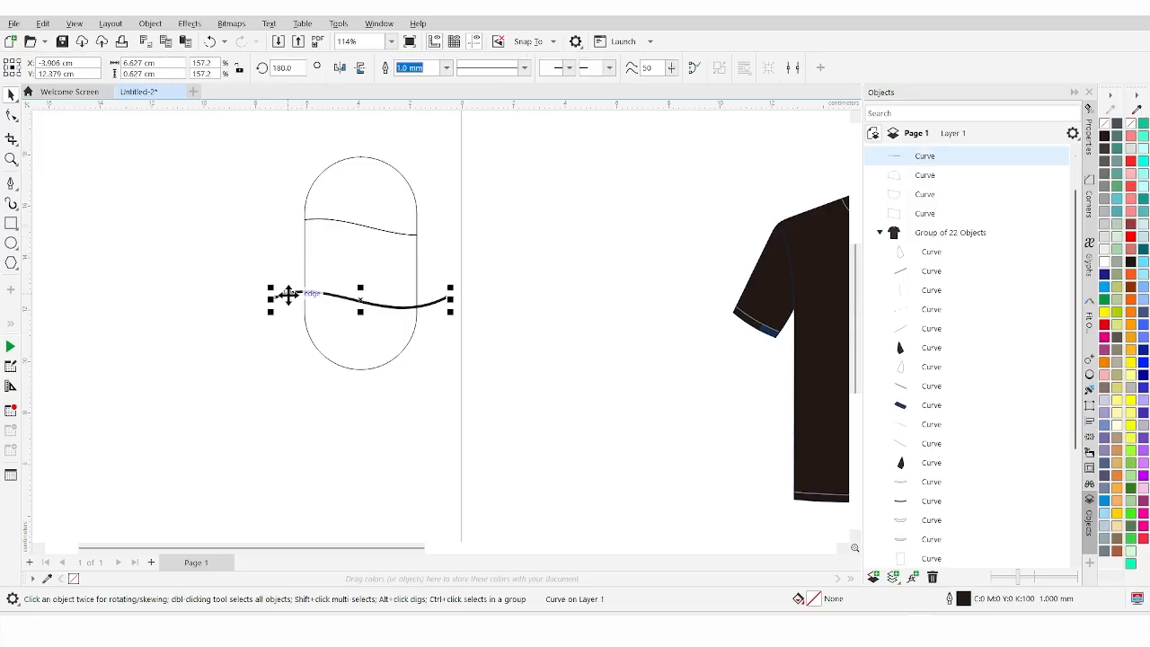
key("Delete")
Nudge the capsule's bottom piece down to about Y 11.02 cm, opening a narrow gap below the middle piece
left_click(357, 328)
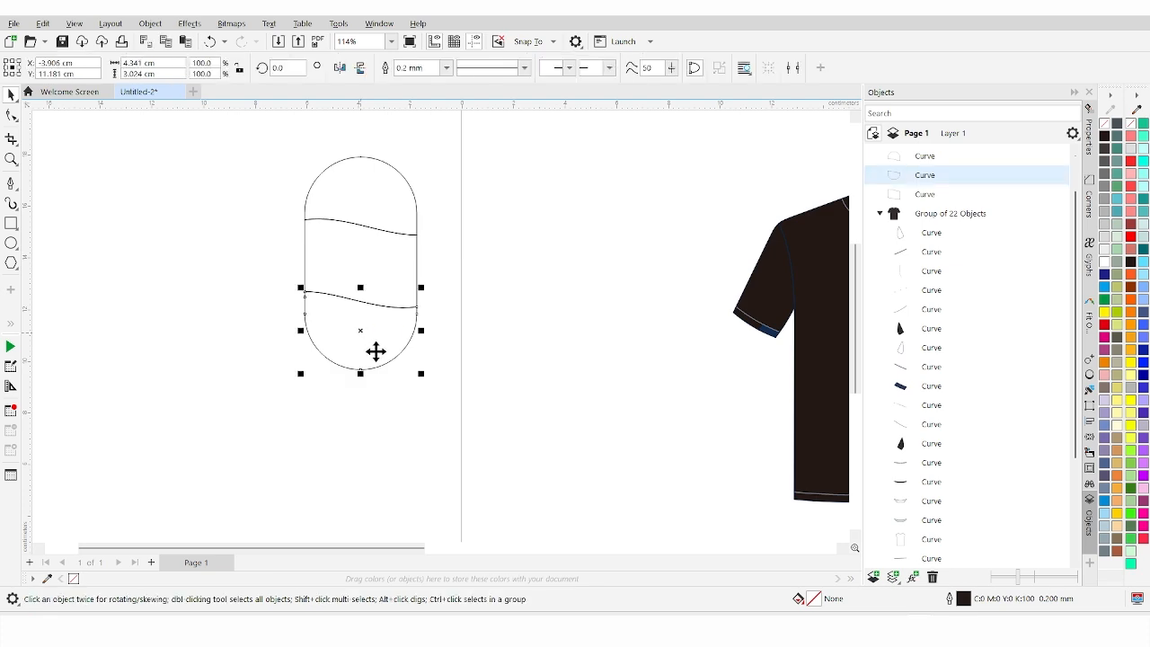
key("Down")
key("Down")
key("Down")
key("Down")
key("Down")
key("Down")
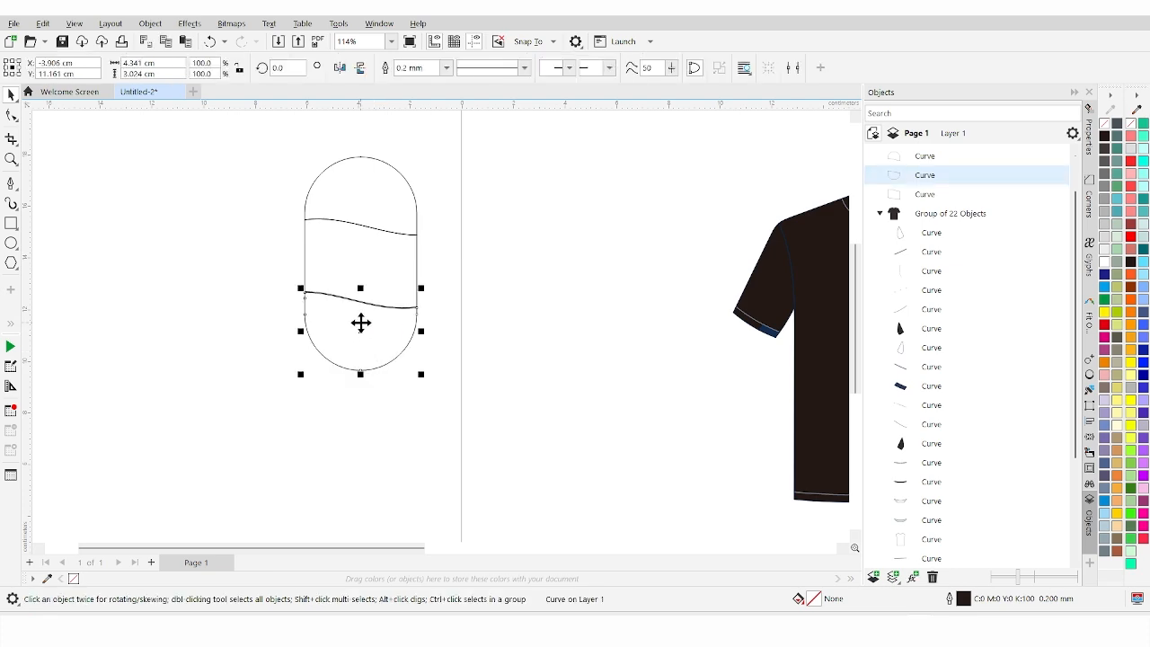
key("Down")
key("Down")
key("Down")
key("Down")
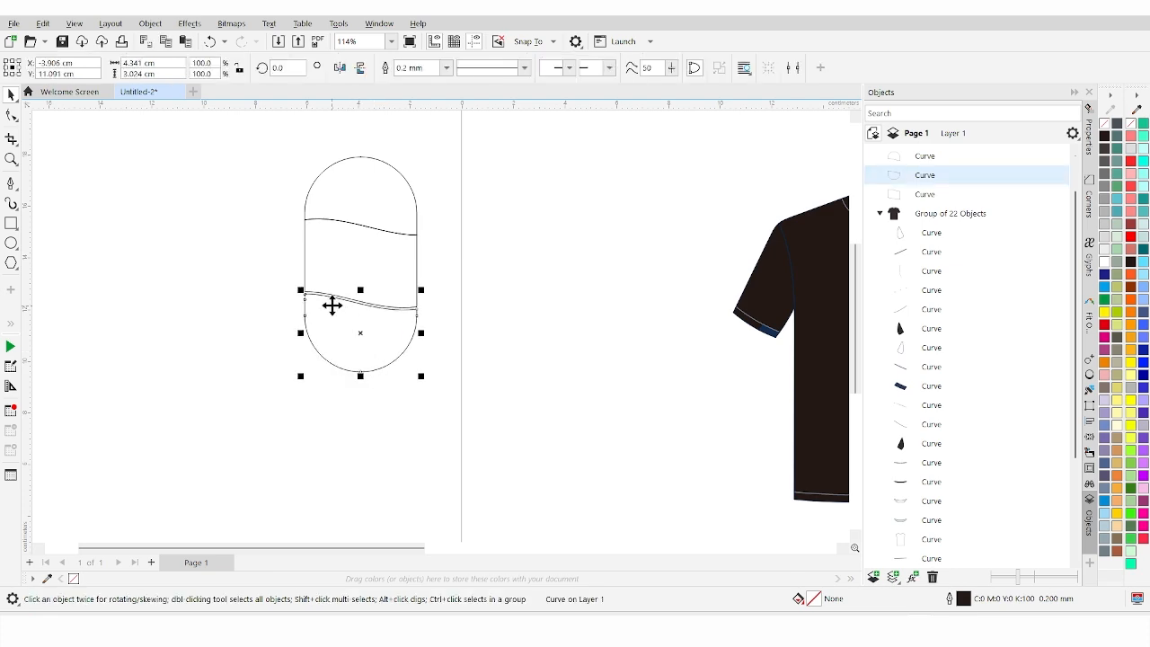
scroll(331, 305, "up", 3)
key("Down")
key("Down")
key("Down")
key("Down")
key("Down")
key("Down")
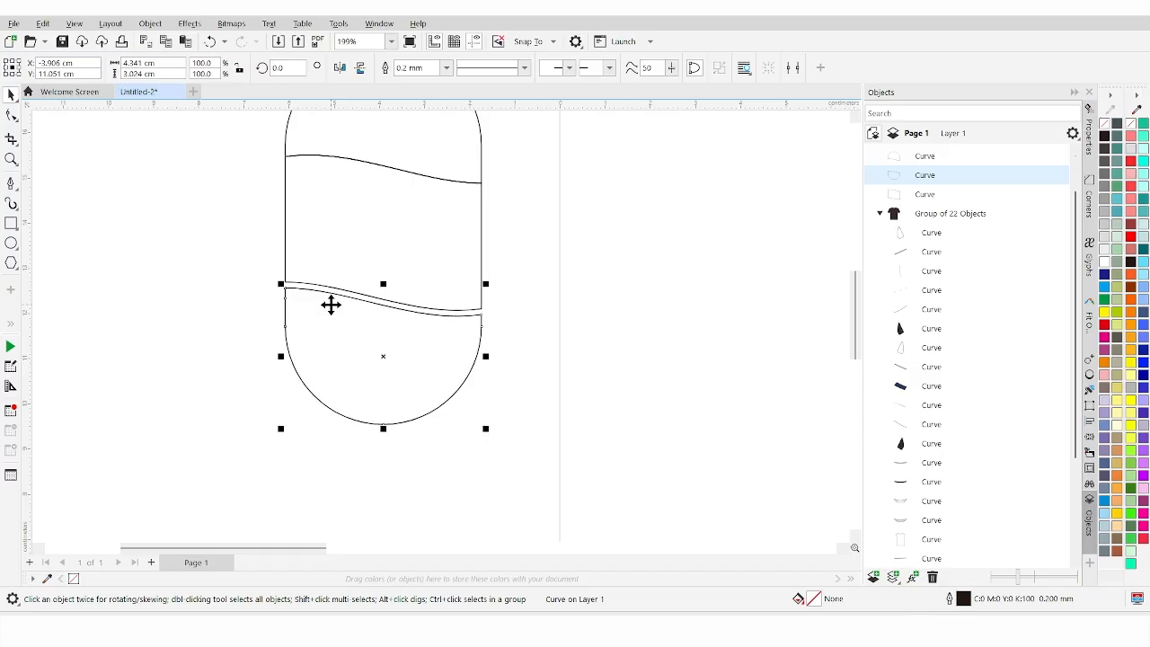
scroll(357, 347, "down", 2)
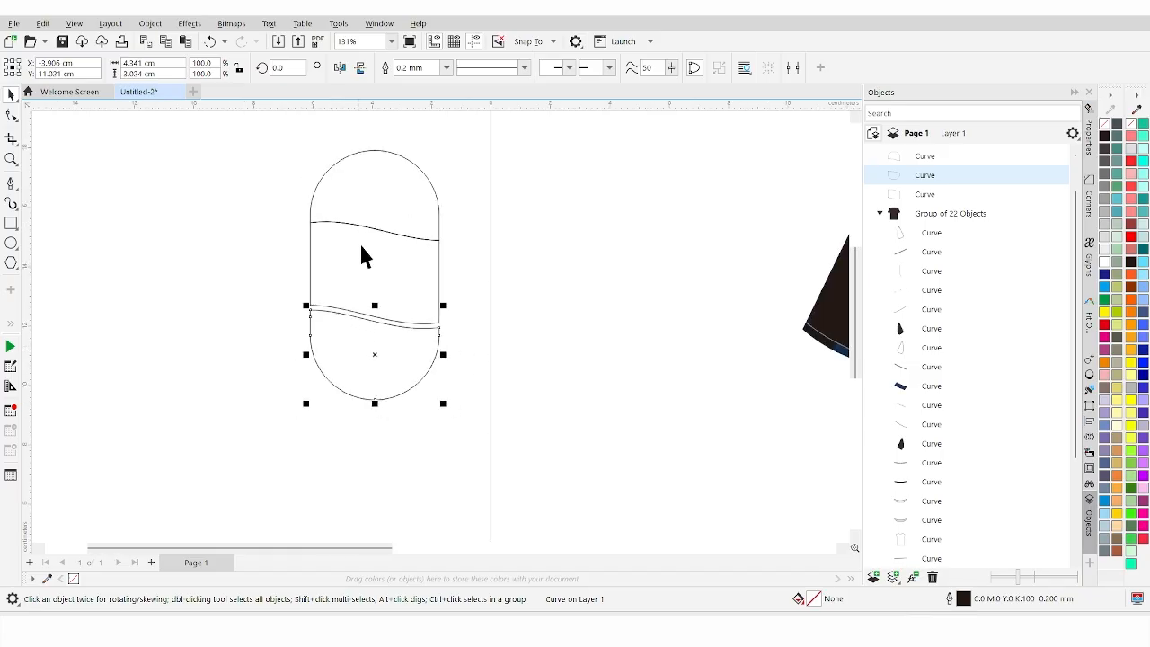
Nudge the capsule's top piece up to about Y 16.5 cm, opening a narrow gap above the middle piece
left_click(359, 183)
key("Up")
key("Up")
key("Up")
key("Up")
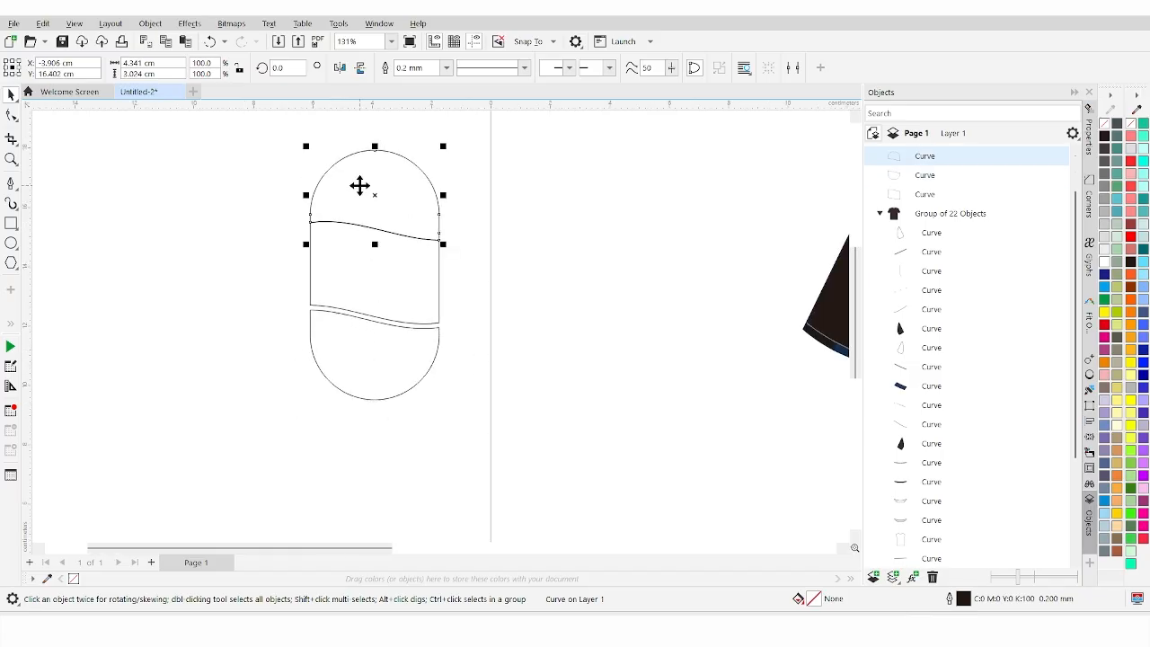
key("Up")
key("Up")
key("Up")
key("Up")
key("Up")
key("Up")
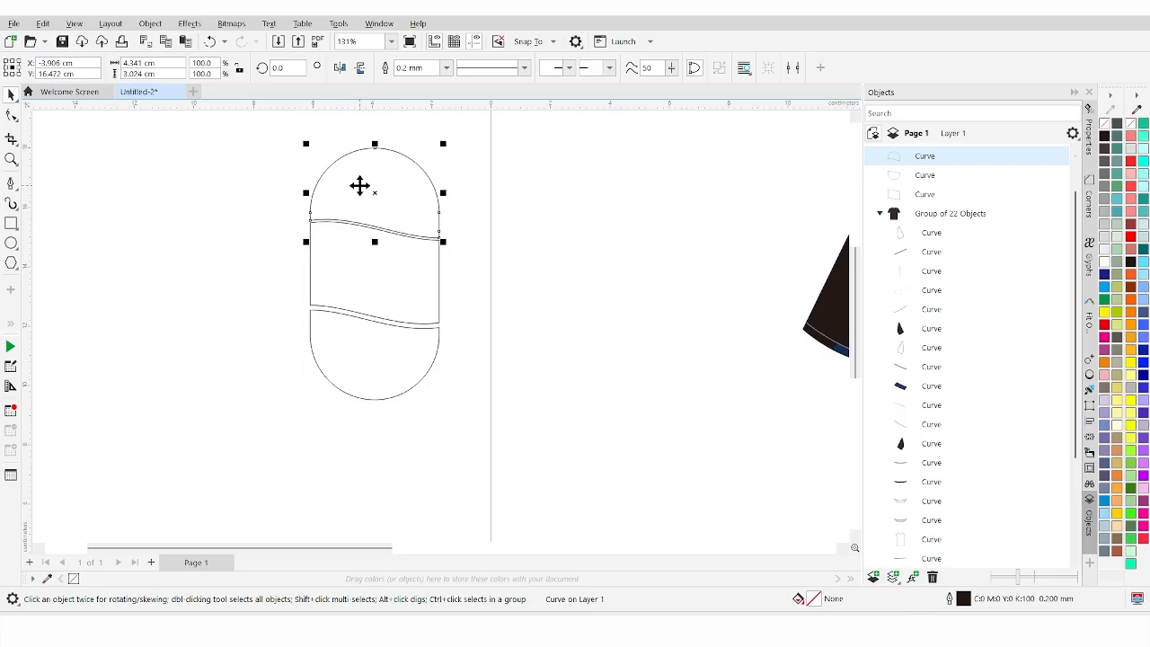
key("Up")
key("Up")
key("Up")
key("Up")
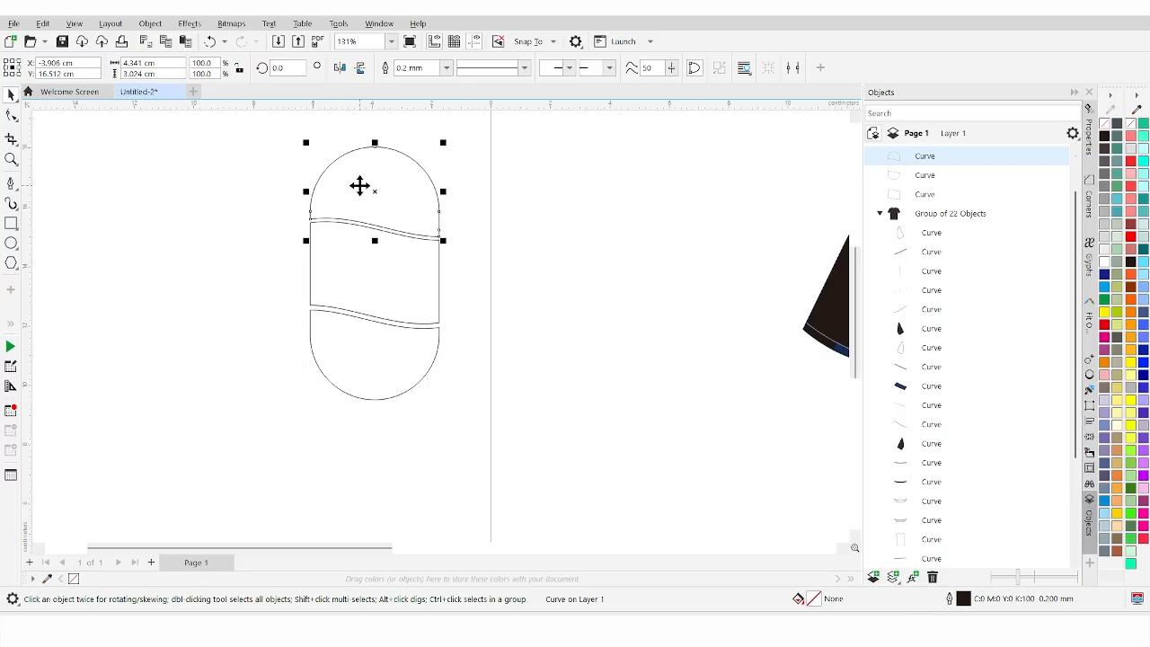
key("Up")
key("Up")
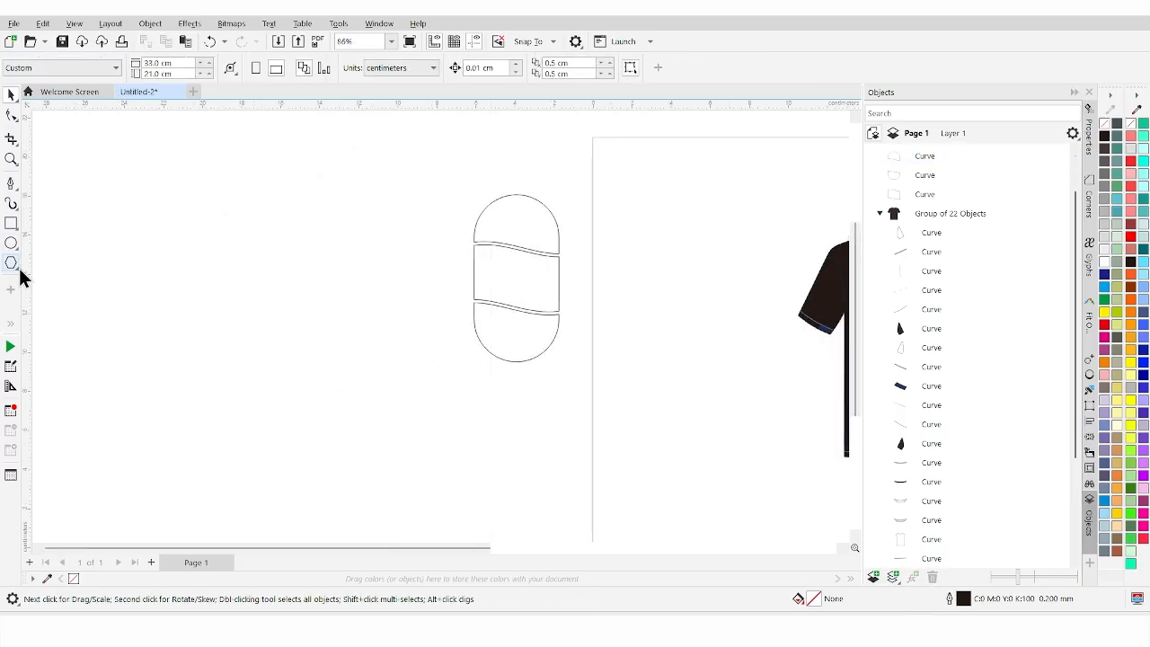
Add the text "DREAM" in the empty area beside the capsule and a separate text "SHI" beneath it
left_click(11, 323)
left_click(36, 187)
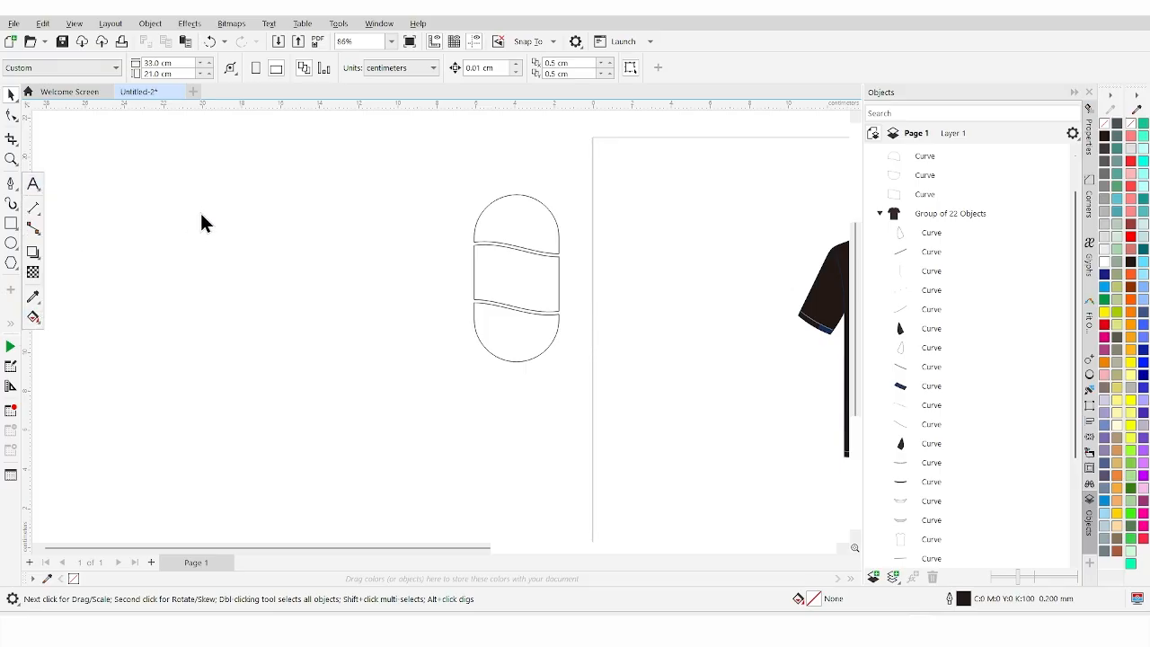
scroll(260, 241, "up", 2)
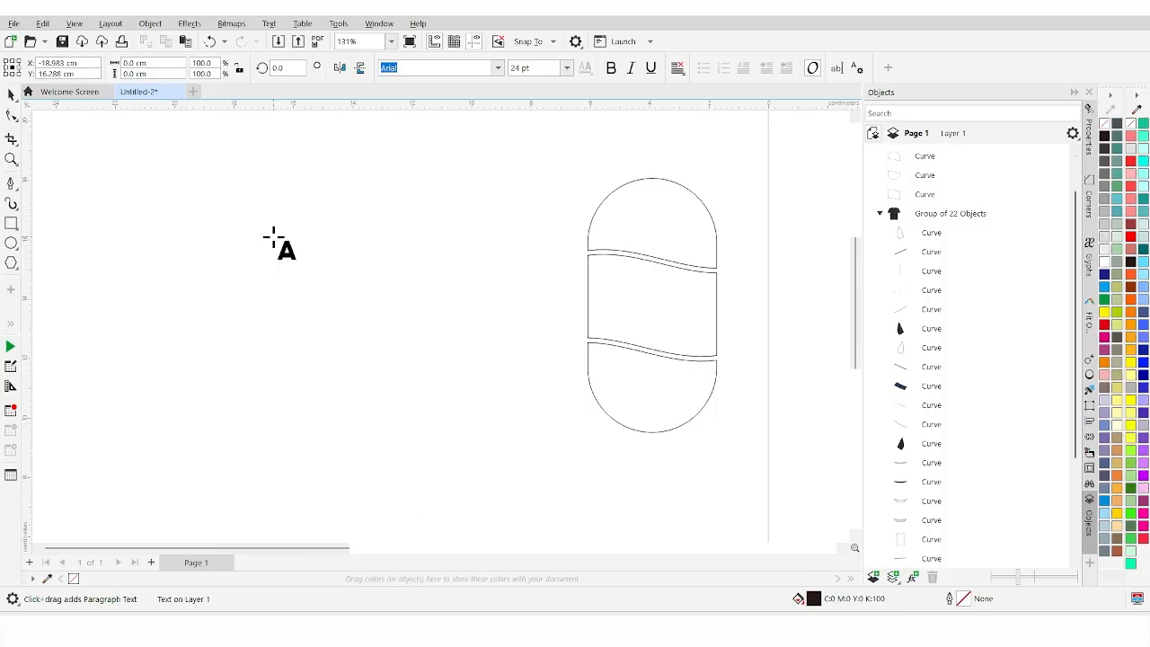
type("D")
scroll(275, 241, "up", 1)
type("REAM")
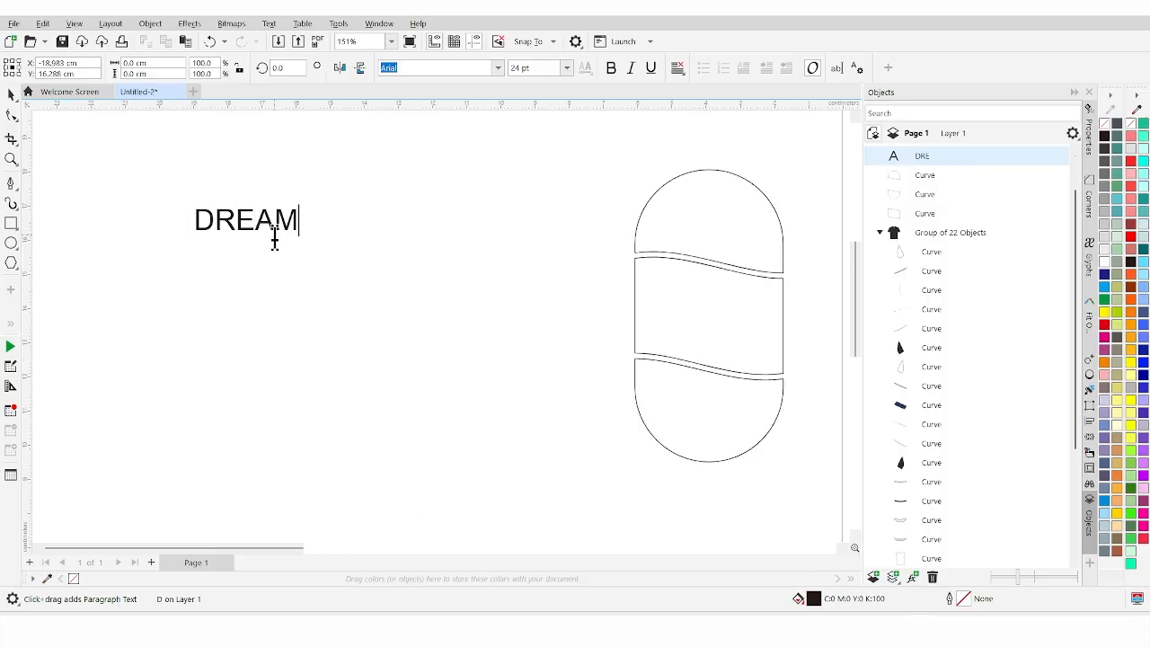
key("Escape")
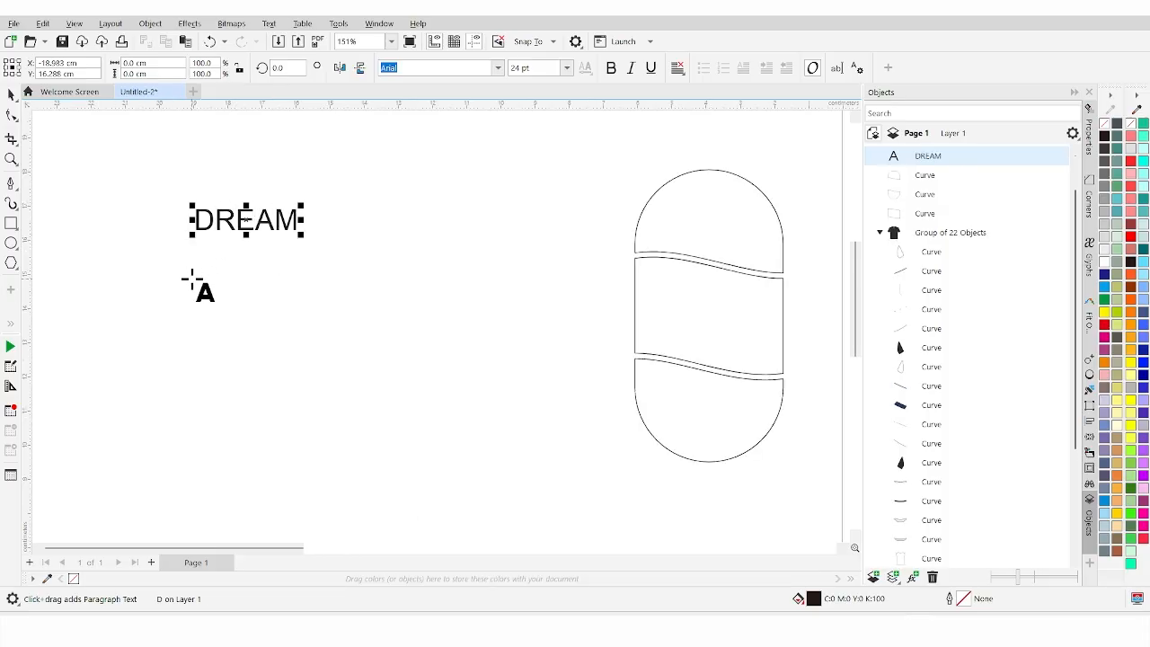
left_click(192, 279)
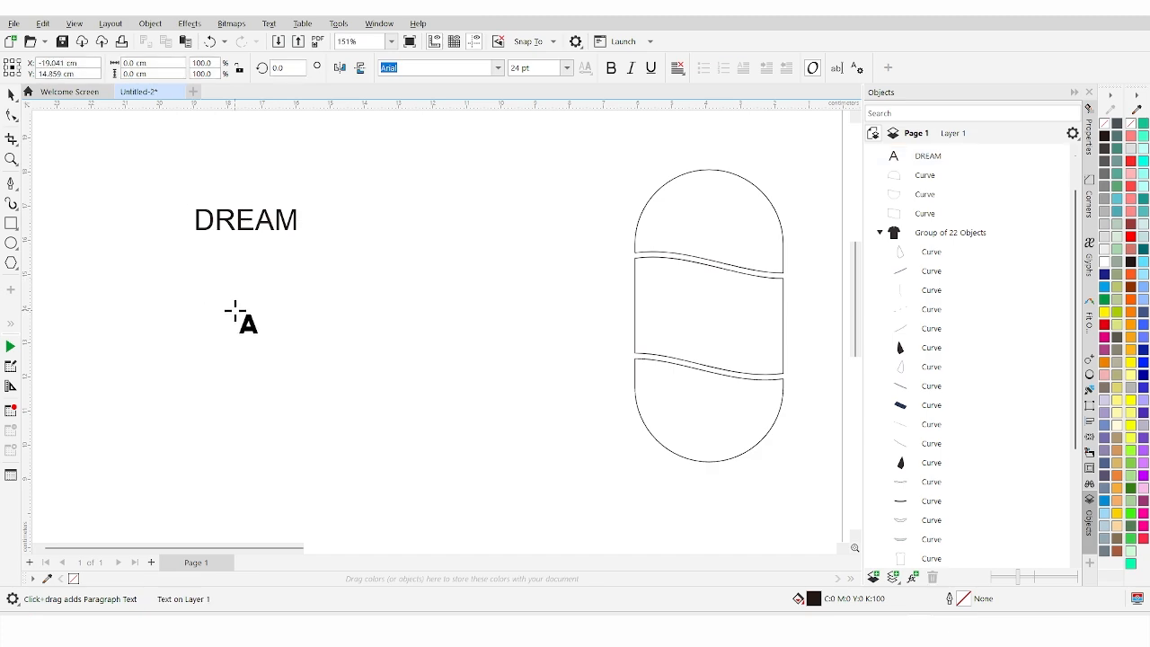
type("SHI")
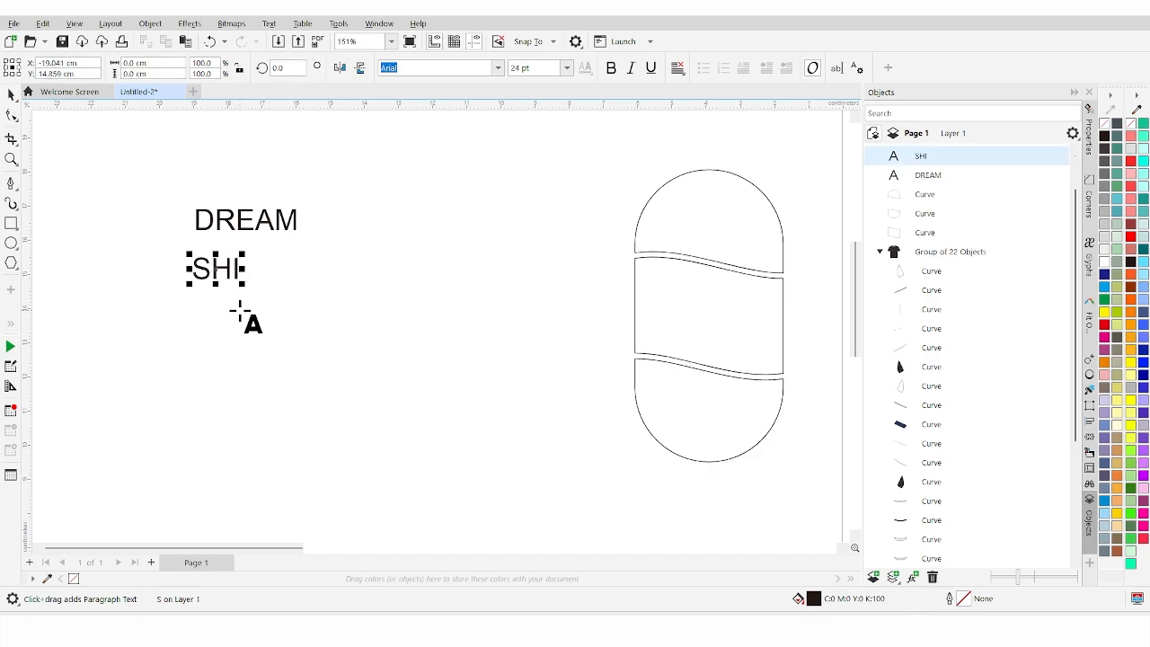
Complete the second text as "SHINE" and add a separate text "SMILE" beneath it
type("NE")
left_click(195, 330)
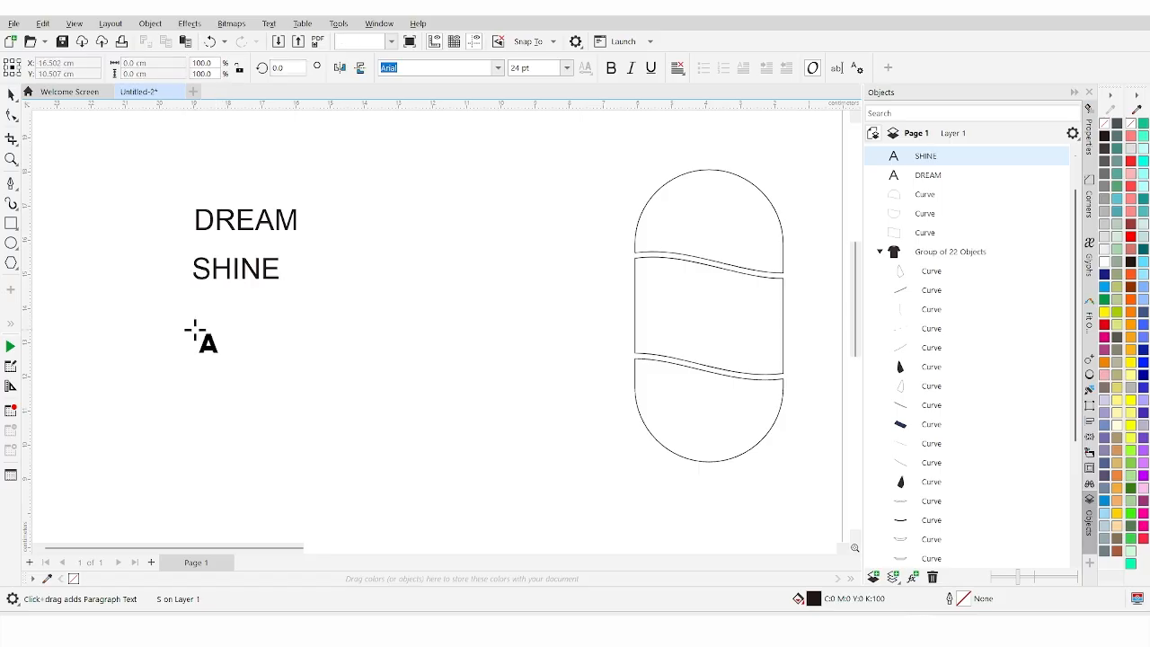
type("SMILE")
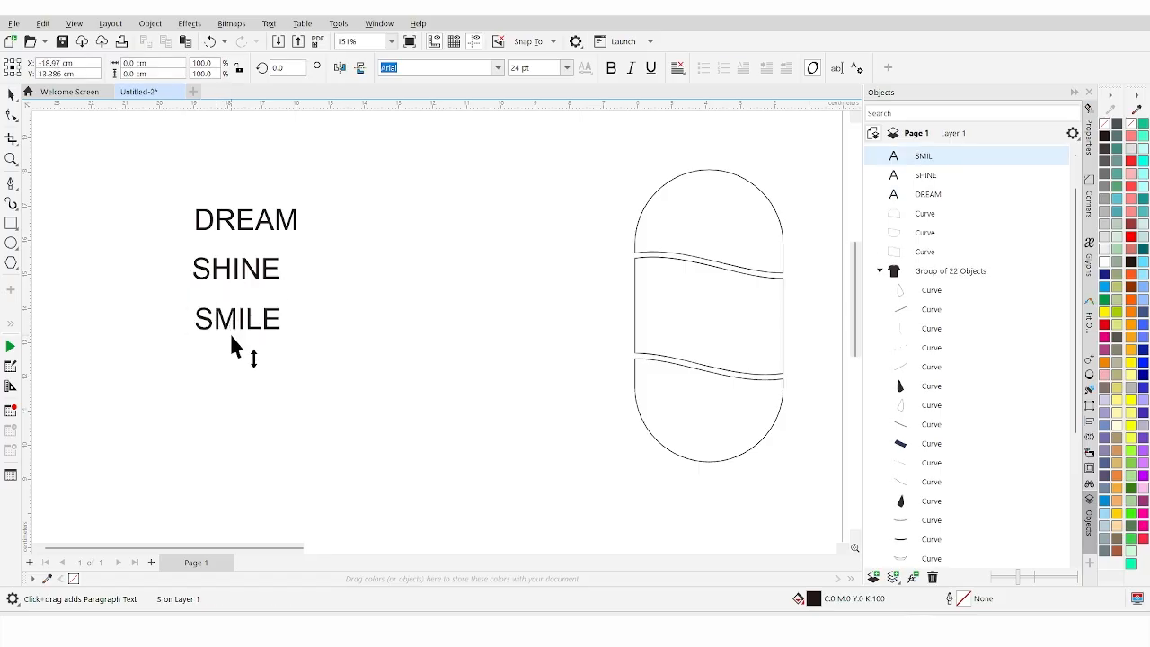
key("Escape")
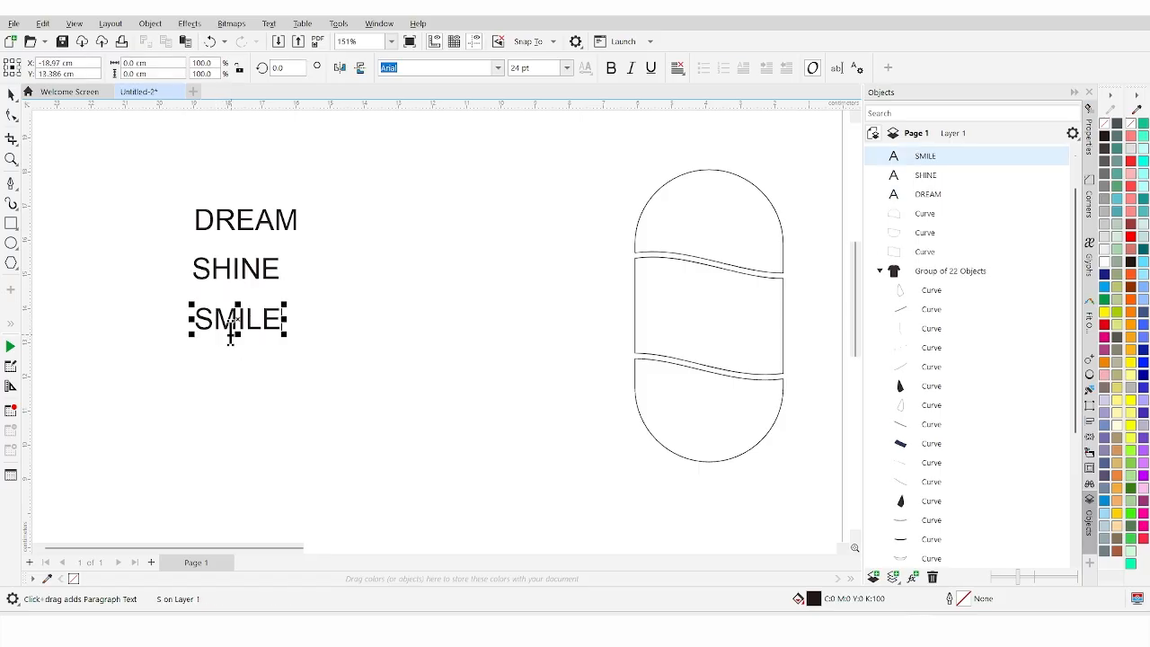
Apply the Berlin Sans FB font to the DREAM, SHINE and SMILE texts
left_click(10, 94)
left_click(221, 268, "shift")
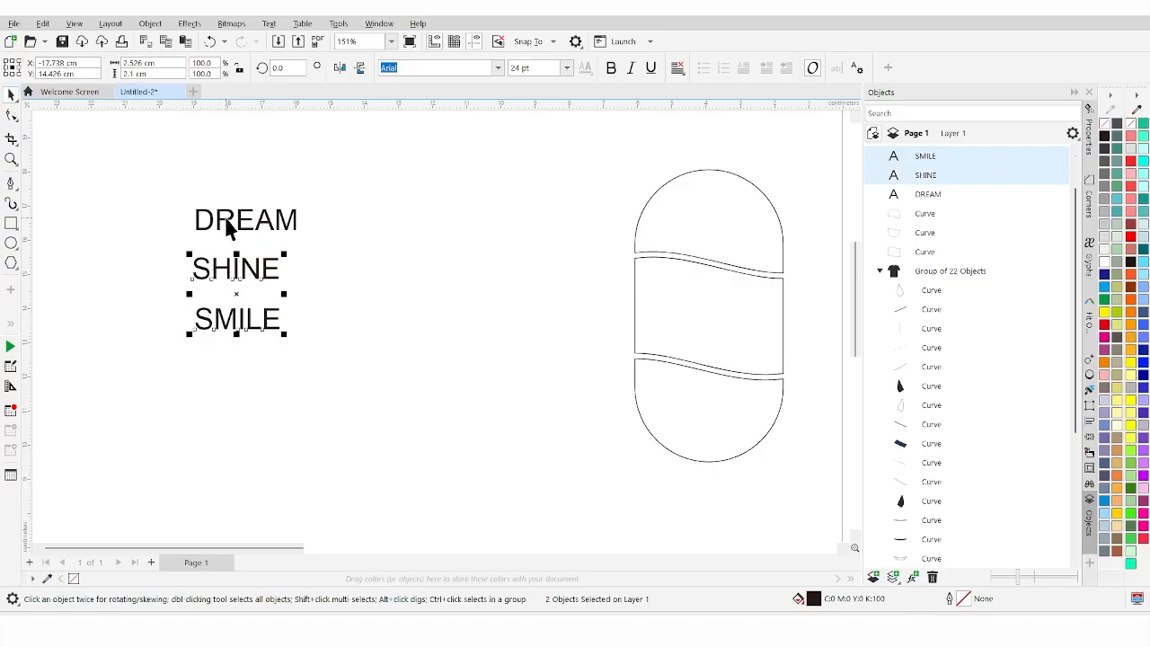
left_click(227, 226, "shift")
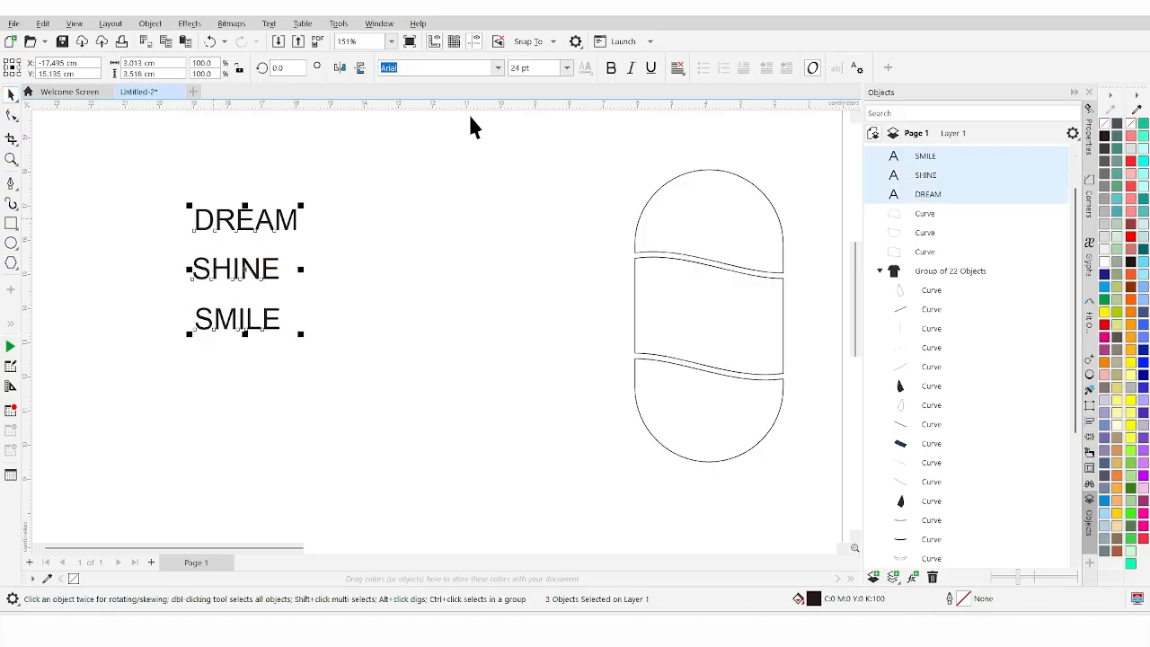
left_click(499, 69)
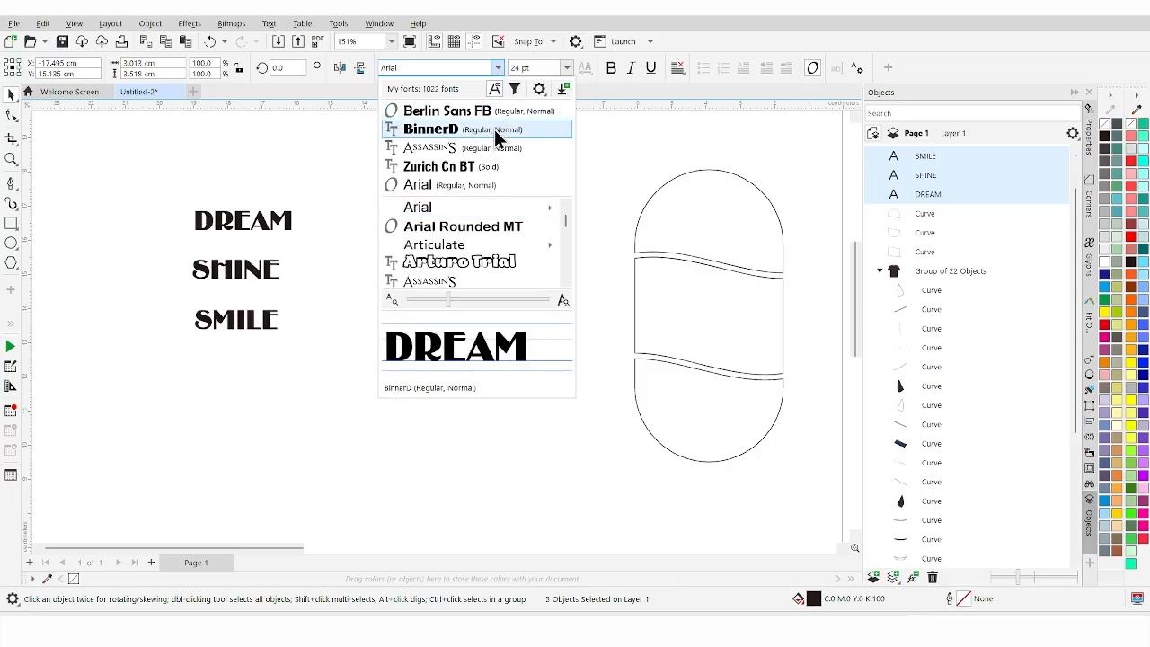
left_click(494, 110)
Set the DREAM, SHINE and SMILE texts in the Chewy font and enlarge them proportionally together to about 34.5 pt
left_click(498, 69)
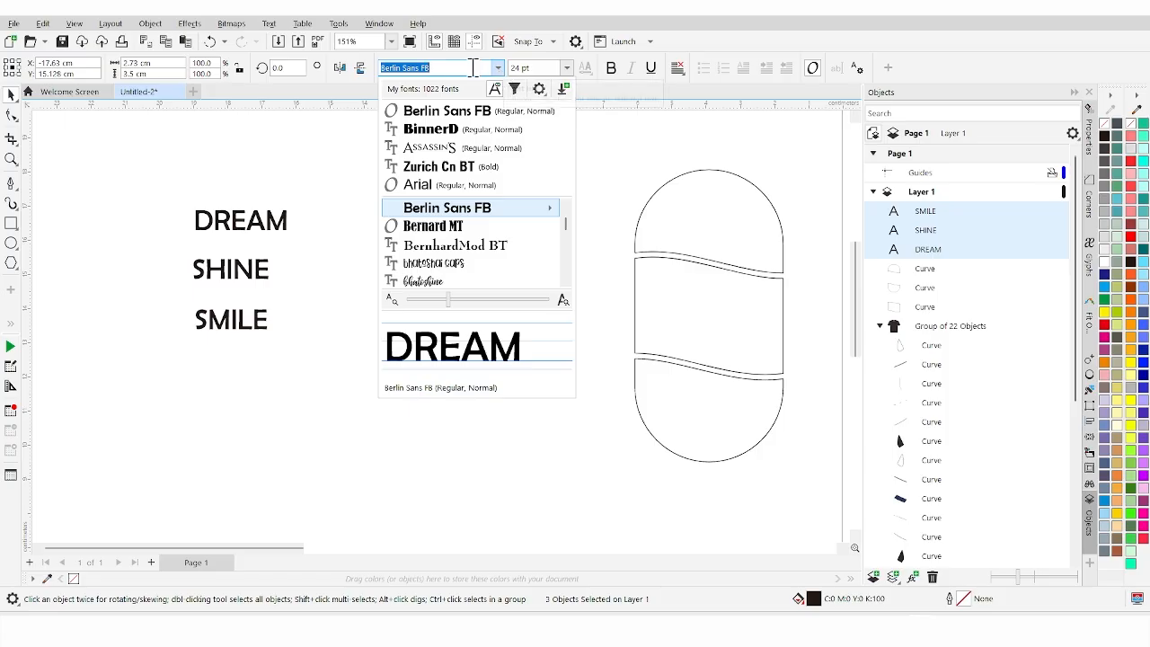
type("c")
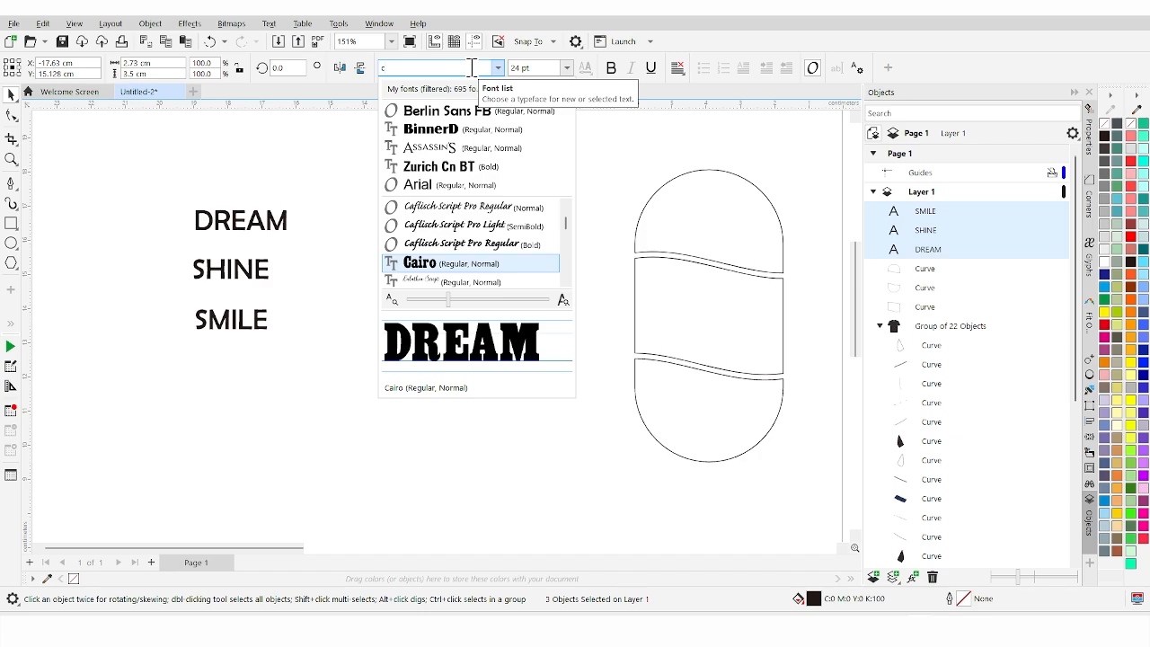
type("h")
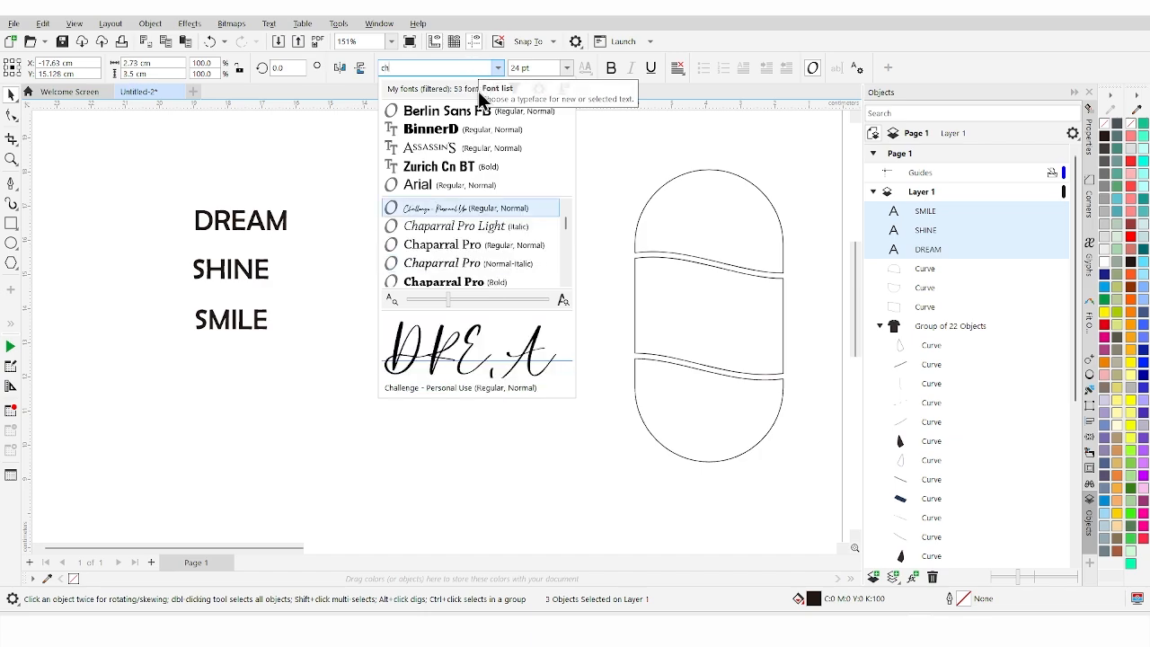
left_click(566, 284)
left_click(567, 284)
left_click(566, 284)
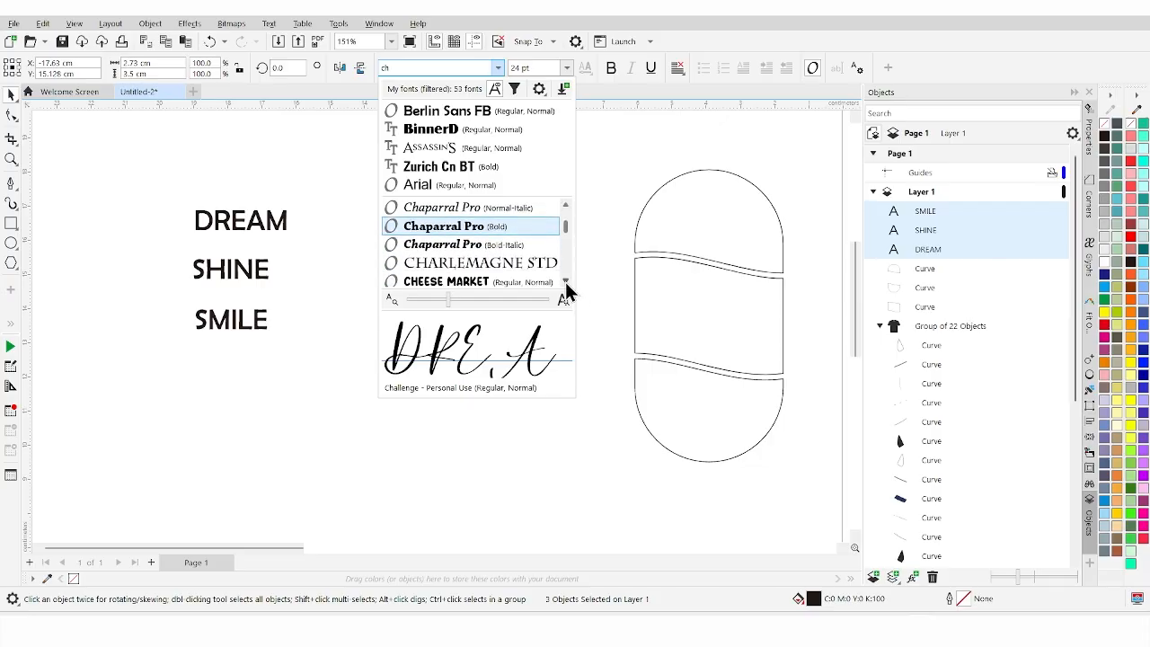
left_click(566, 284)
scroll(501, 240, "down", 1)
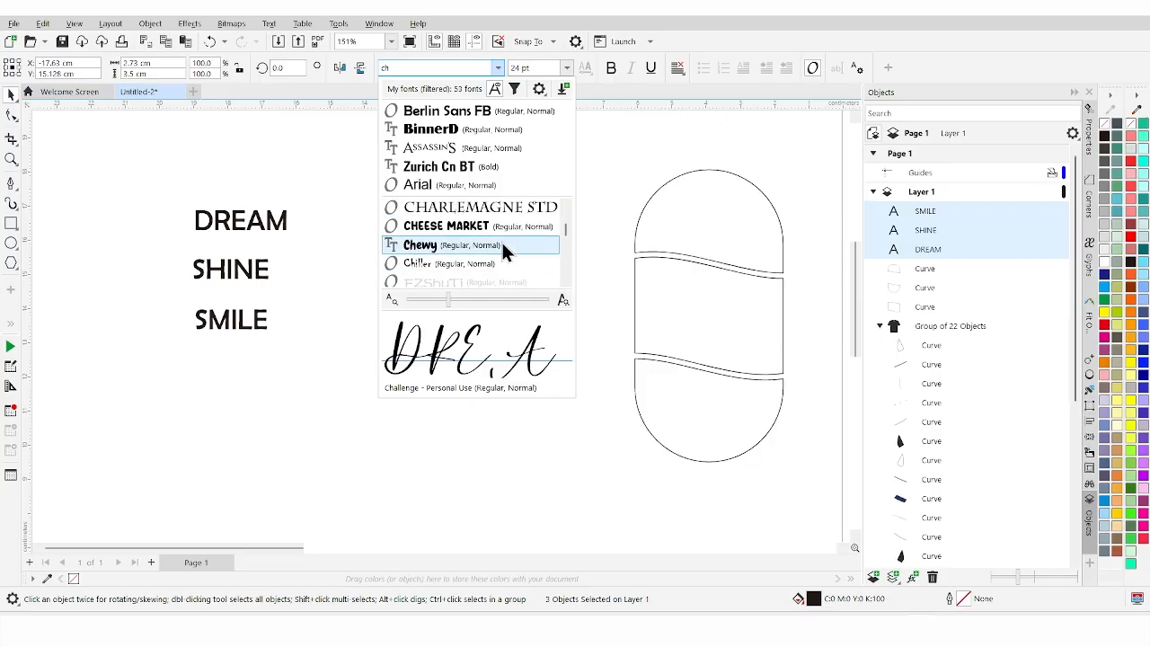
left_click(502, 240)
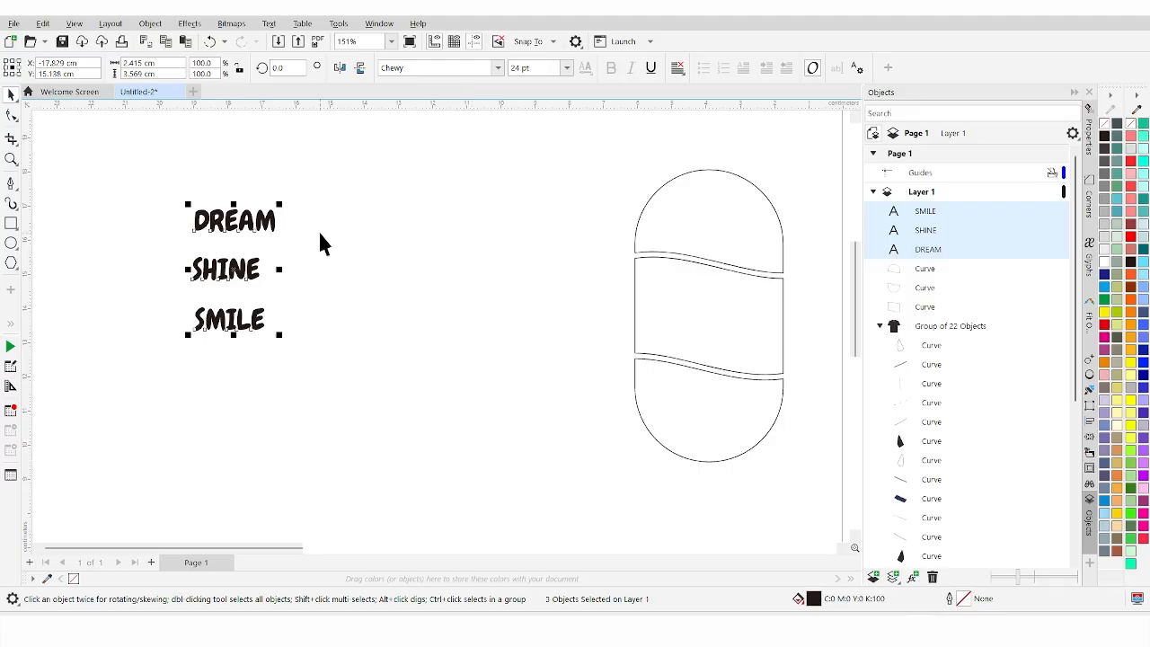
left_click_drag(278, 336, 340, 396)
left_click(332, 309)
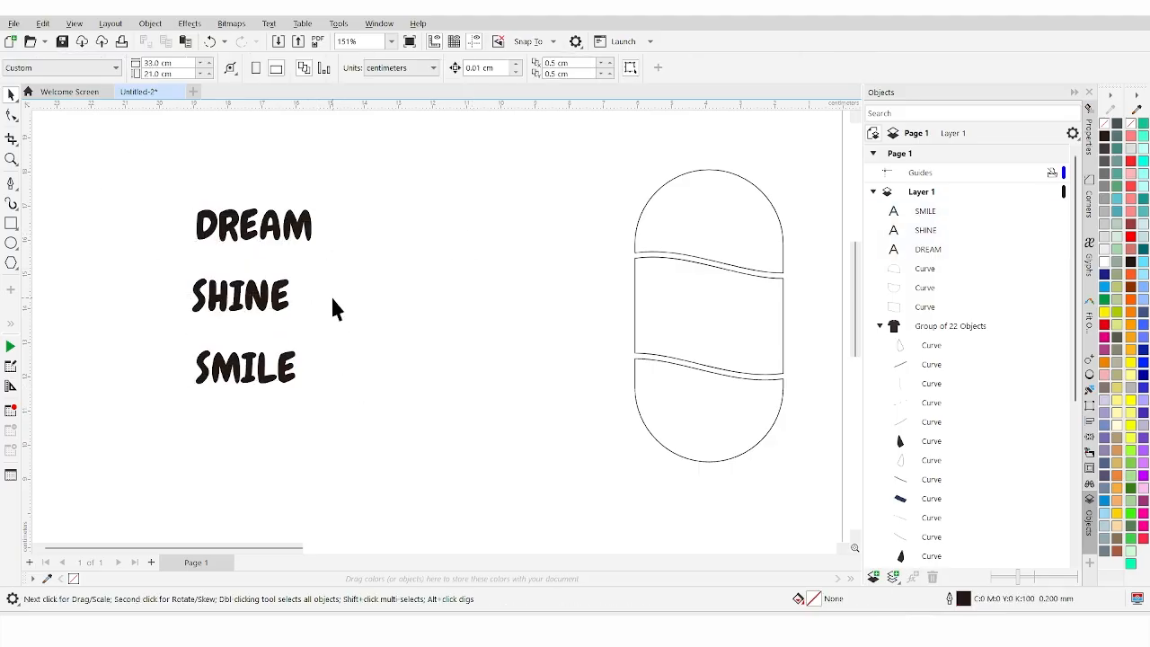
Shape the DREAM text with an envelope created from the capsule's top piece
left_click(298, 235)
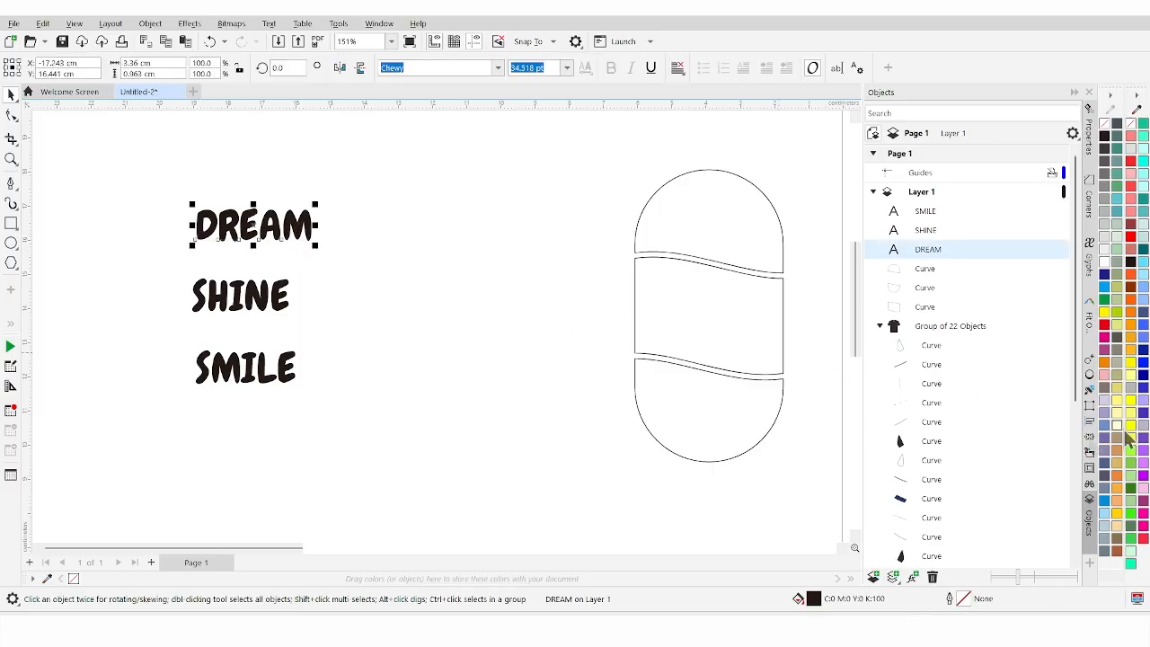
left_click(1090, 437)
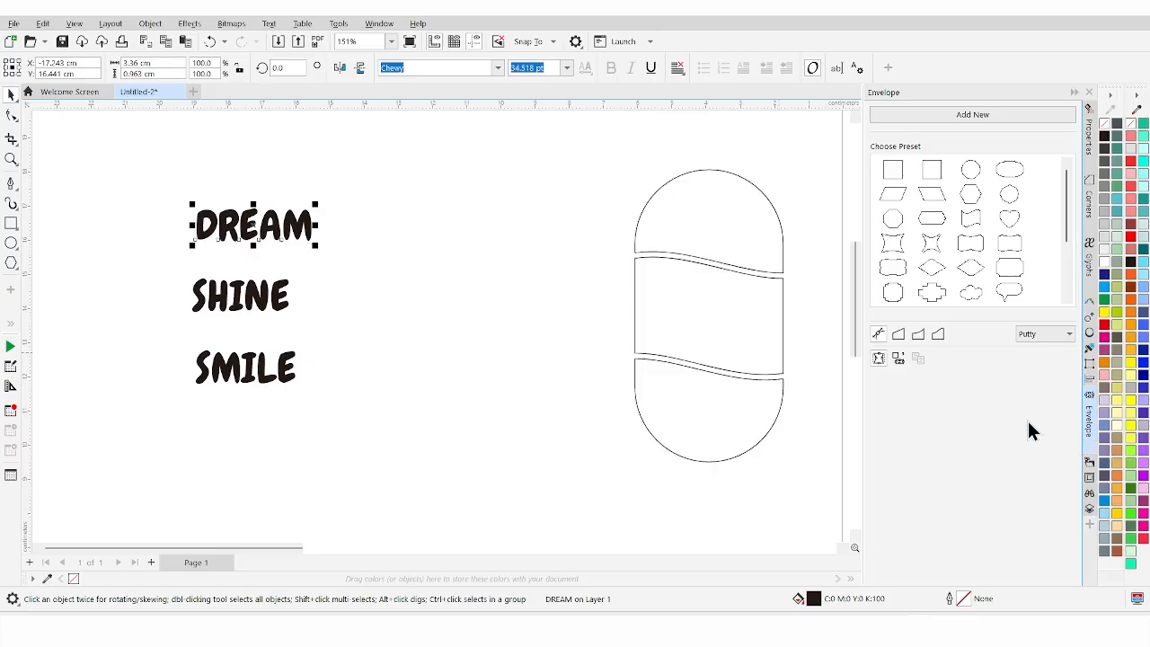
left_click(897, 359)
left_click(714, 245)
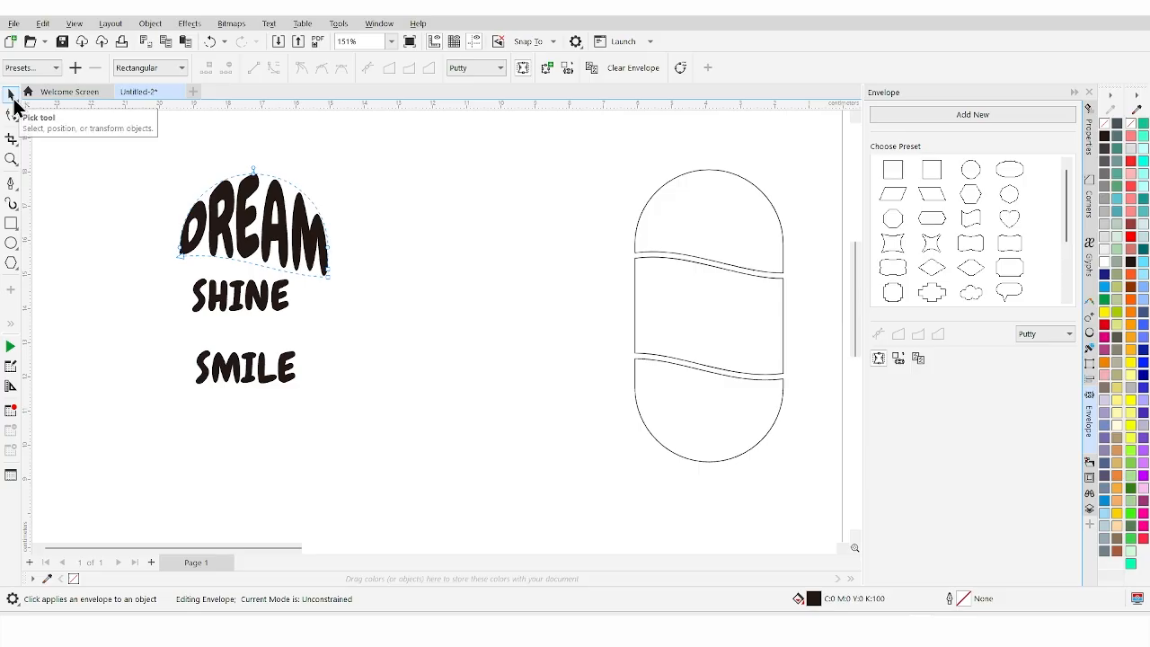
left_click(11, 95)
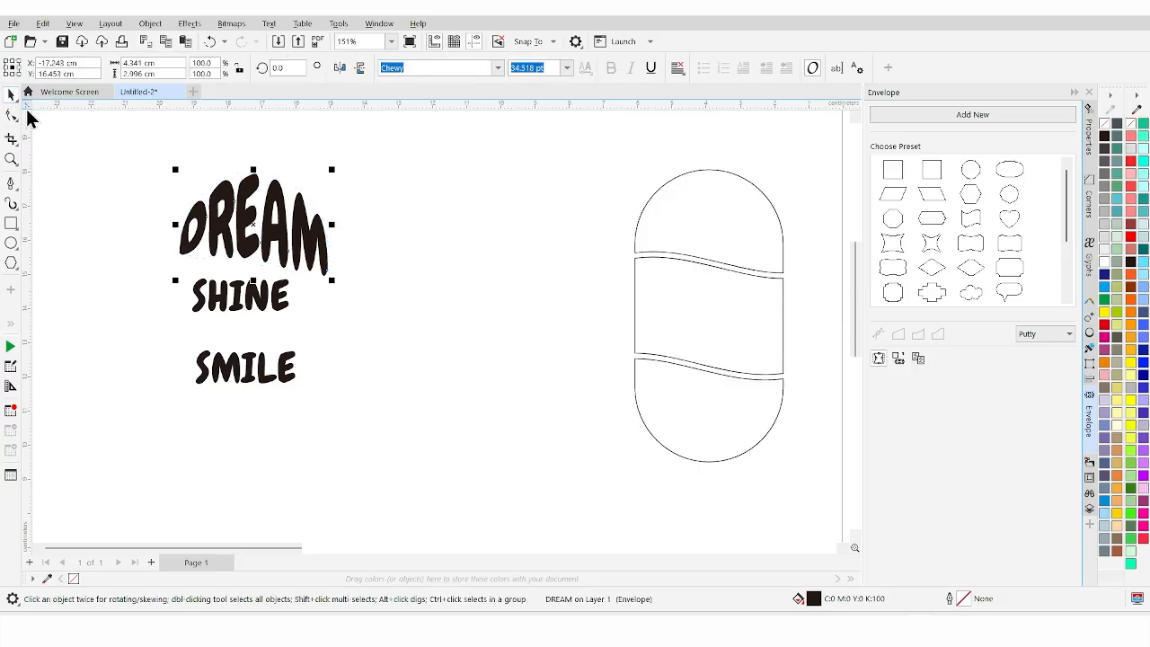
Centre the warped DREAM lettering horizontally and vertically on the capsule's top piece
left_click(743, 218, "shift")
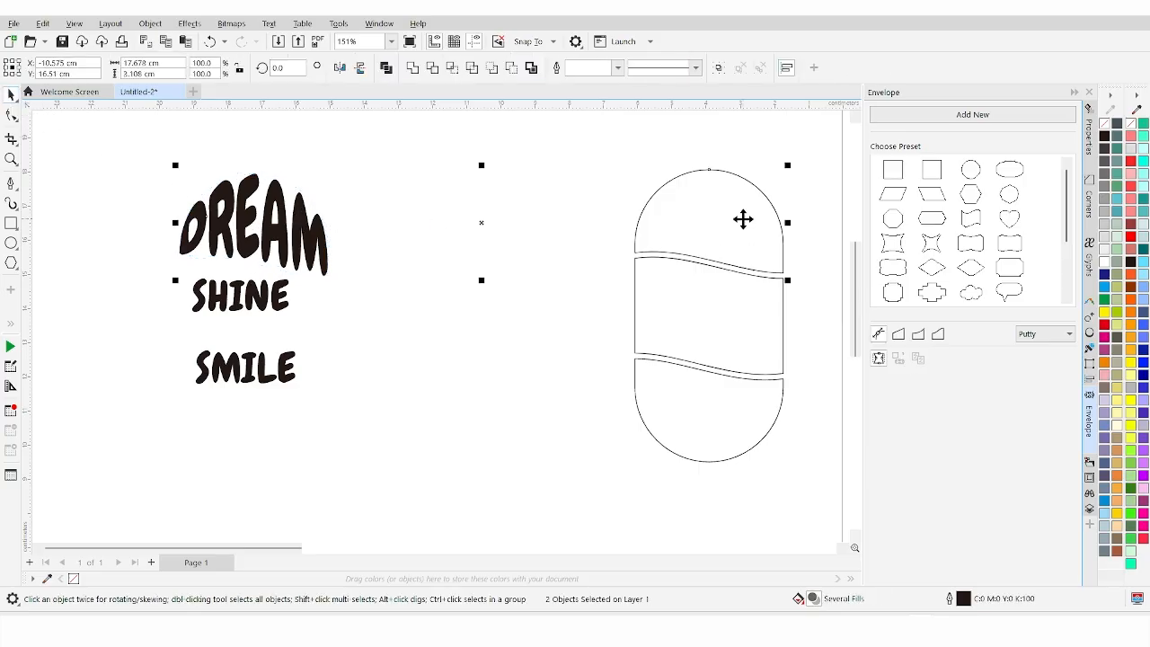
key("c")
key("e")
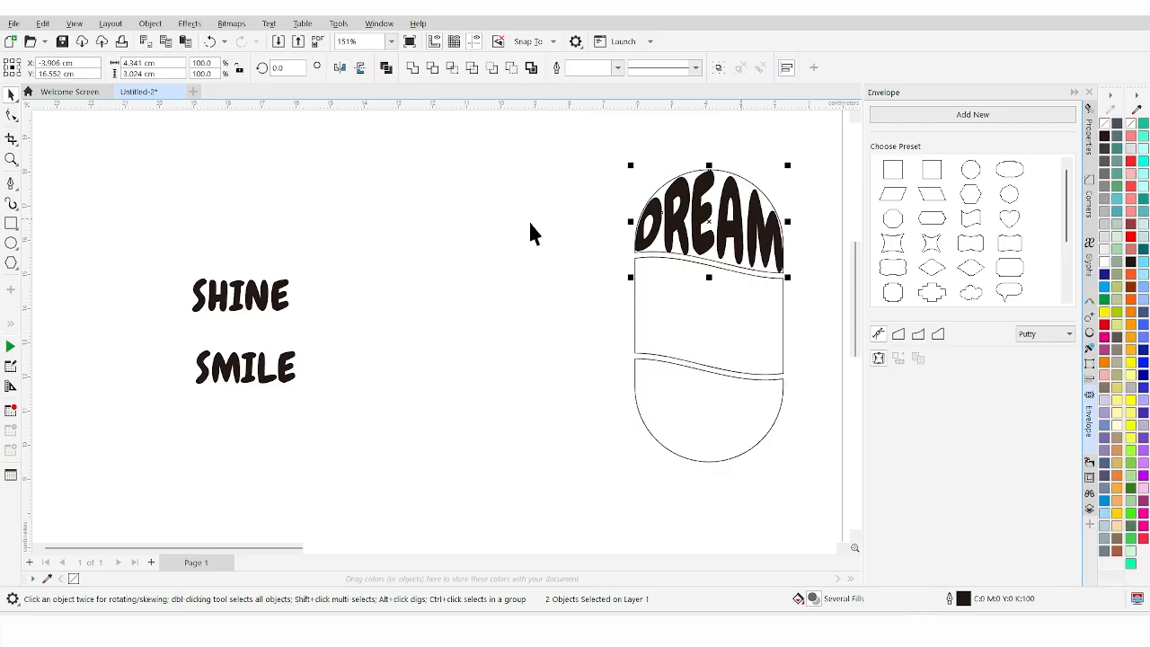
left_click(458, 250)
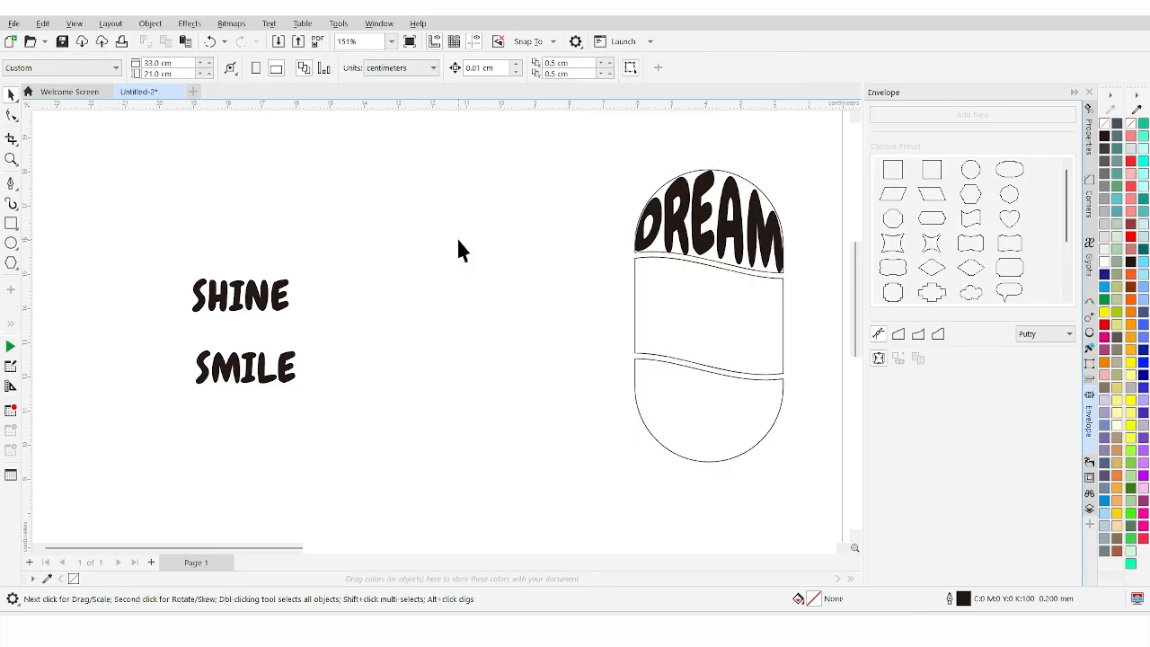
Shape the SHINE text with an envelope created from the capsule's middle piece
left_click(281, 300)
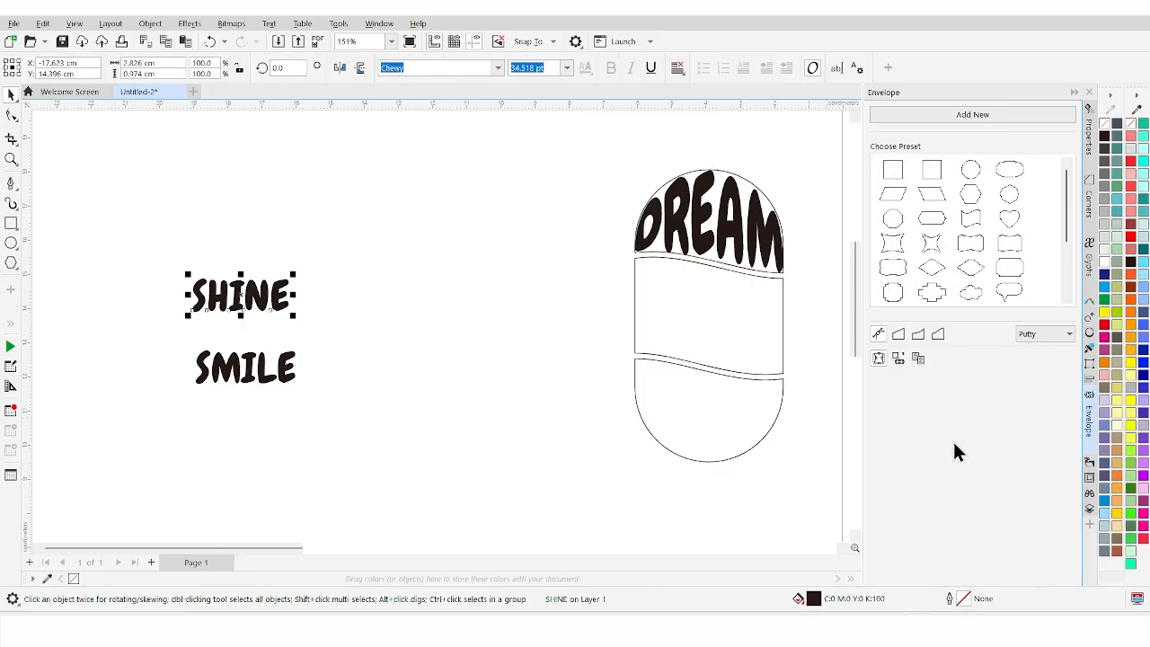
left_click(880, 359)
left_click(746, 325)
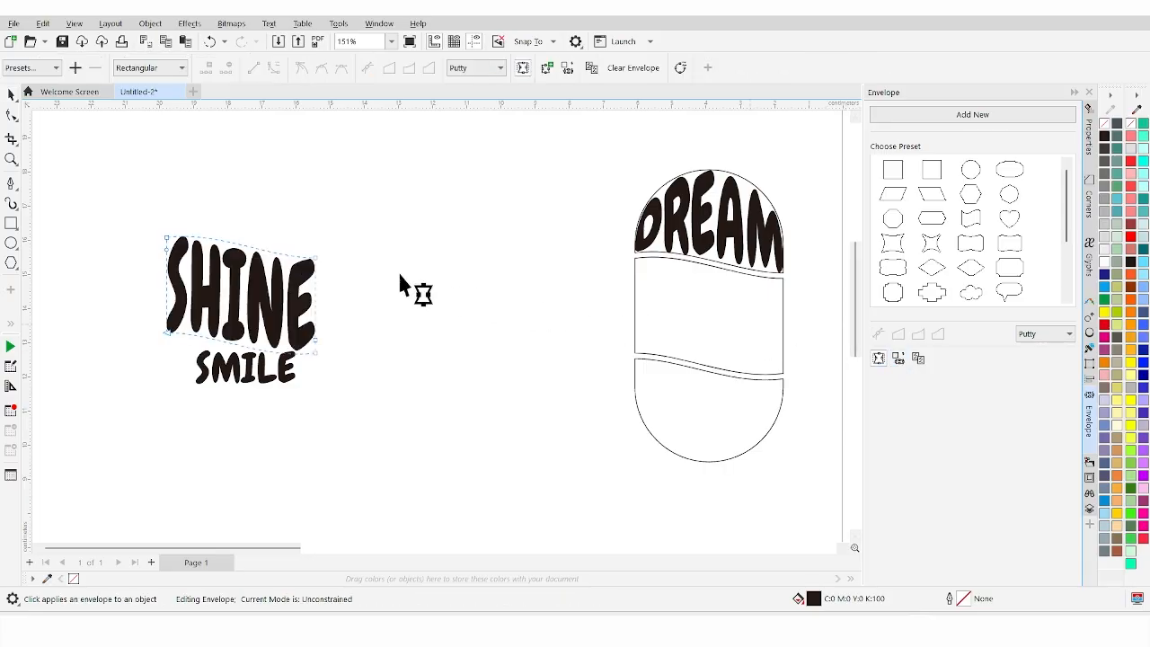
left_click(12, 95)
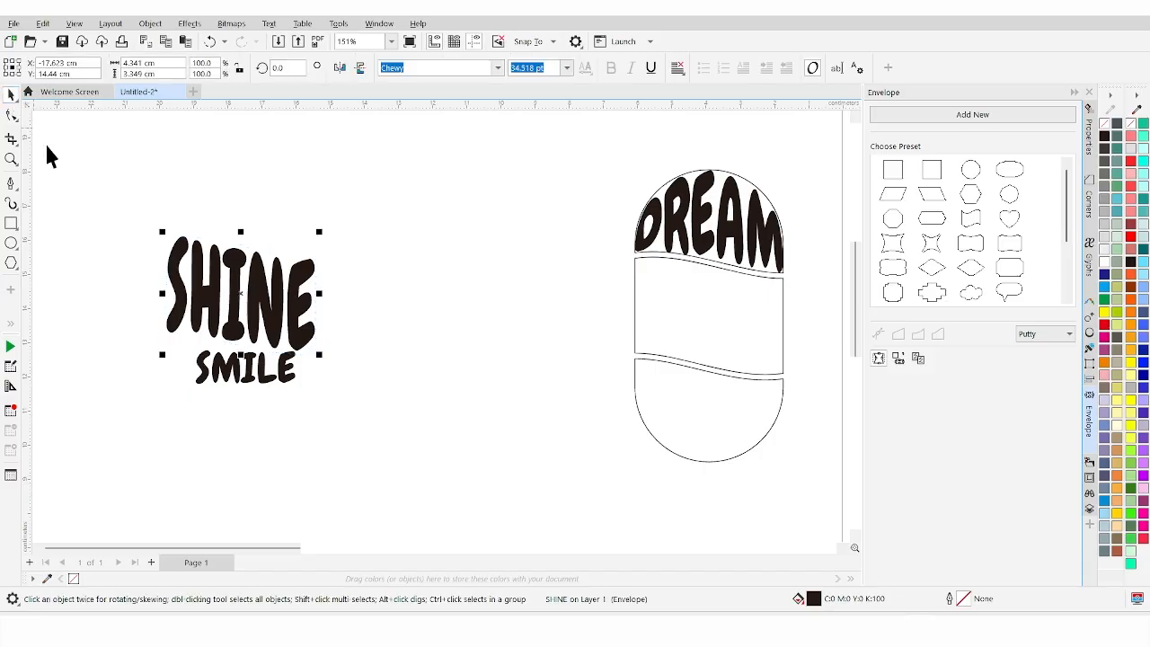
Centre the warped SHINE lettering horizontally and vertically on the capsule's middle piece
left_click(700, 304, "shift")
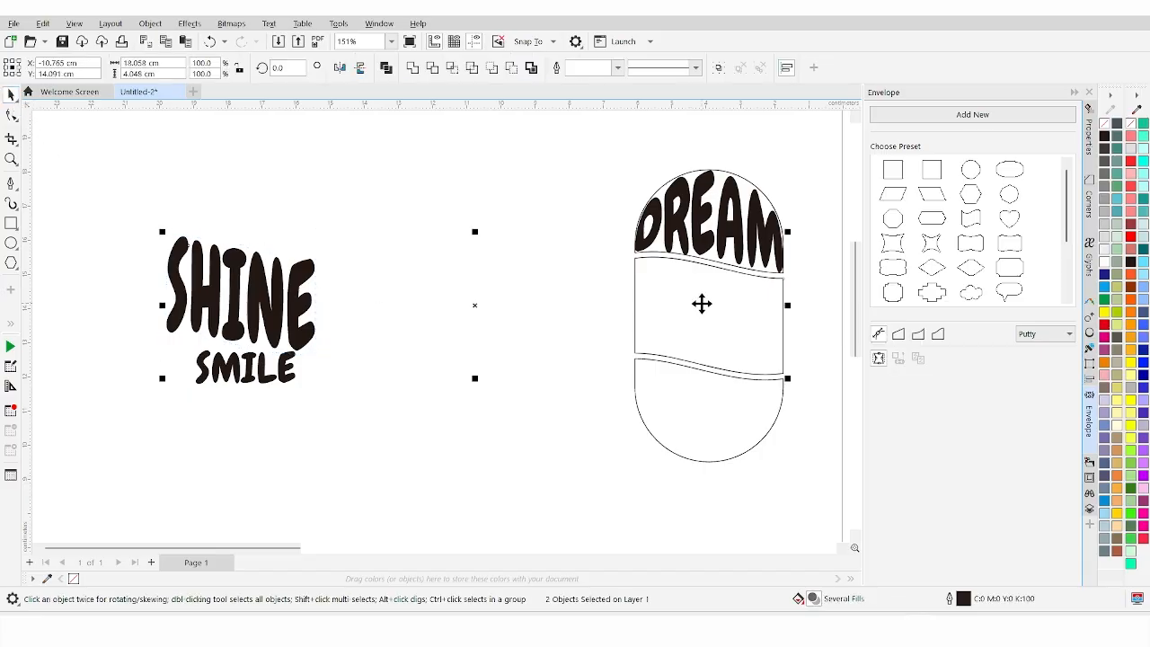
key("c")
key("e")
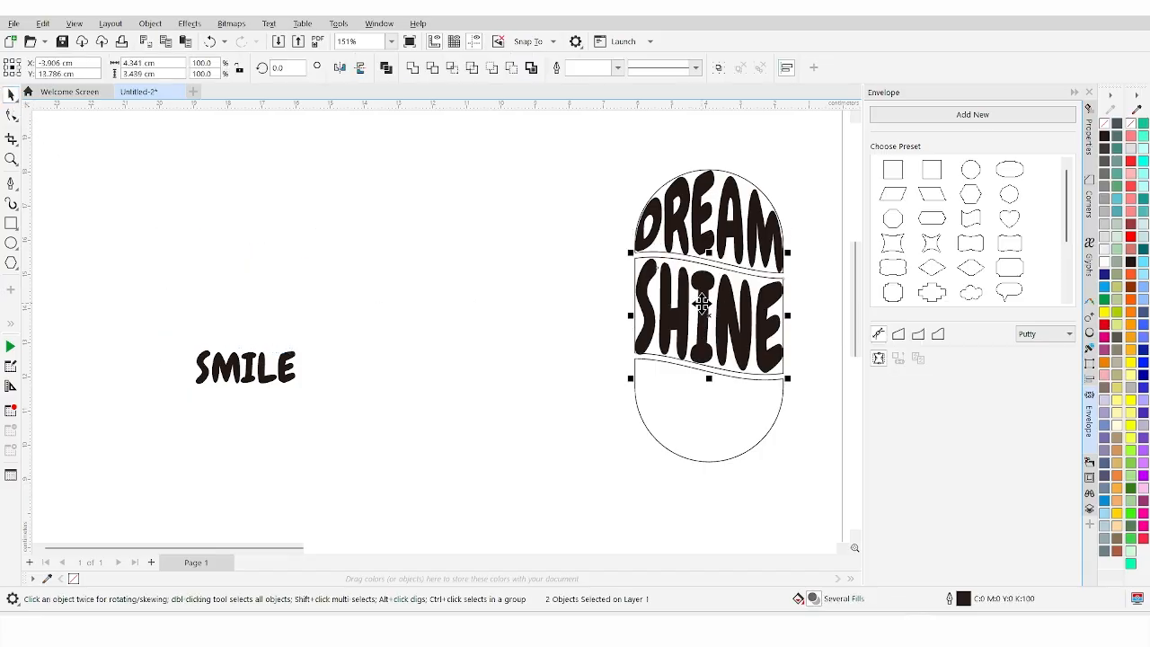
left_click(550, 323)
Shape the SMILE text with an envelope created from the capsule's bottom piece
left_click(296, 382)
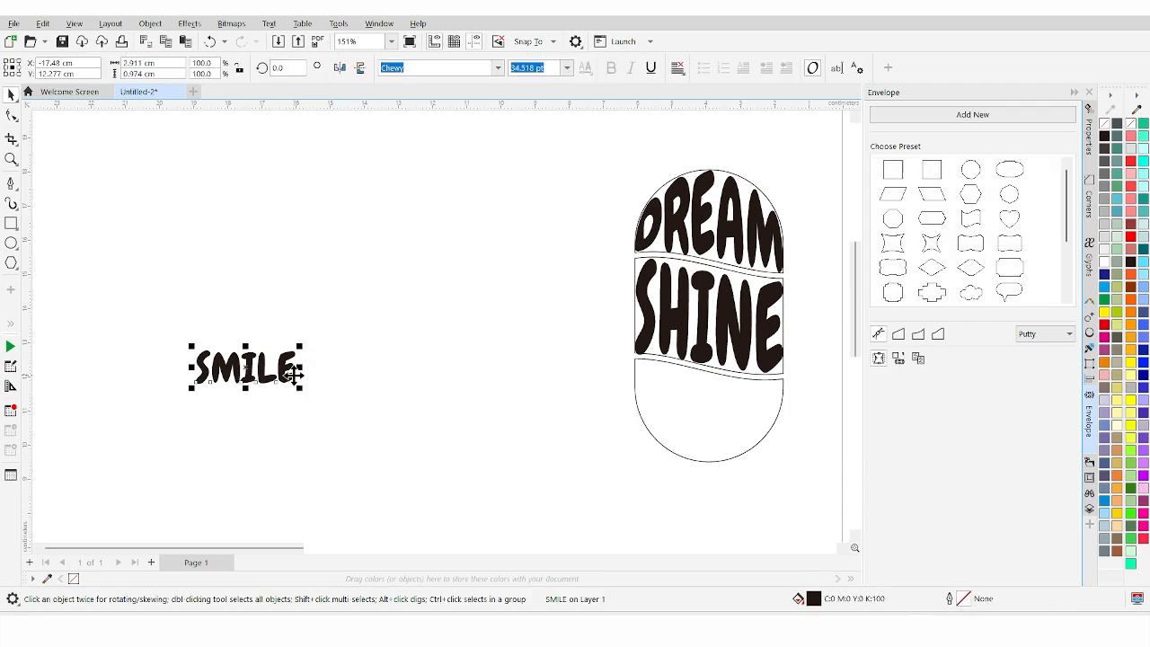
left_click(897, 359)
left_click(746, 400)
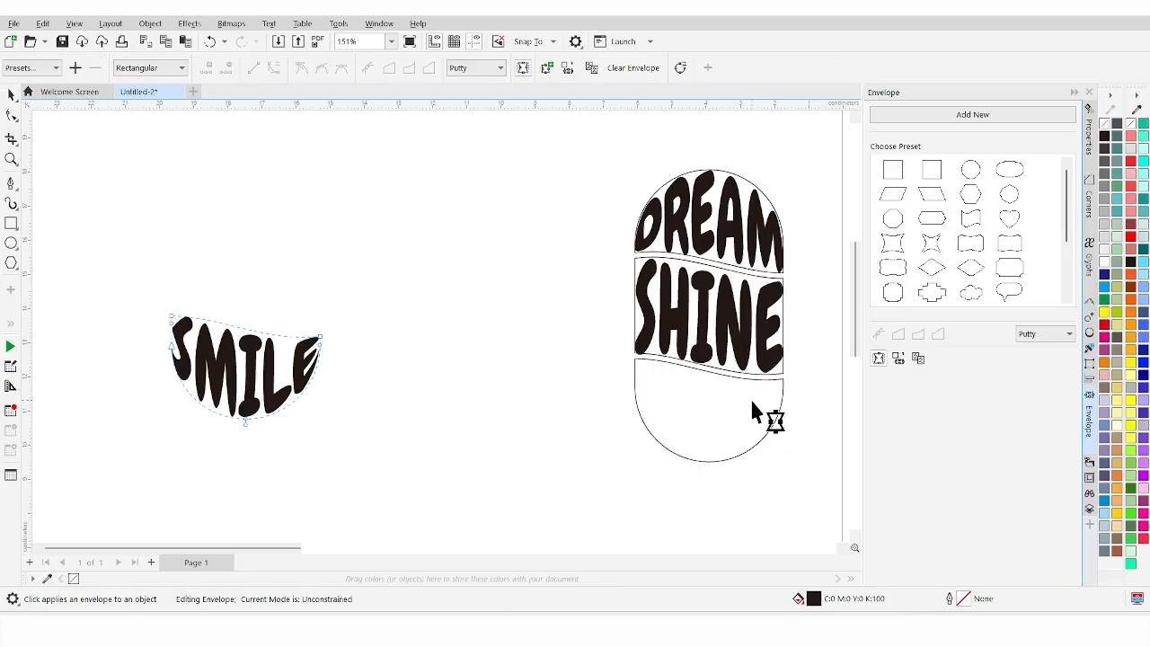
left_click(11, 94)
Centre the warped SMILE lettering horizontally and vertically on the capsule's bottom piece
left_click(678, 393, "shift")
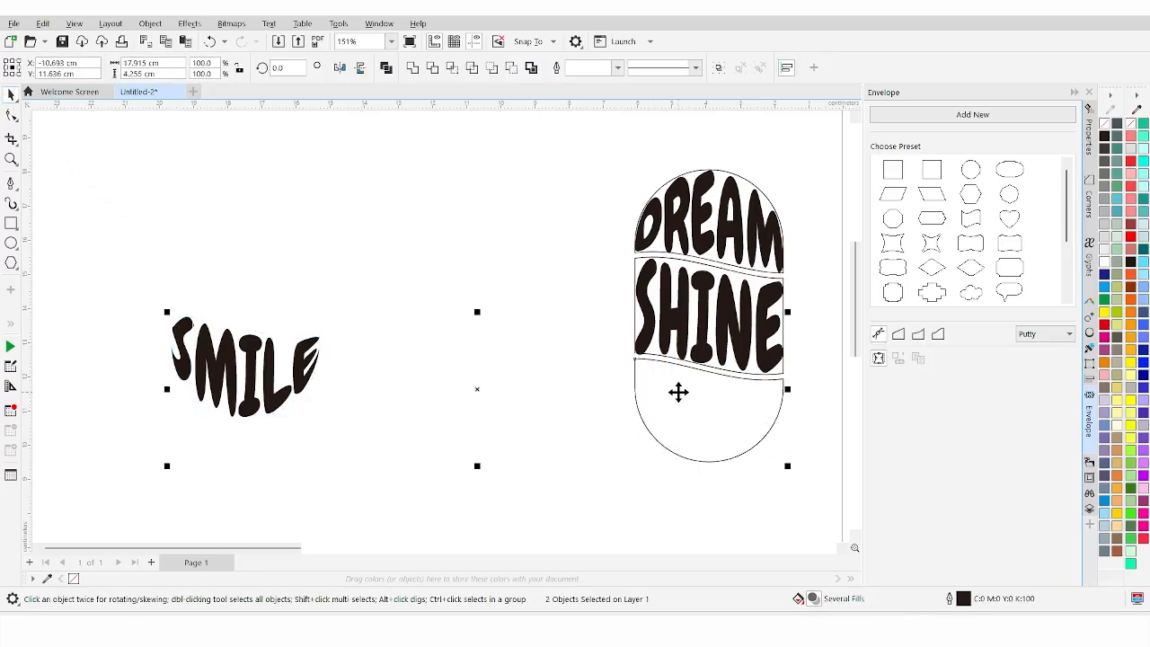
key("e")
key("c")
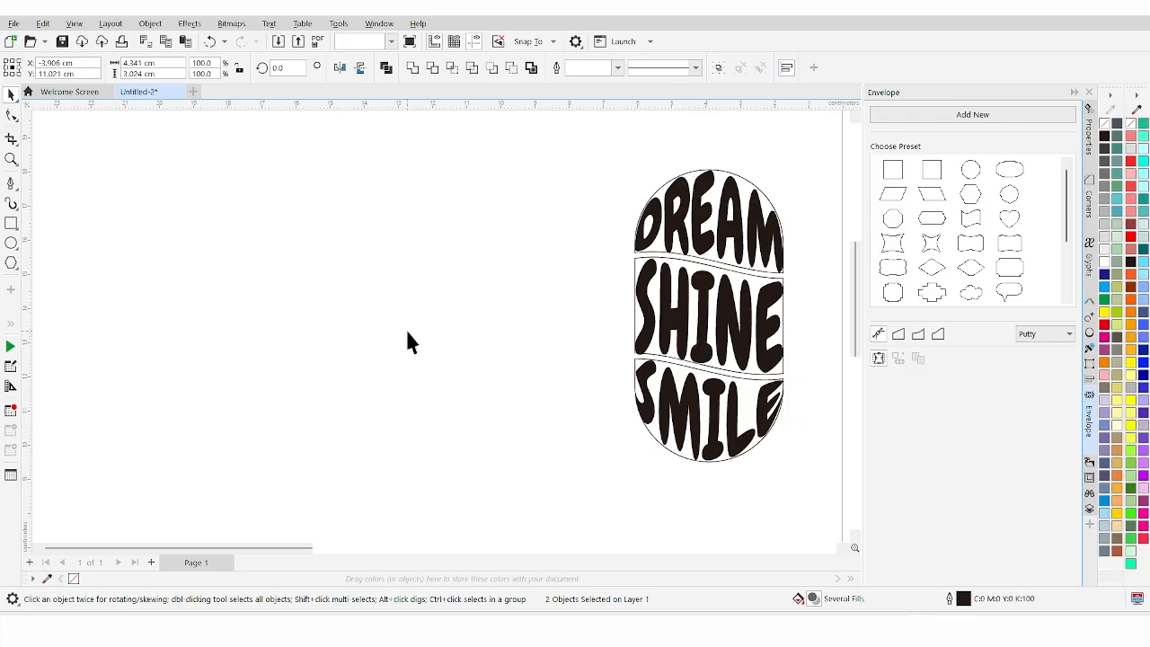
left_click(360, 311)
Delete the capsule's top and middle outline pieces, keeping the DREAM and SHINE lettering
scroll(279, 309, "down", 5)
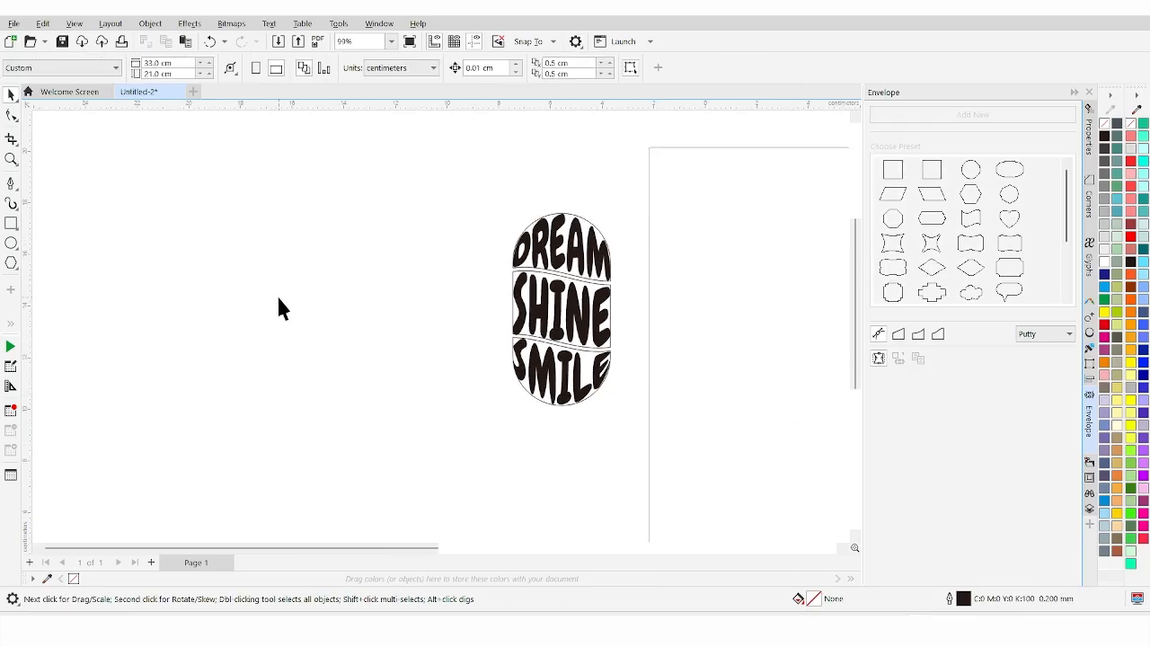
scroll(528, 247, "up", 5)
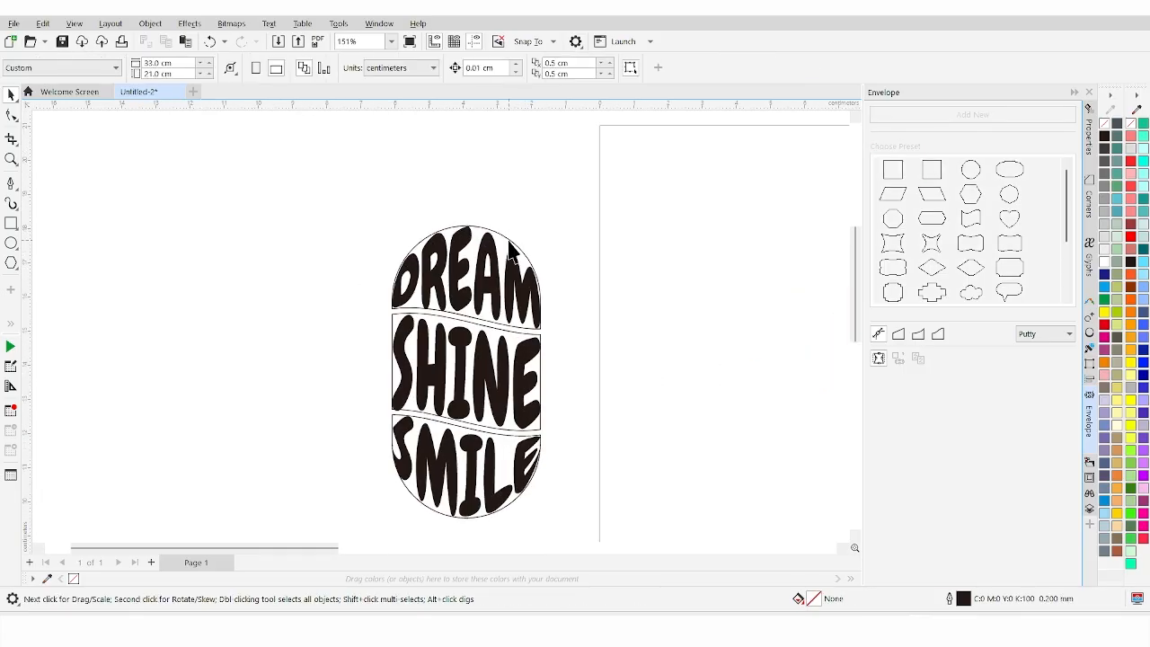
left_click(510, 191)
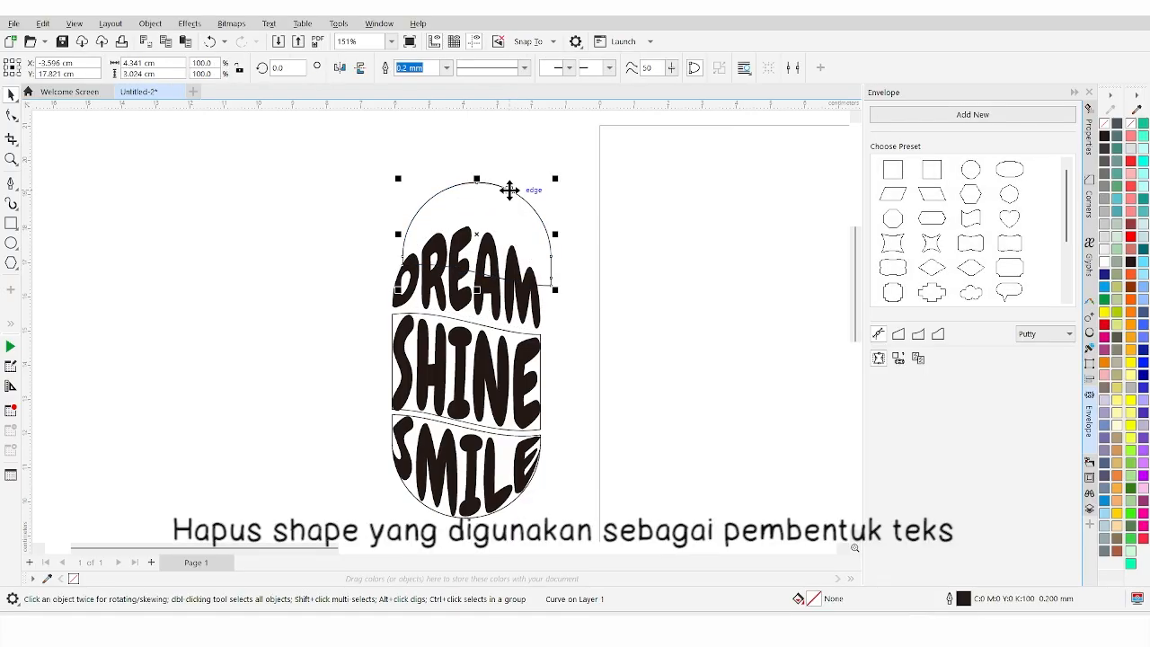
key("Delete")
scroll(504, 377, "up", 3)
left_click(504, 282)
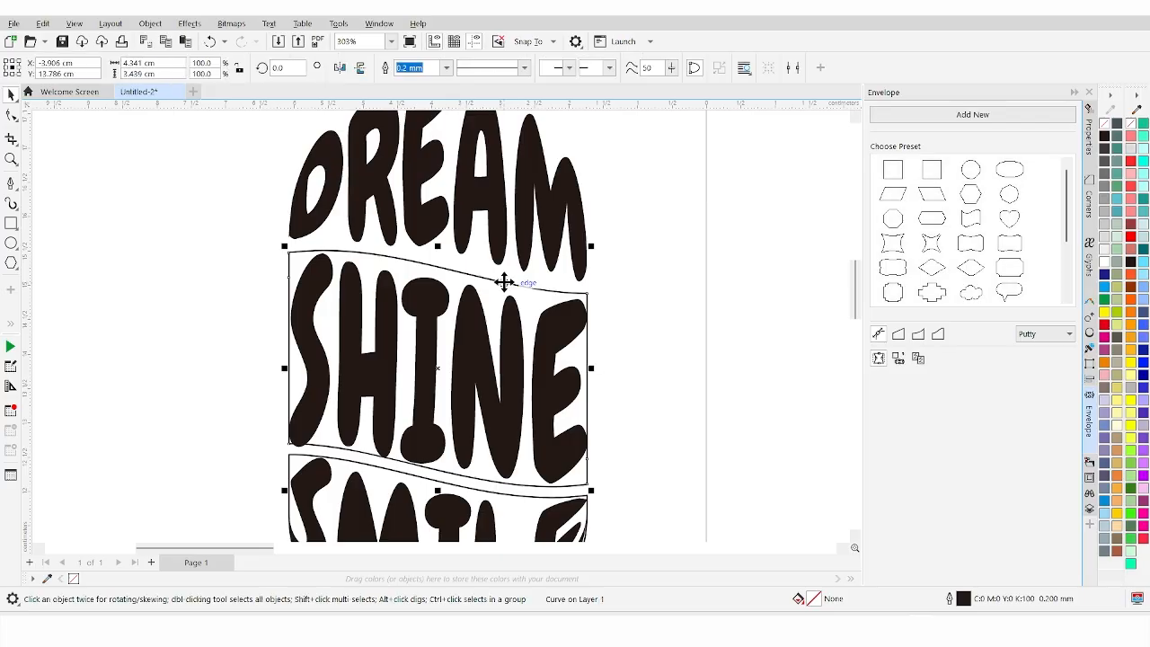
key("Delete")
Delete the capsule's bottom outline piece, keeping the SMILE lettering
scroll(506, 298, "down", 2)
scroll(505, 363, "up", 3)
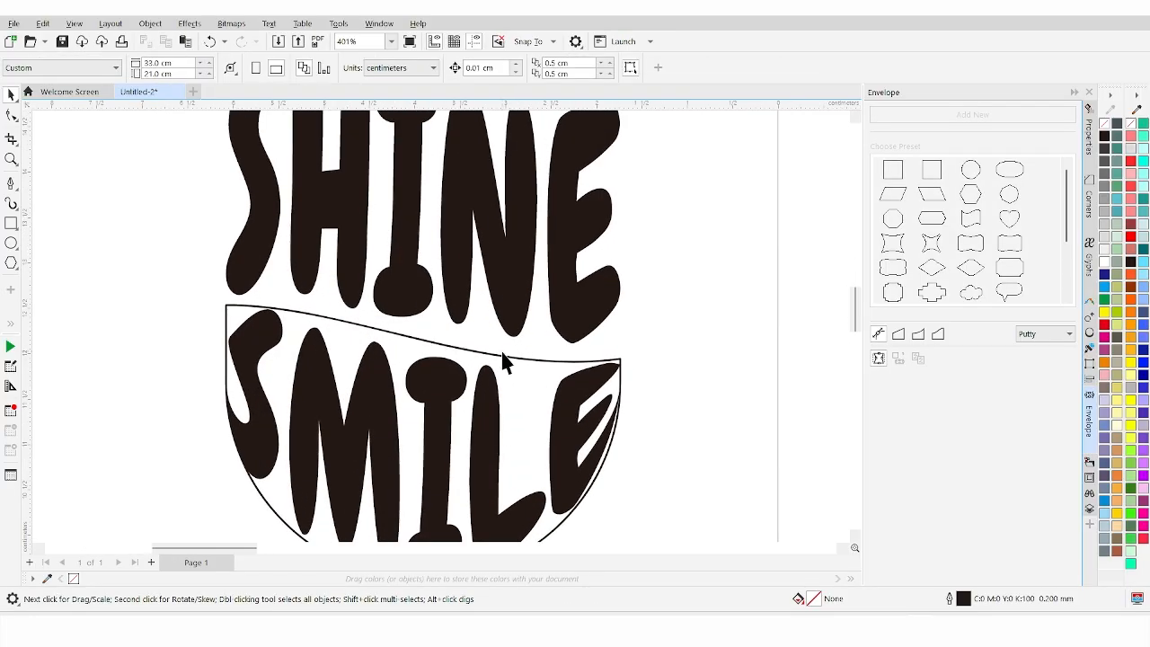
left_click(503, 356)
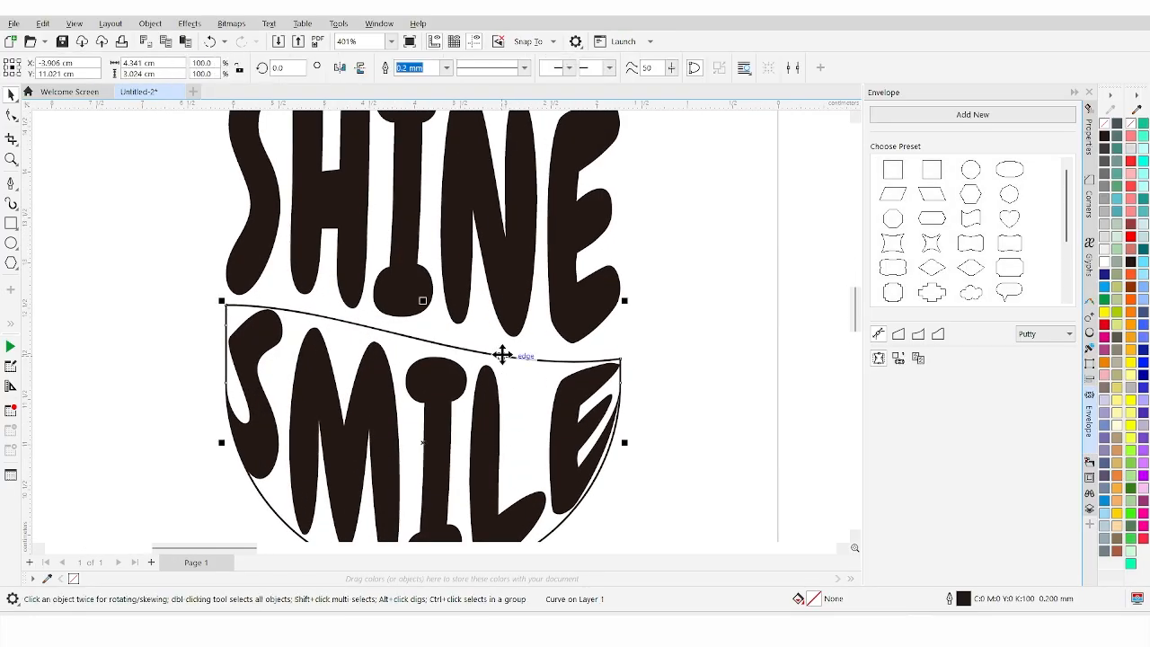
key("Delete")
Group the warped DREAM, SHINE and SMILE lettering into one object
scroll(502, 354, "down", 4)
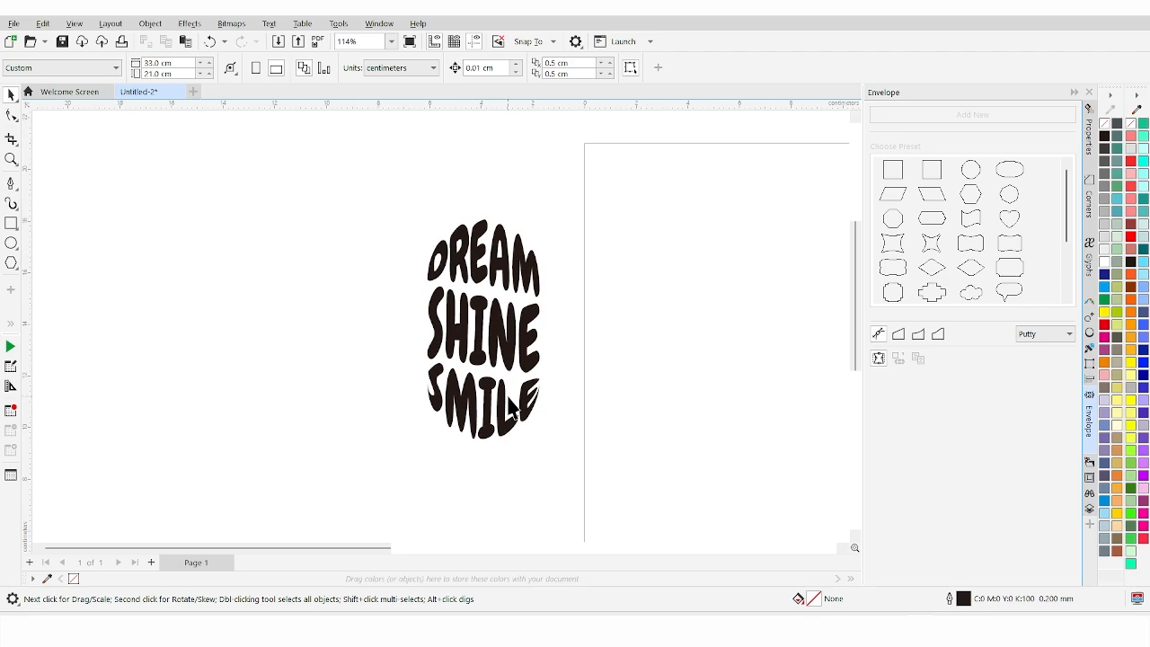
scroll(508, 400, "down", 1)
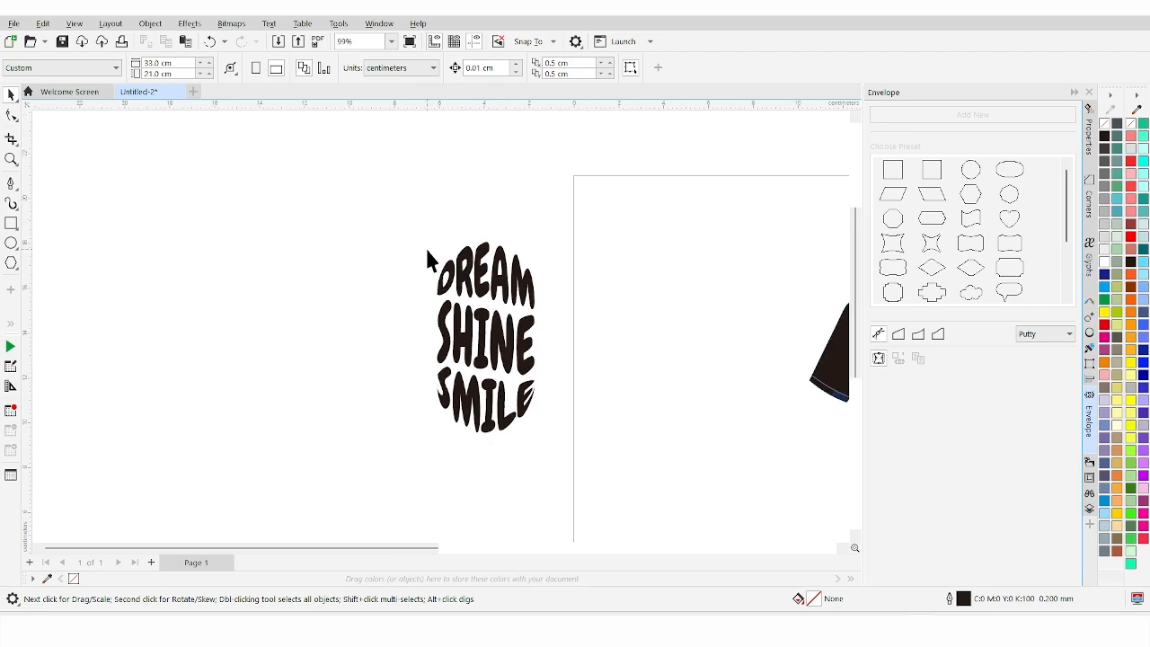
left_click_drag(401, 224, 589, 465)
key("ctrl+g")
scroll(588, 473, "down", 2)
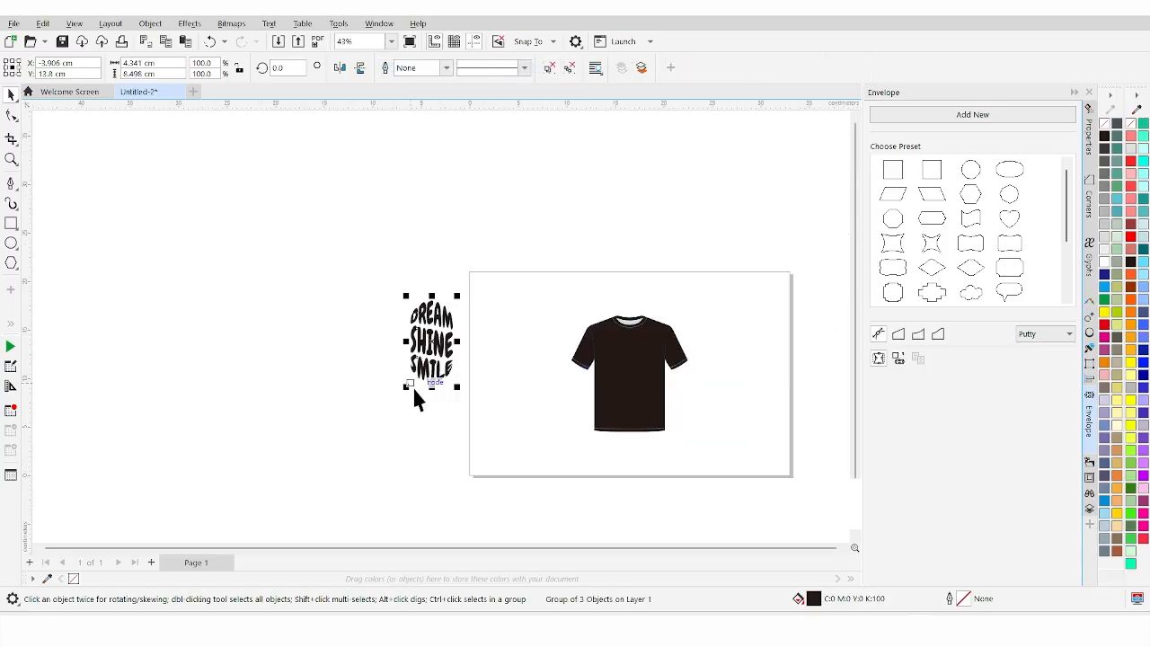
Draw a rectangle about 5.7 cm wide and 9.3 cm high around the grouped lettering
scroll(476, 388, "up", 1)
scroll(477, 388, "up", 1)
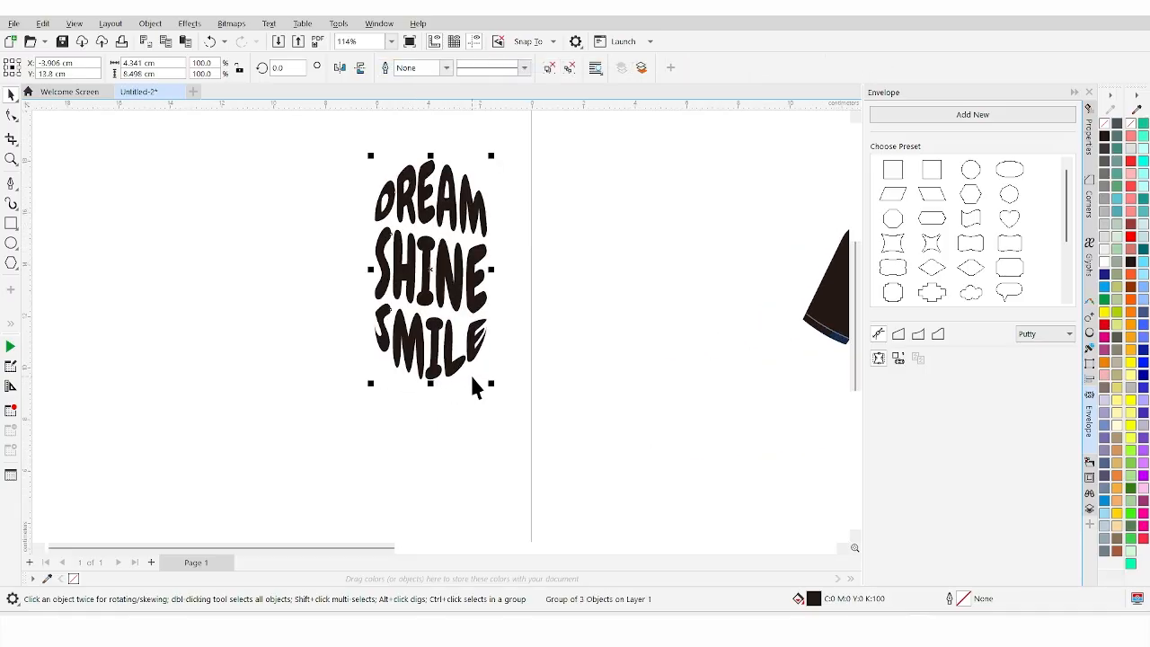
left_click(15, 224)
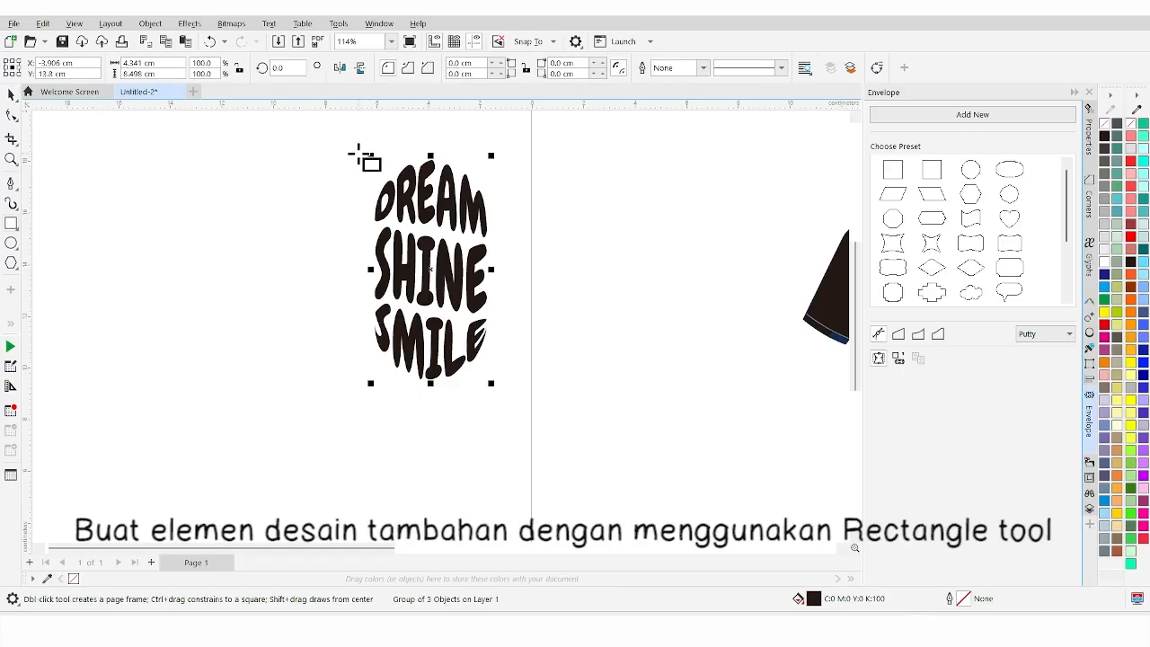
left_click_drag(360, 154, 509, 393)
key("F10")
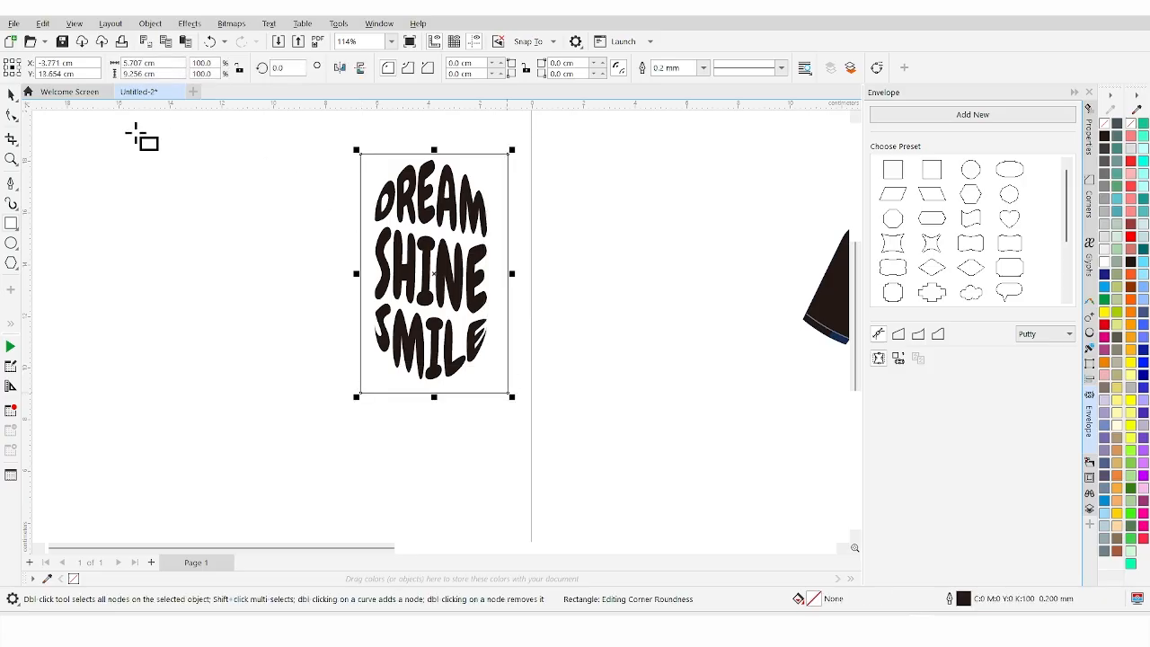
Centre the rectangle horizontally and vertically on the lettering group, selecting both through the object list
left_click(12, 95)
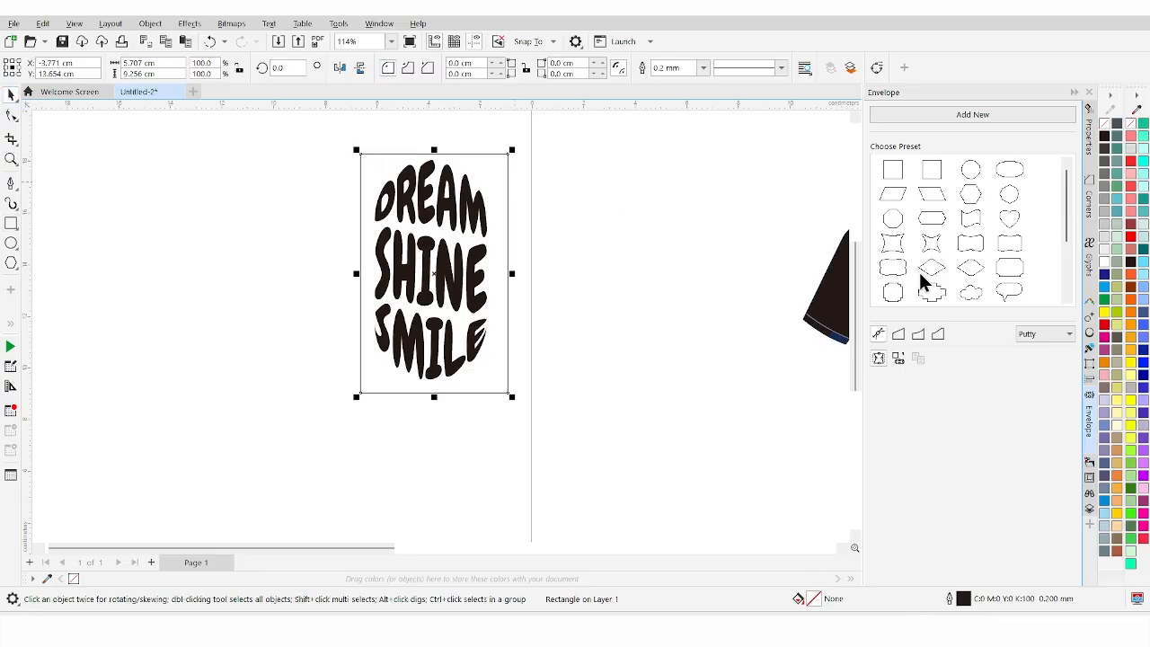
left_click(1092, 510)
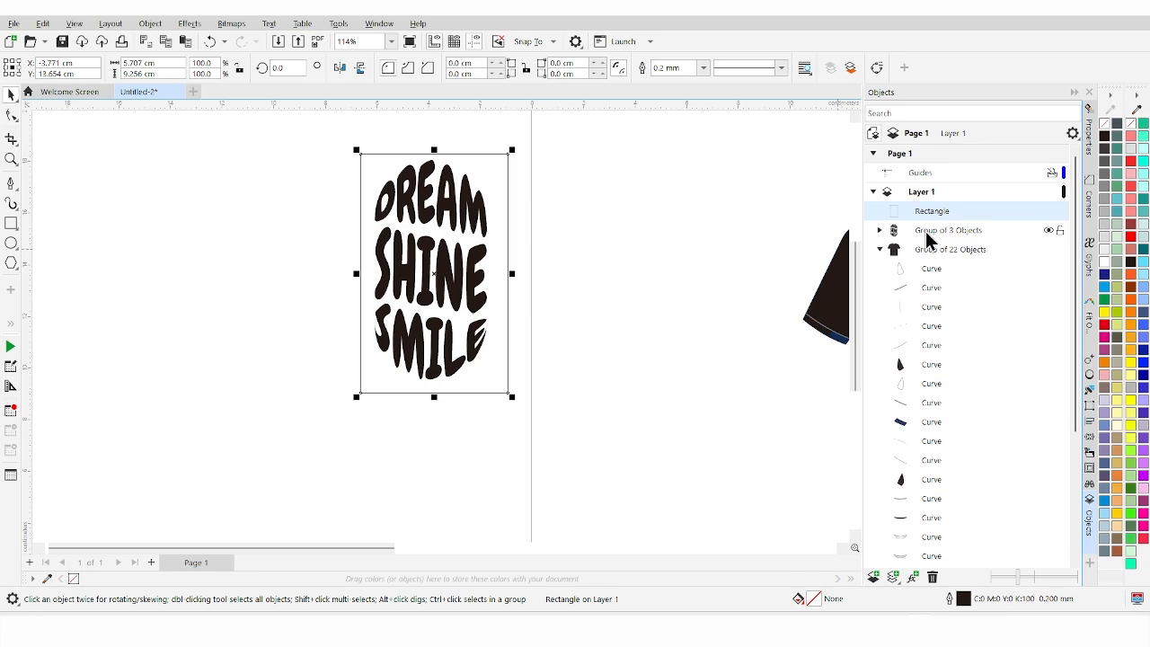
left_click(880, 249)
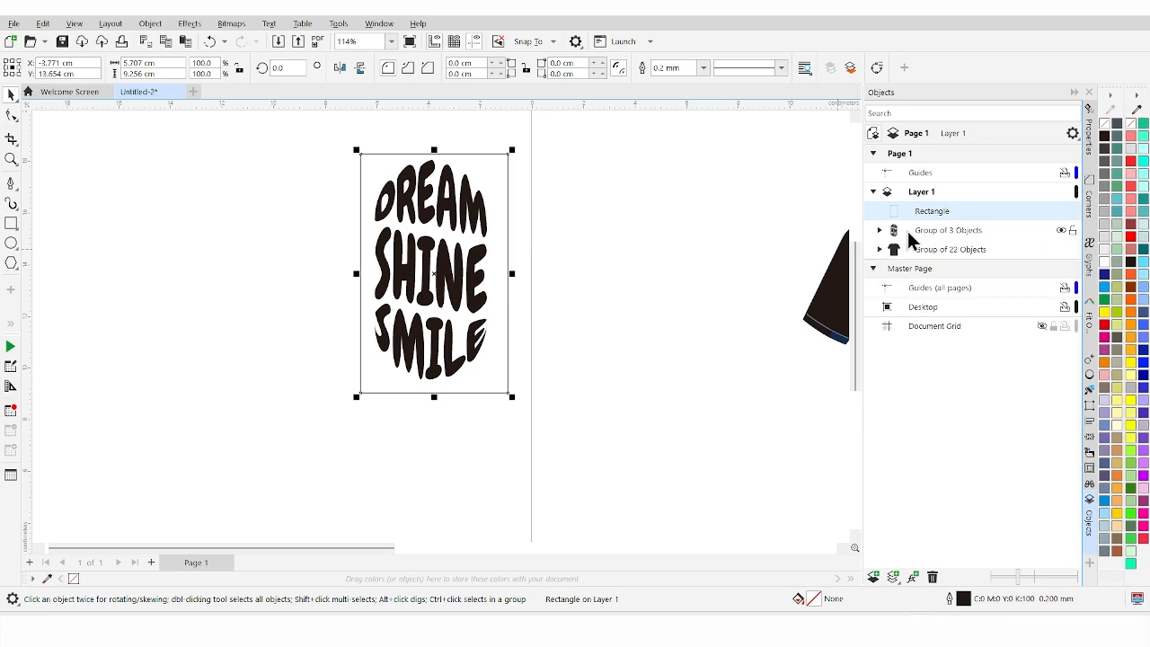
left_click(909, 231, "shift")
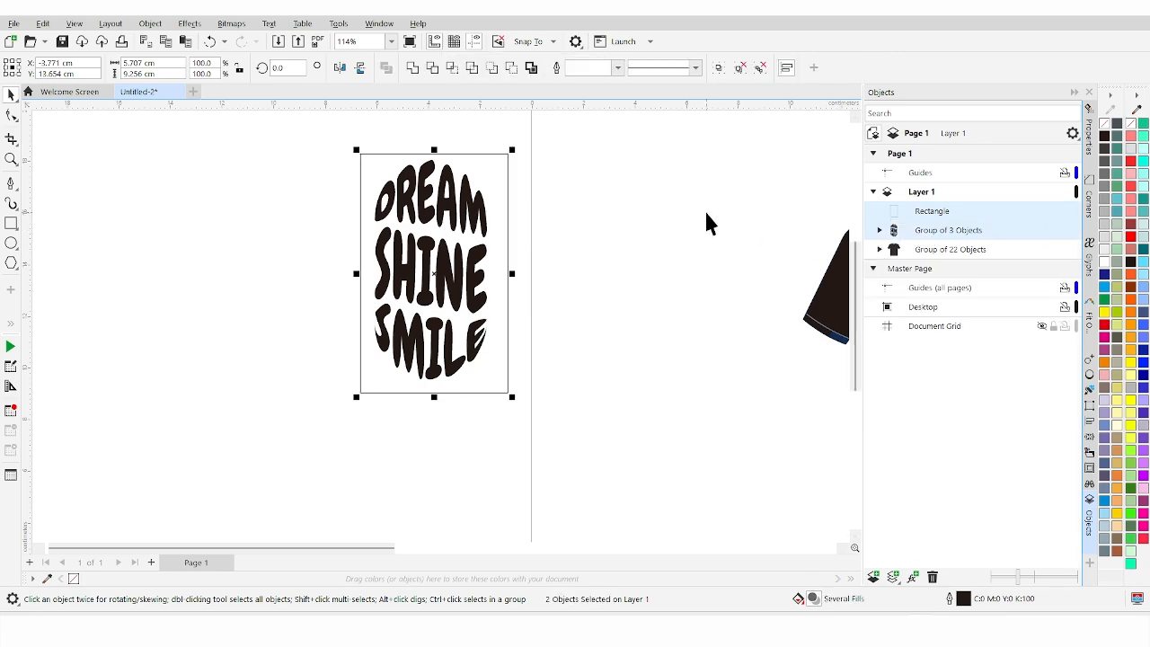
key("Left")
key("Up")
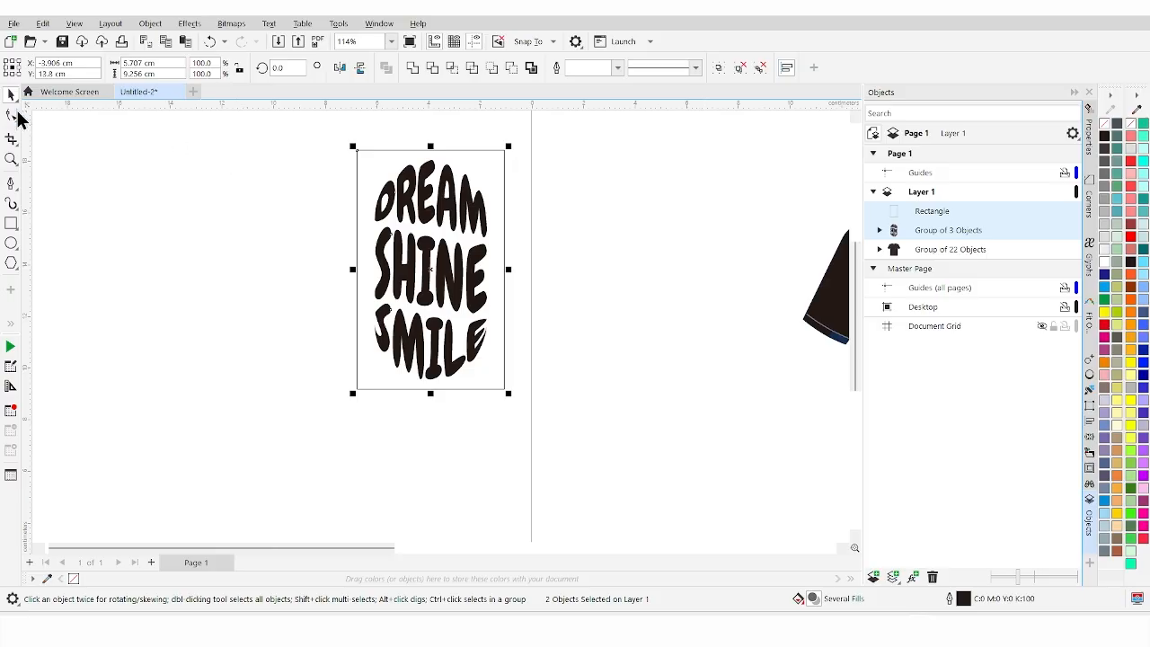
left_click(83, 180)
Round all four rectangle corners fully, to a radius of about 2.85 cm, forming a capsule around the lettering
left_click(11, 115)
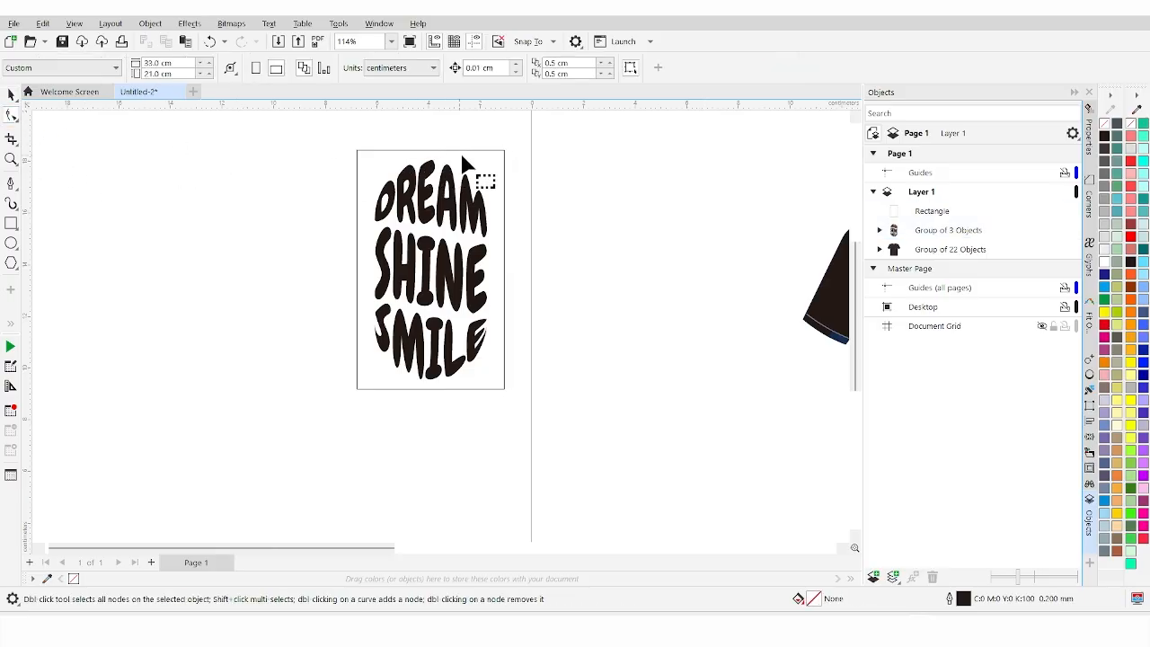
left_click(505, 153)
left_click_drag(505, 154, 508, 237)
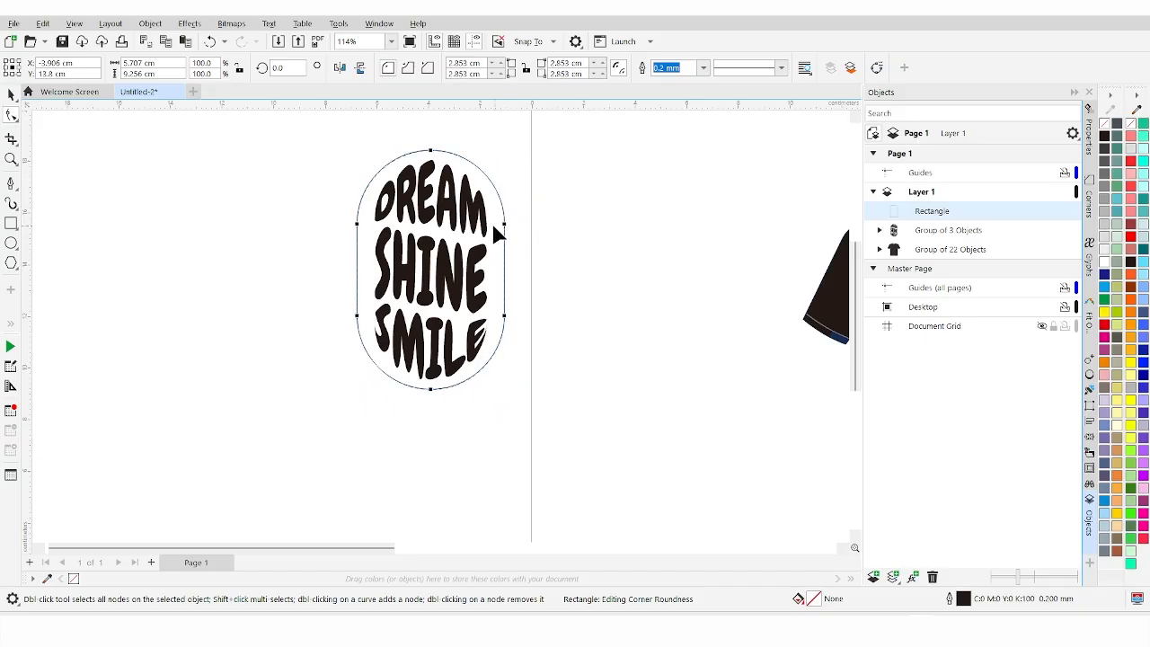
Enlarge the capsule from its centre to about 6.1 cm wide and 9.9 cm high
left_click(11, 96)
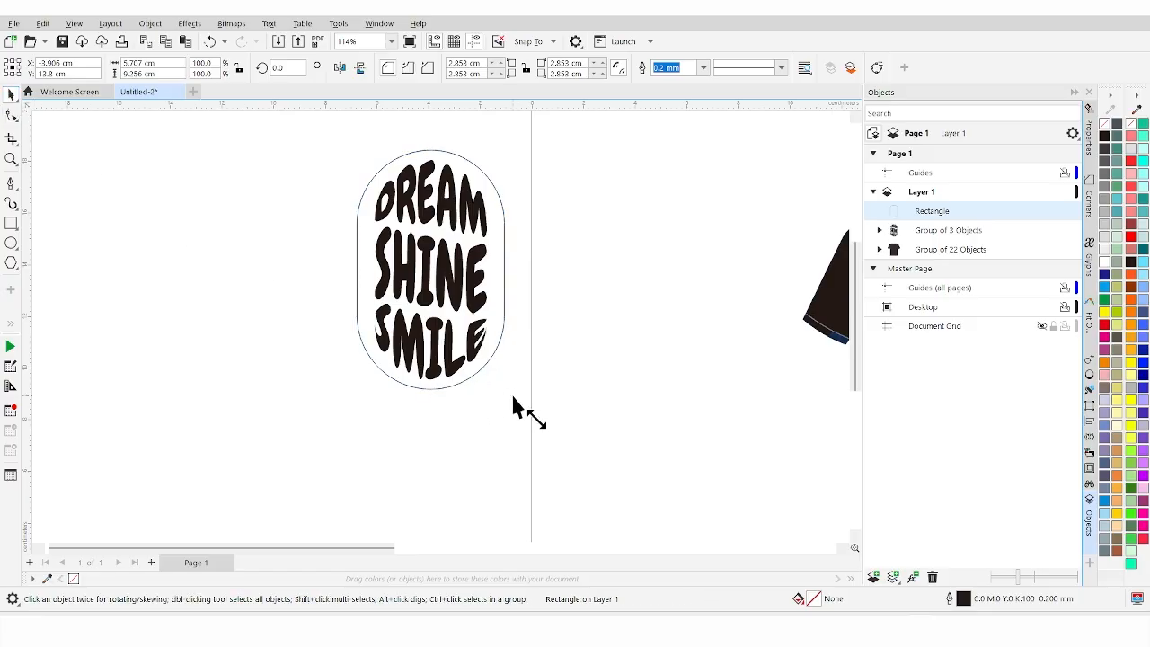
left_click_drag(514, 397, 521, 406)
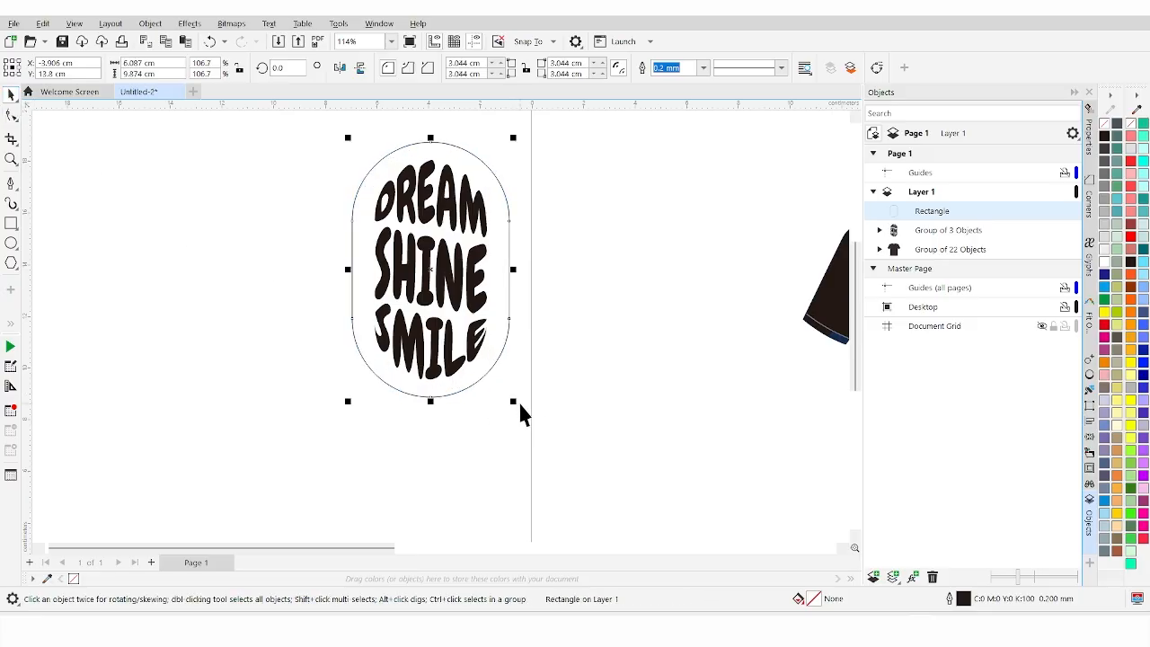
left_click(475, 402)
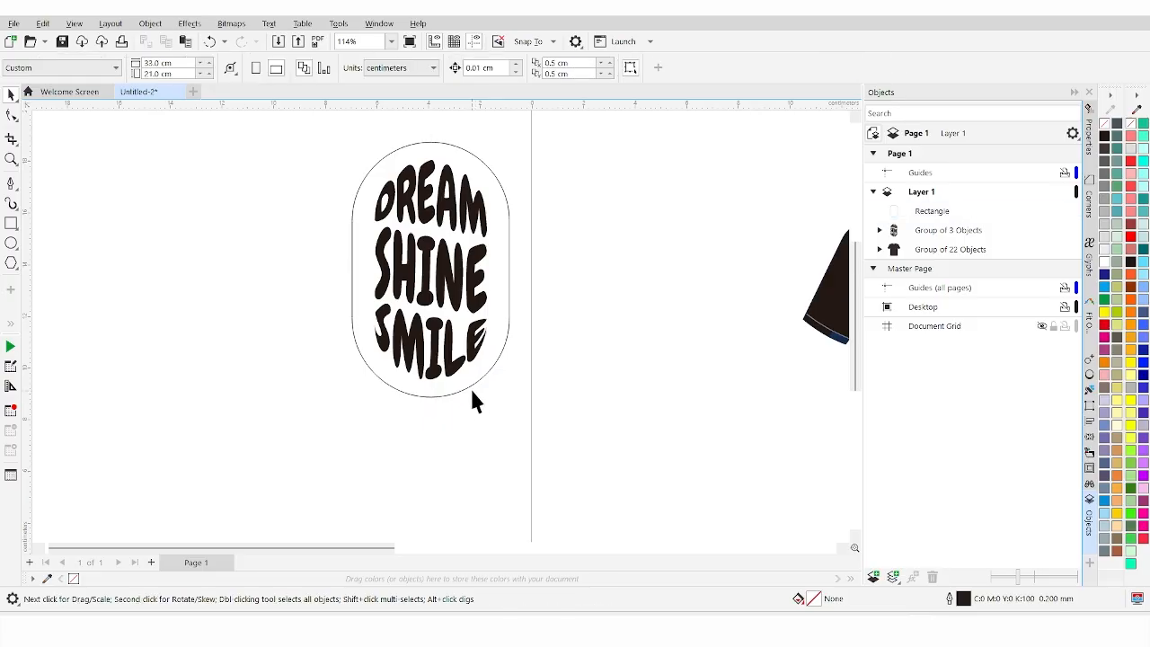
Convert the capsule around the lettering to curves for node editing
left_click(12, 115)
left_click(406, 157)
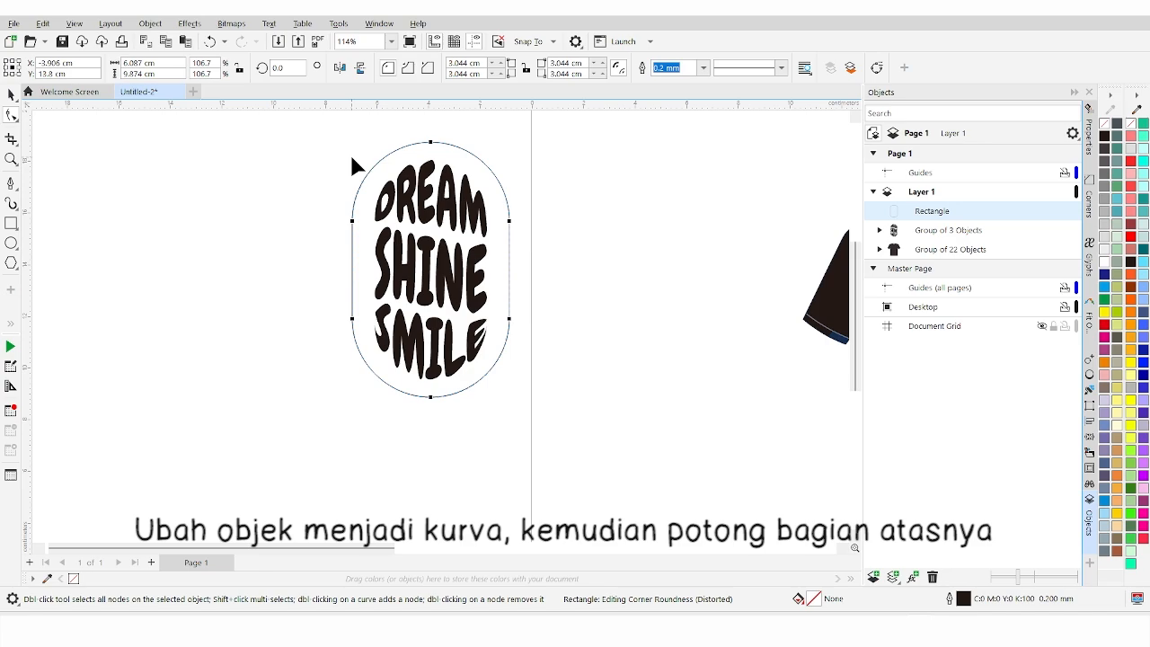
key("ctrl+q")
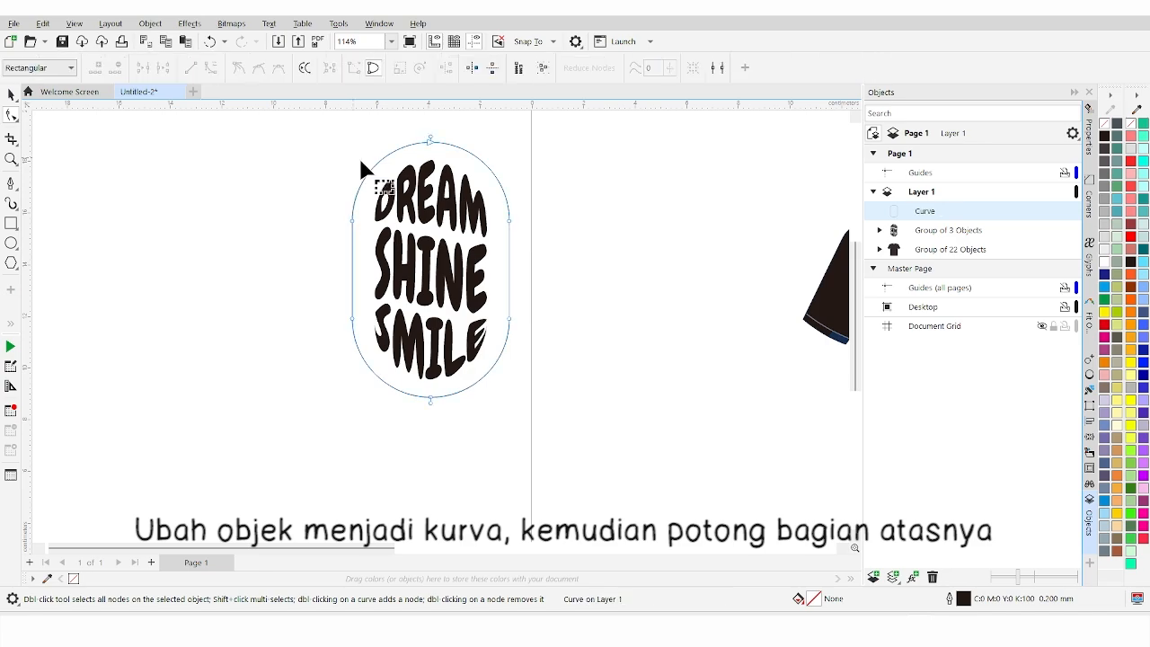
Break the capsule curve at its upper-left side node and remove both upper arcs, leaving an open U shape
scroll(376, 176, "up", 2)
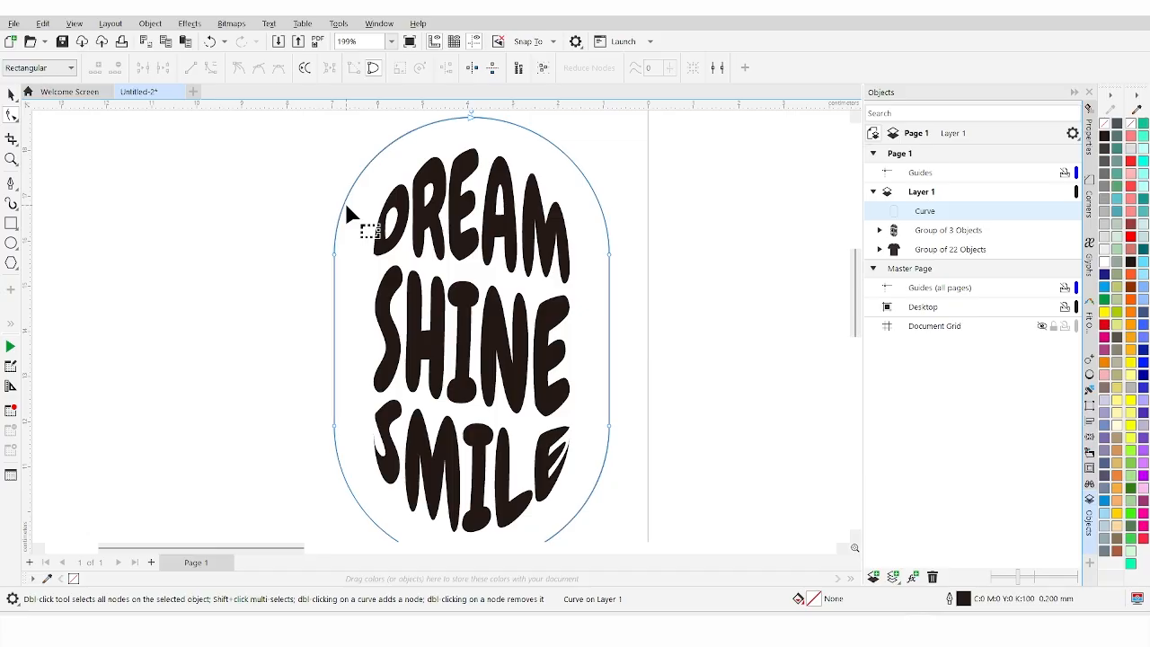
left_click(335, 256)
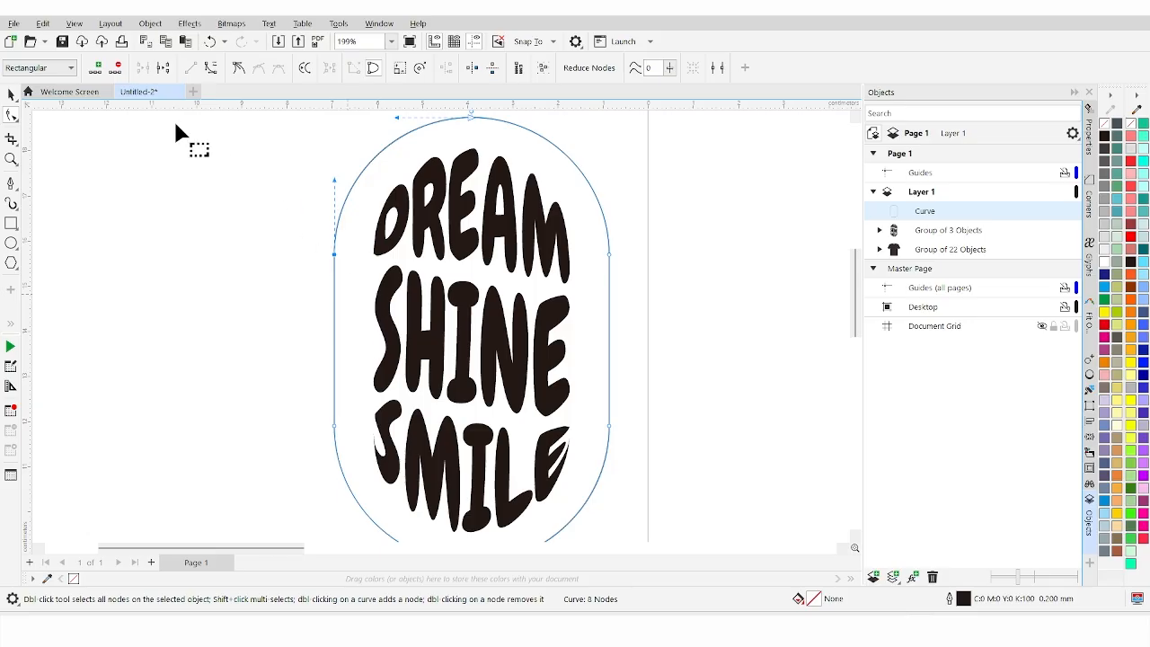
left_click(162, 70)
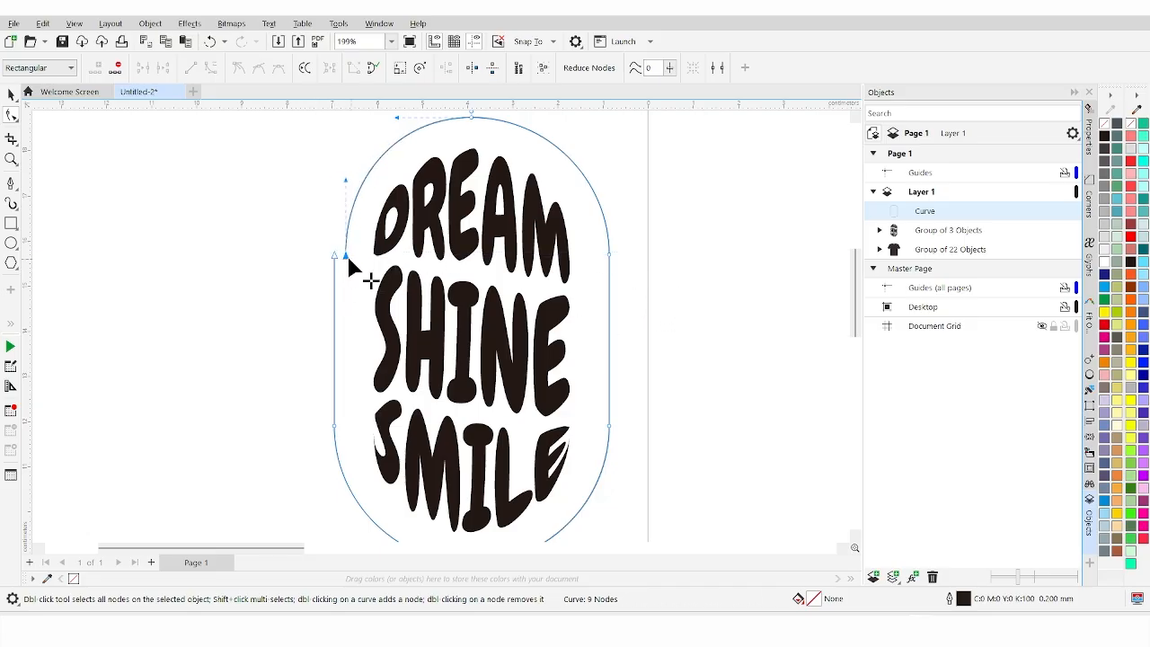
key("Delete")
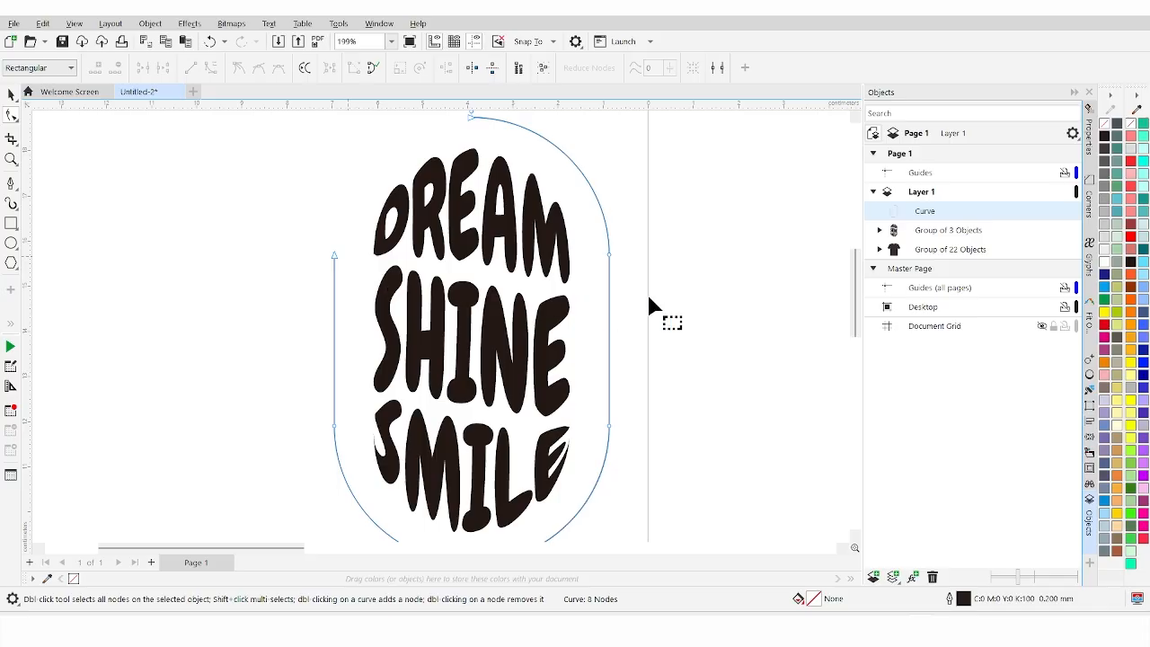
left_click(610, 255)
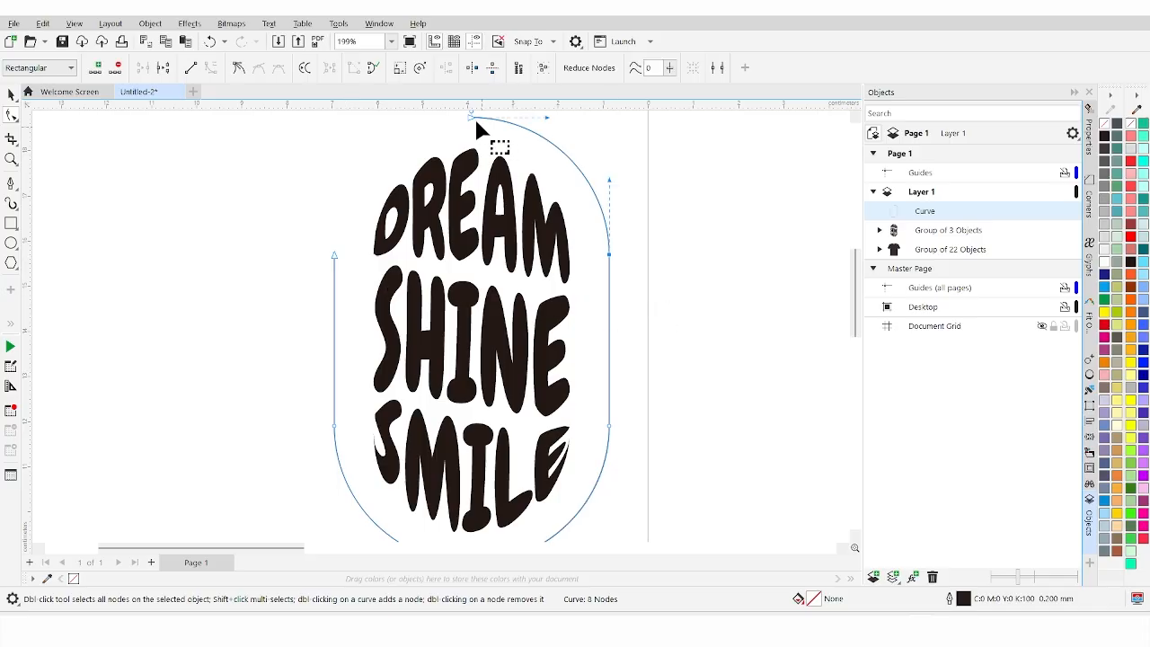
left_click(469, 118)
key("Delete")
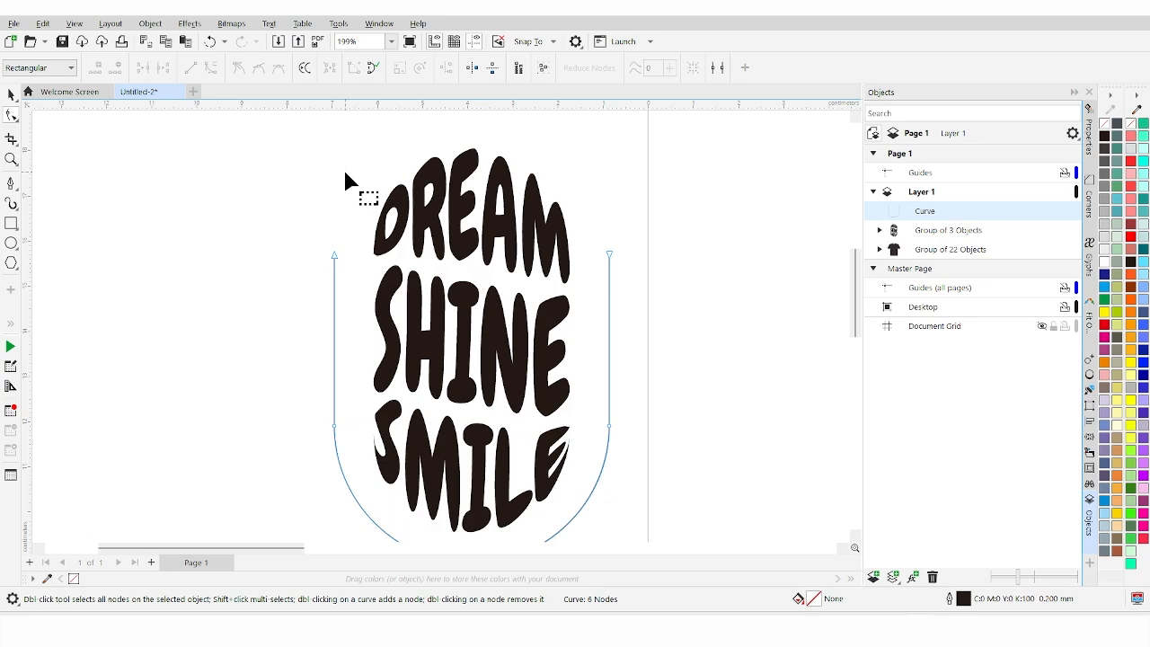
Set the U-shaped curve's outline width to 1.0 mm
left_click(11, 94)
scroll(339, 246, "down", 1)
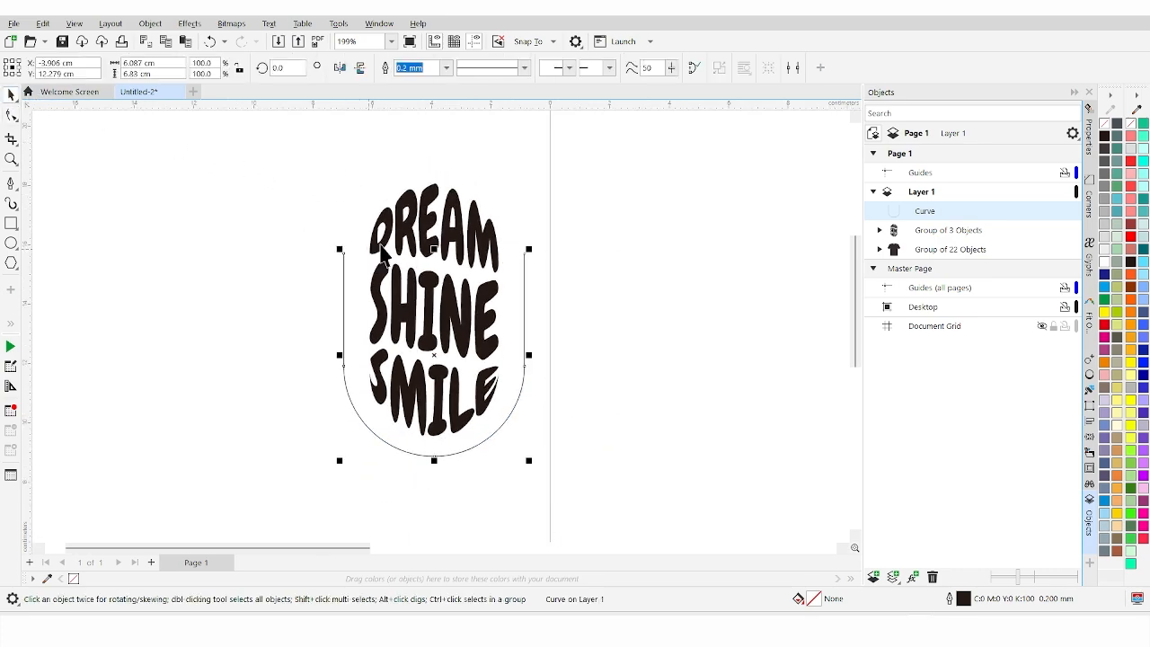
left_click(446, 67)
left_click(450, 163)
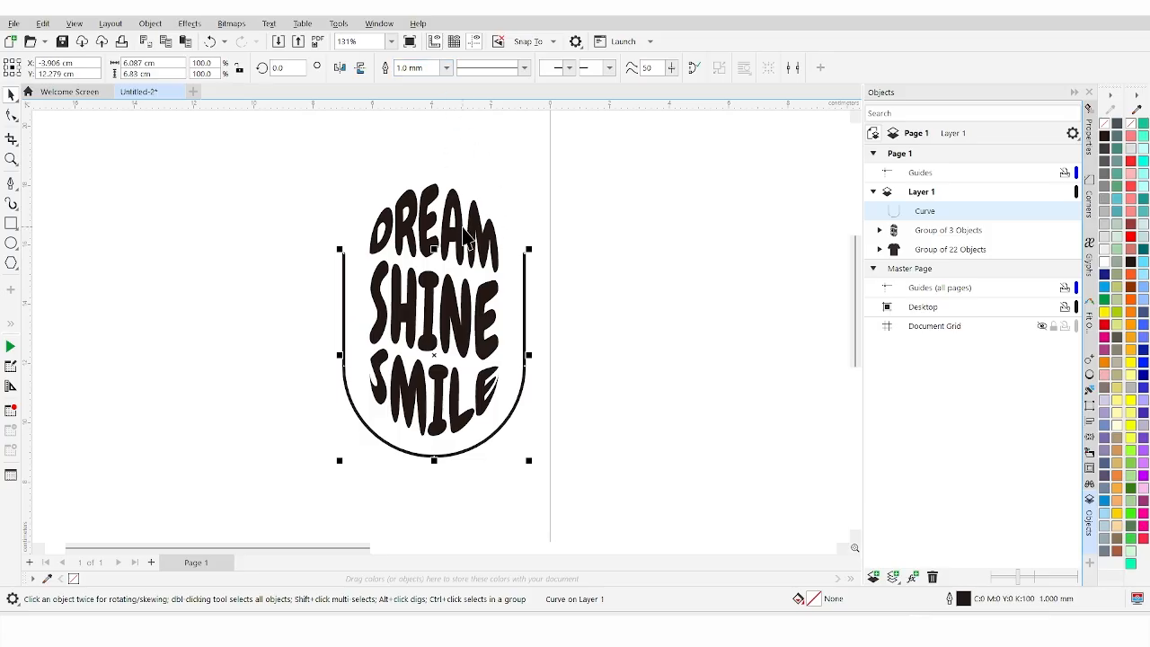
Draw a straight vertical line about 2.2 cm long with the Pen tool, centred just below the U-shaped curve
scroll(472, 288, "down", 2)
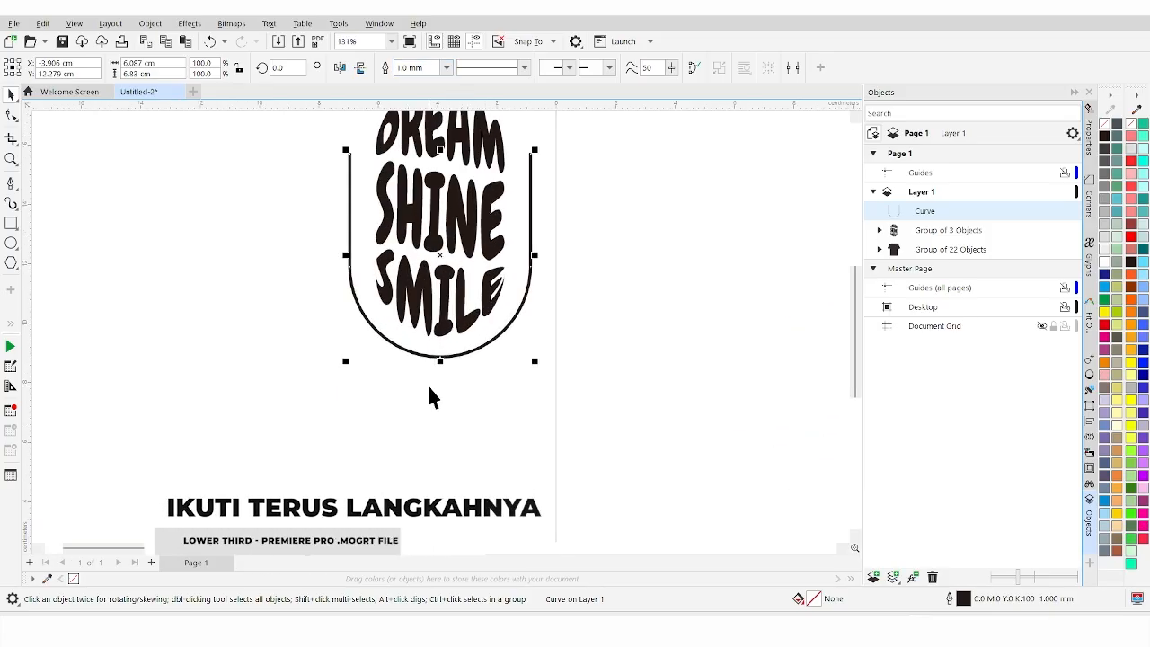
left_click(12, 184)
scroll(447, 373, "up", 3)
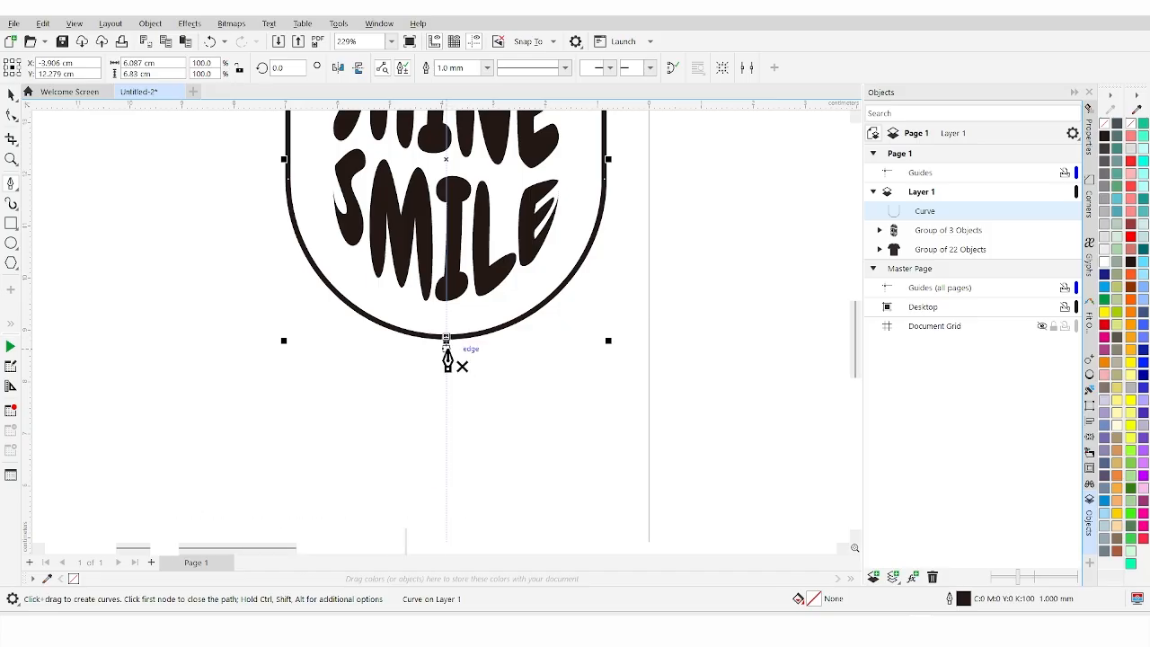
left_click(446, 350)
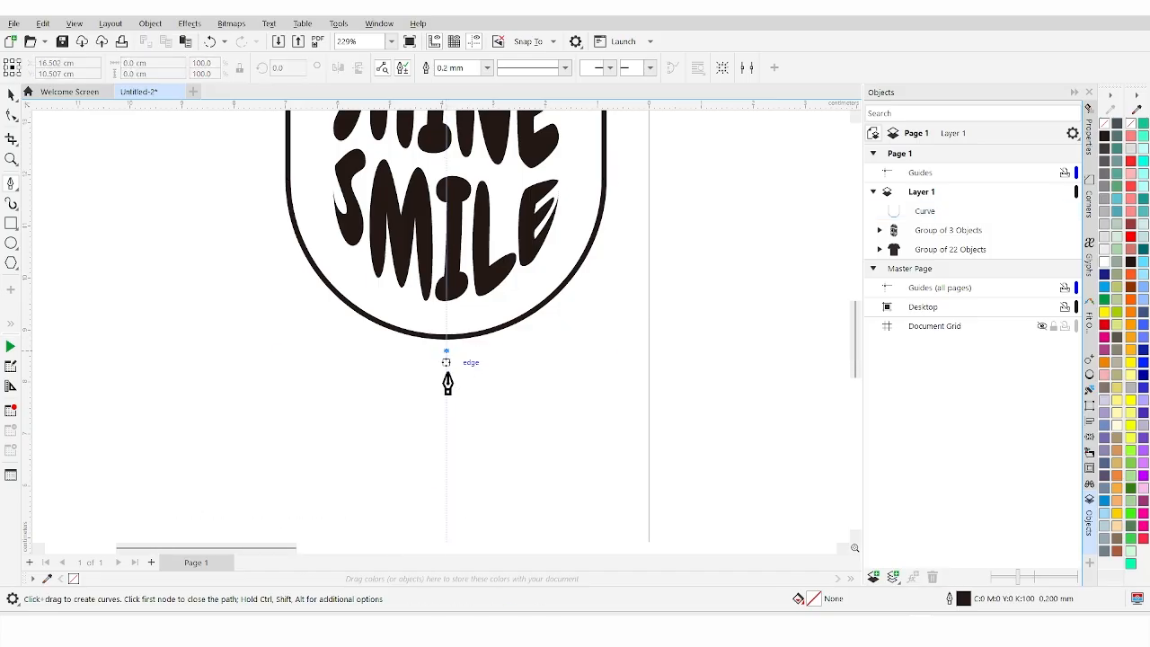
double_click(447, 464)
scroll(448, 461, "down", 3)
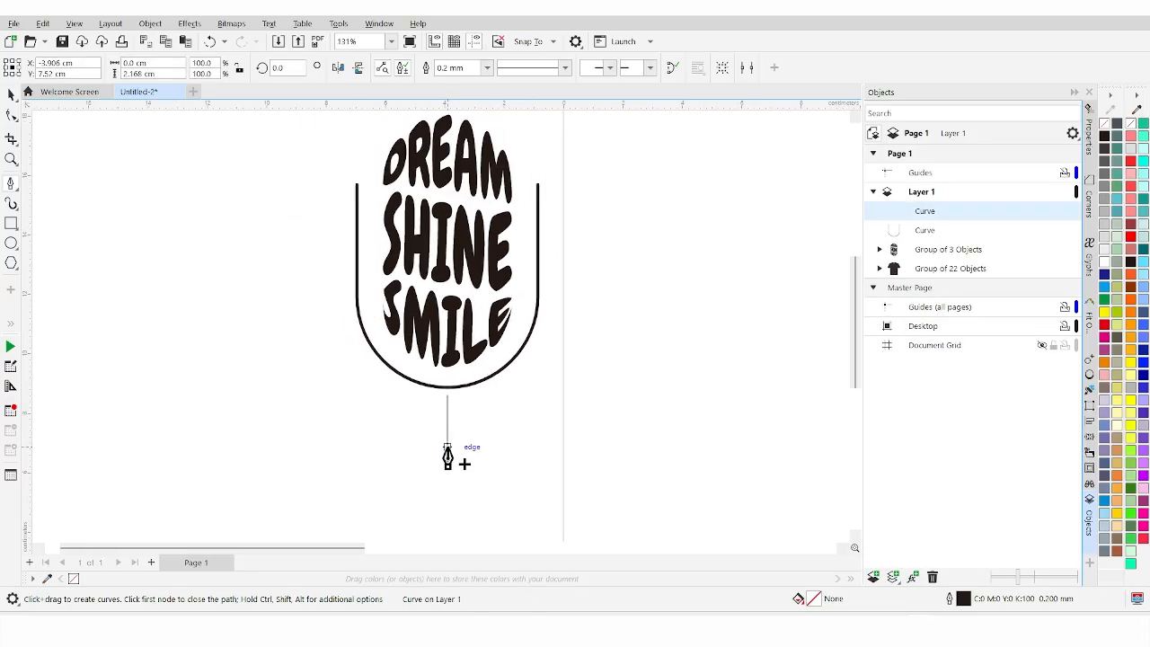
key("Escape")
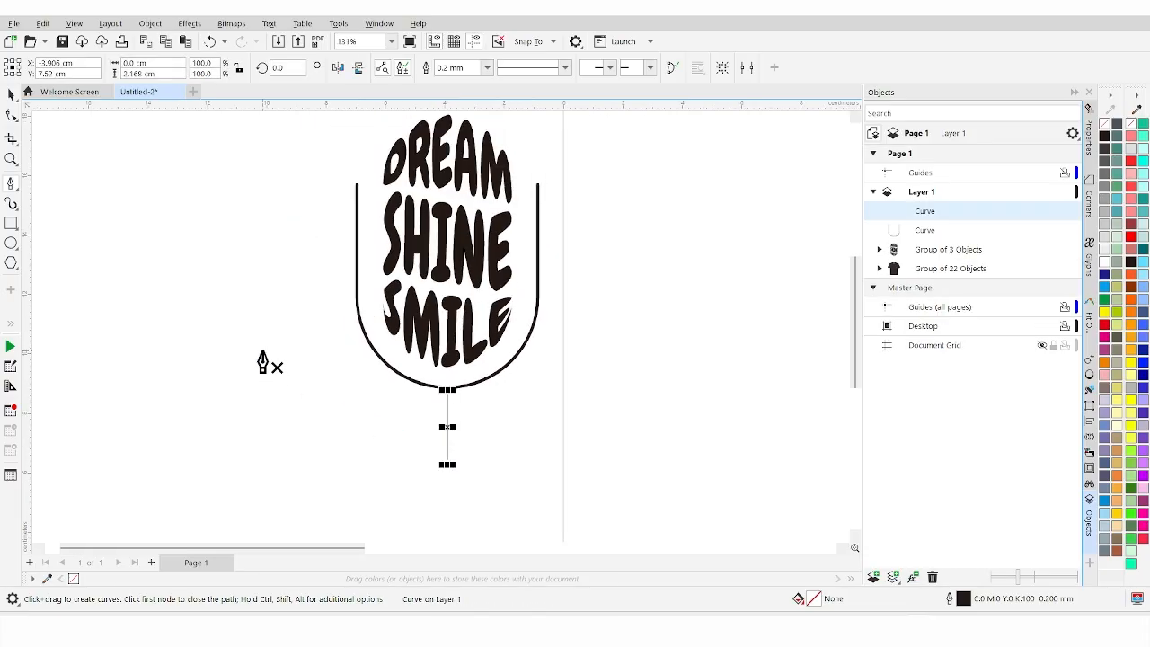
Draw a flat ellipse about 3.5 cm wide and 1.4 cm high at the lower end of the vertical line
left_click(11, 246)
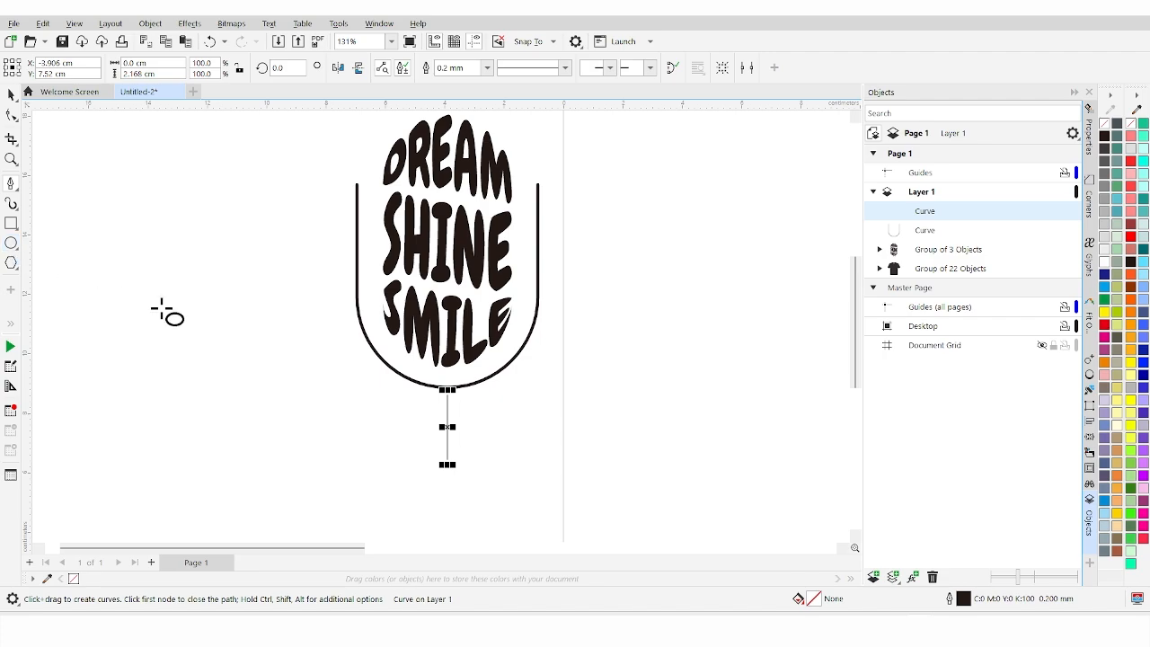
scroll(218, 278, "down", 2)
scroll(282, 404, "up", 3)
scroll(398, 428, "up", 1)
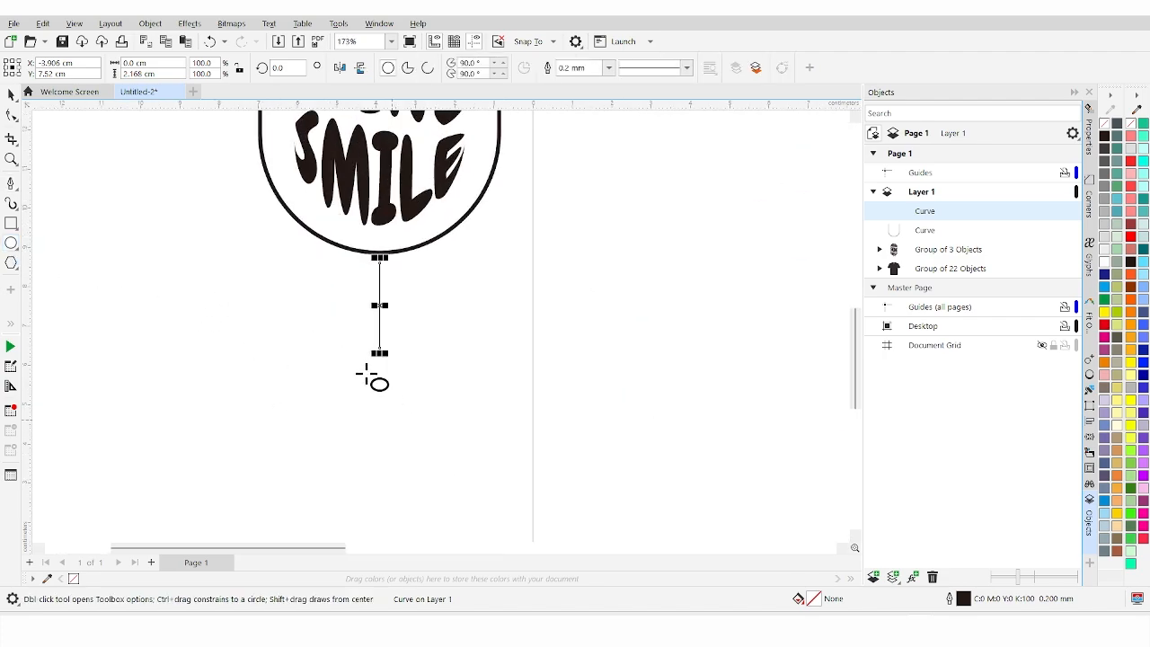
left_click_drag(358, 360, 488, 409)
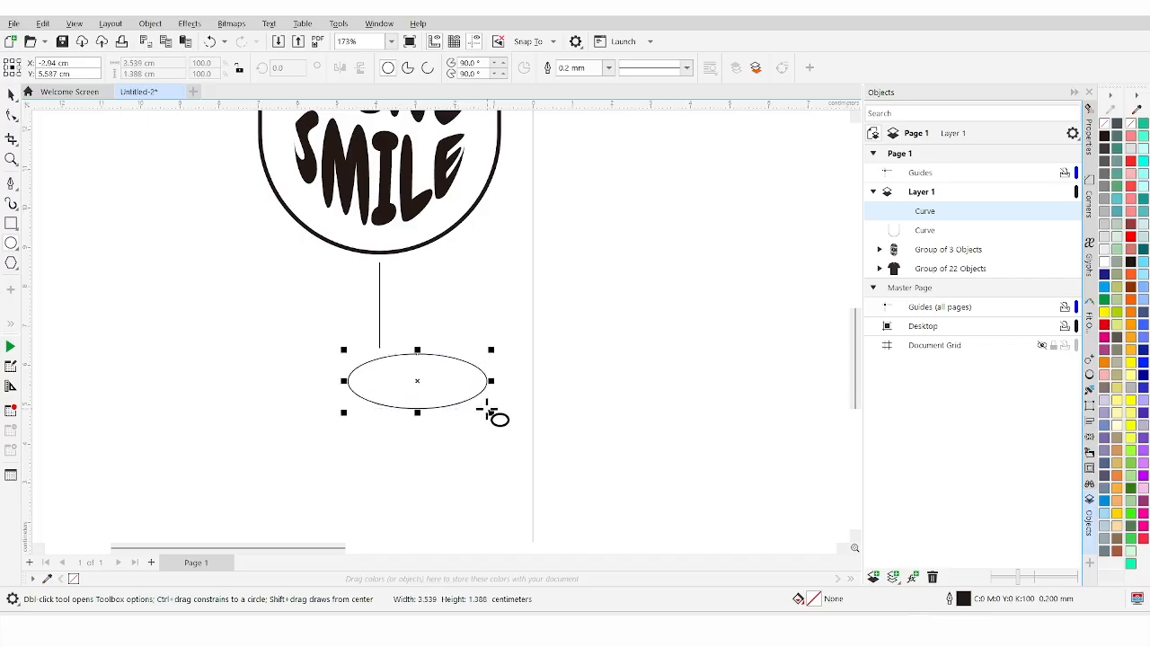
Move the ellipse up over the line's lower end and centre it horizontally on the vertical line
left_click(12, 95)
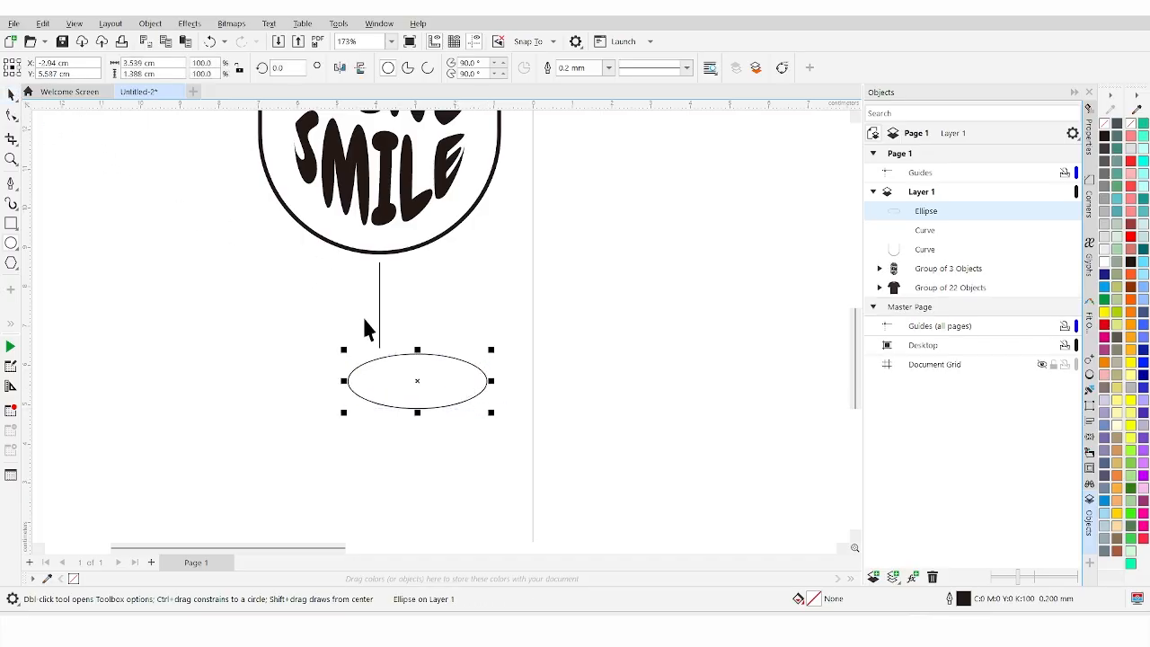
left_click_drag(396, 373, 375, 362)
left_click(380, 324, "shift")
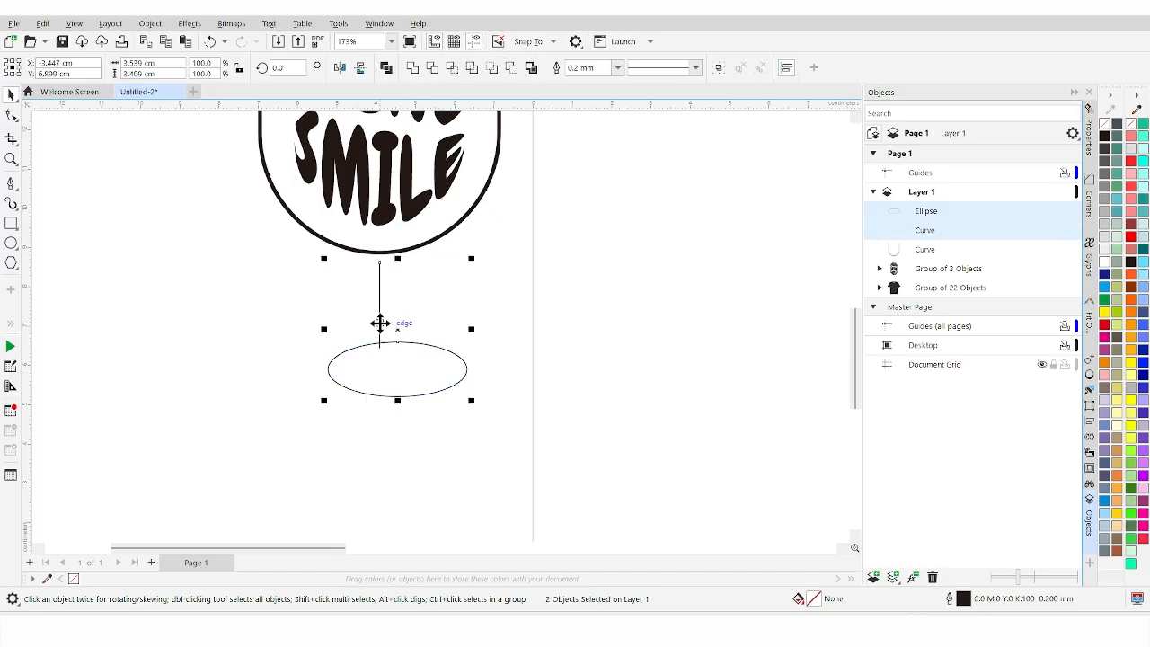
left_click(478, 368)
scroll(429, 393, "down", 2)
scroll(429, 392, "up", 5)
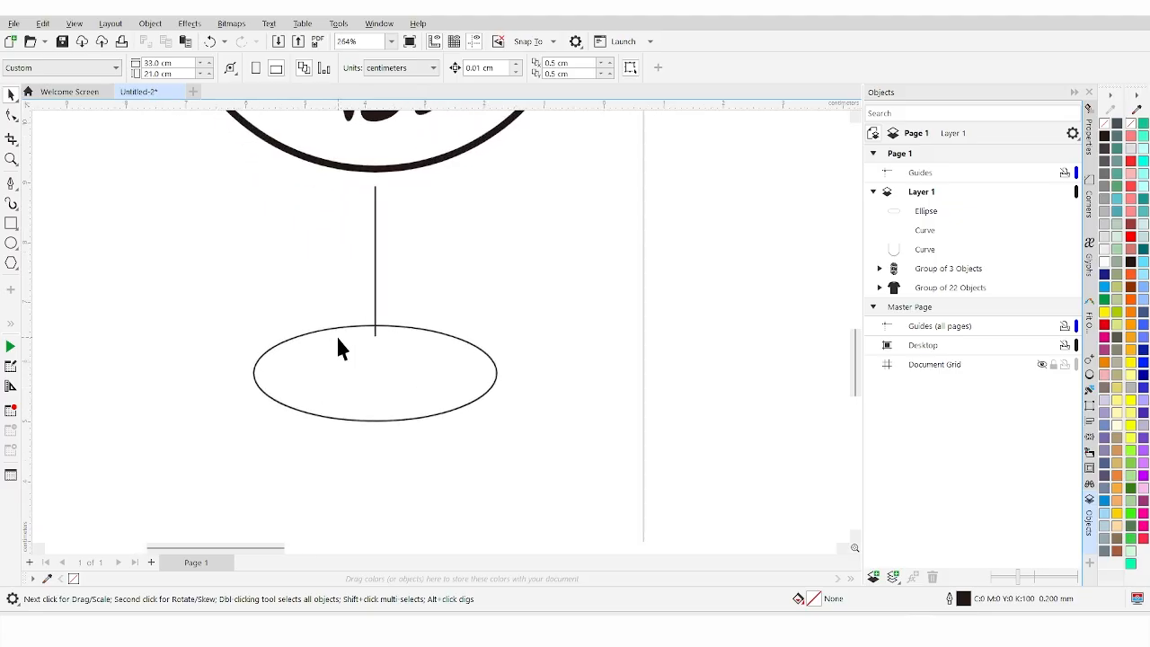
Move the vertical line down so its end sits inside the ellipse, and centre-align the two horizontally
left_click(378, 362)
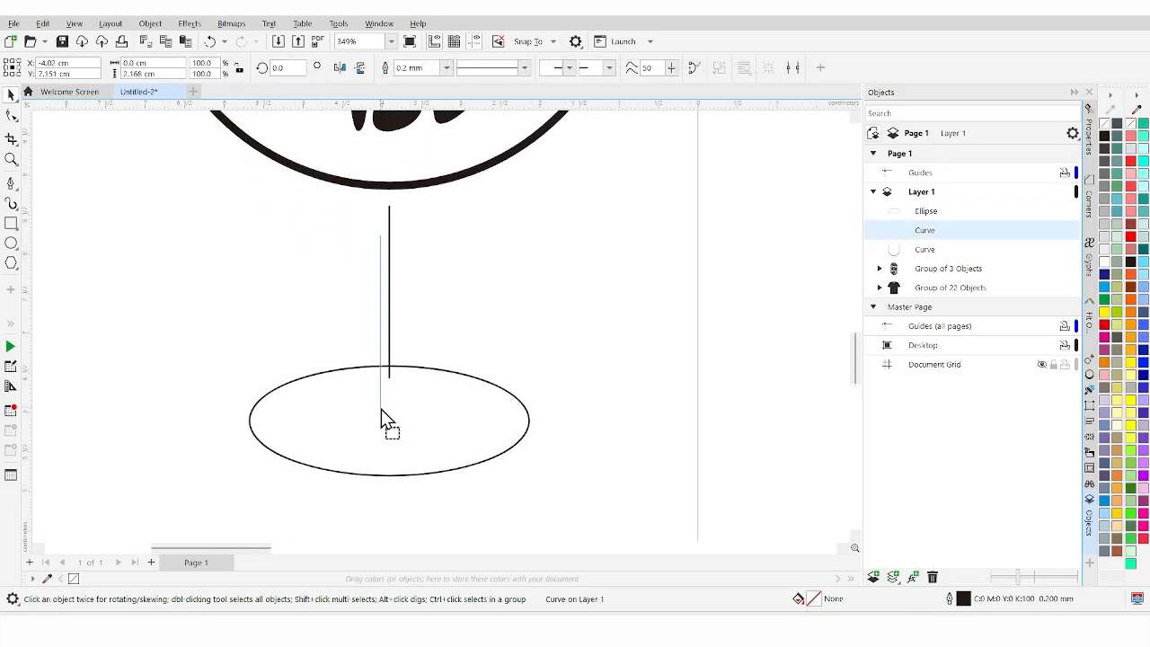
left_click_drag(381, 409, 396, 409)
left_click(402, 409, "shift")
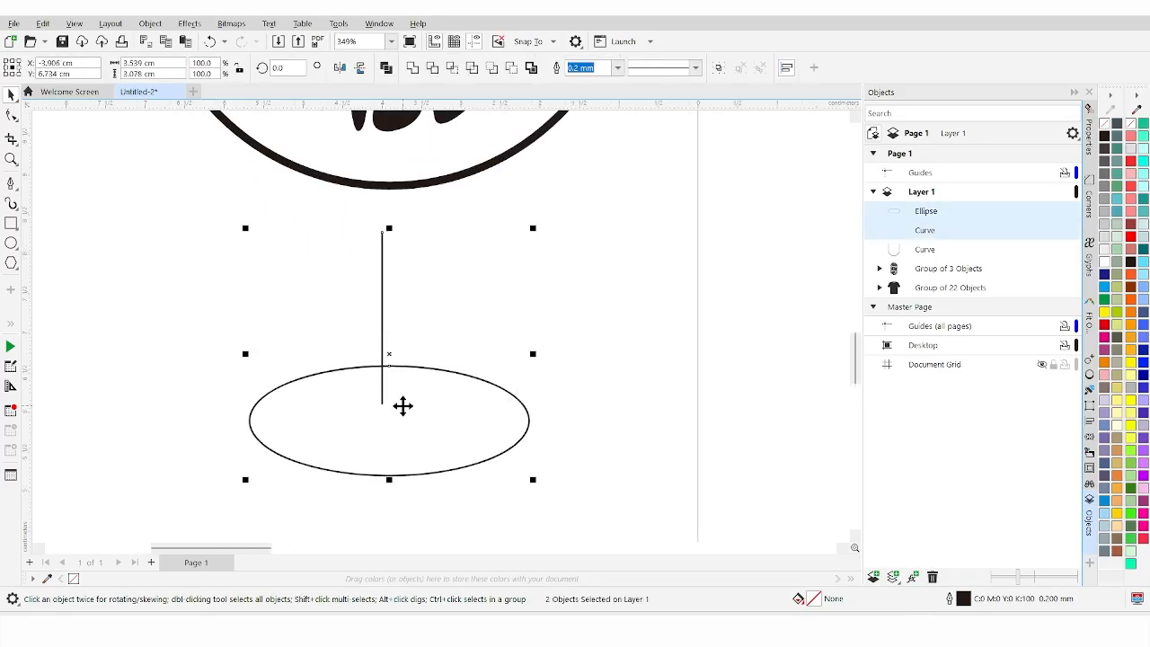
key("c")
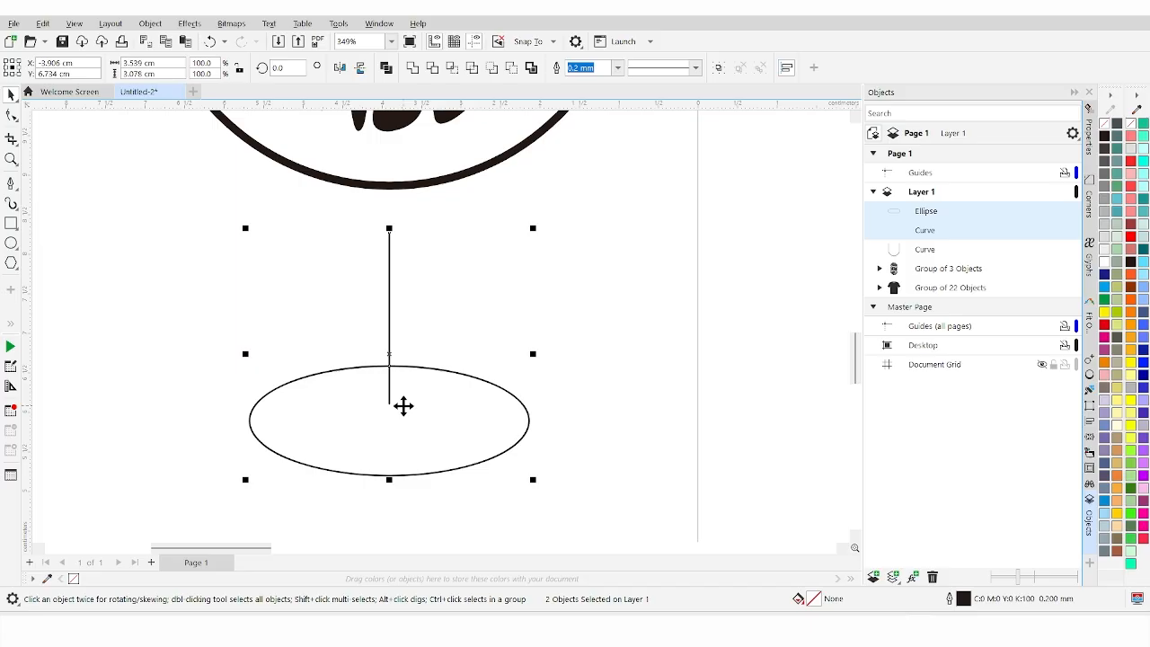
left_click(428, 308)
Set the vertical line's outline width to 2.0 mm
left_click(390, 313)
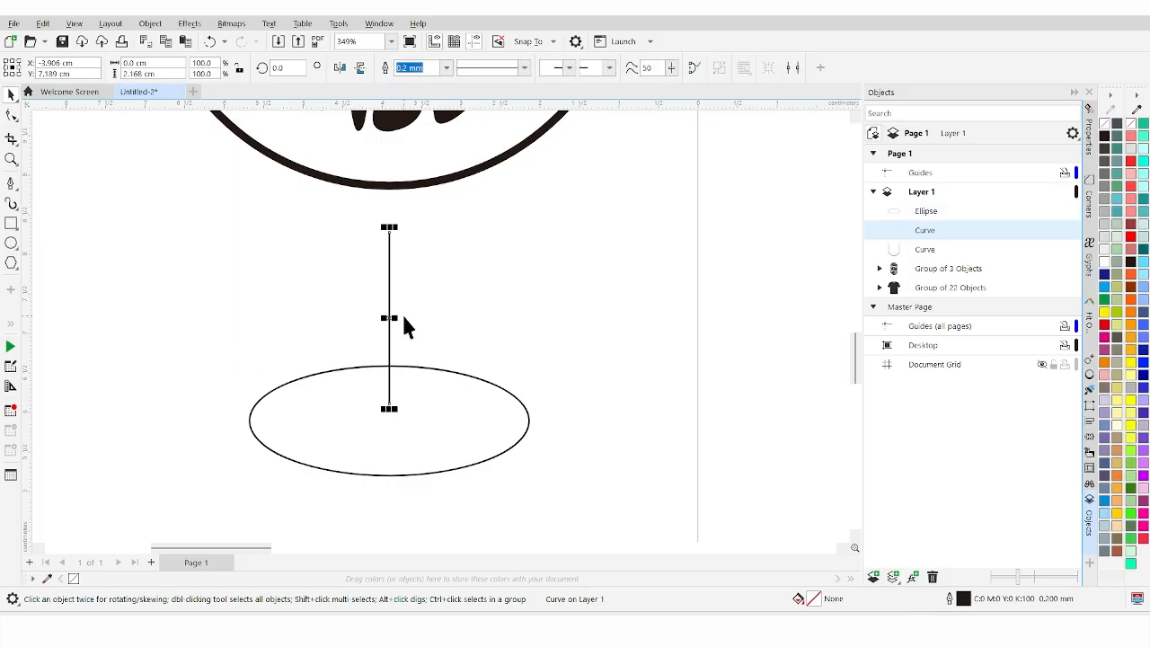
left_click(449, 67)
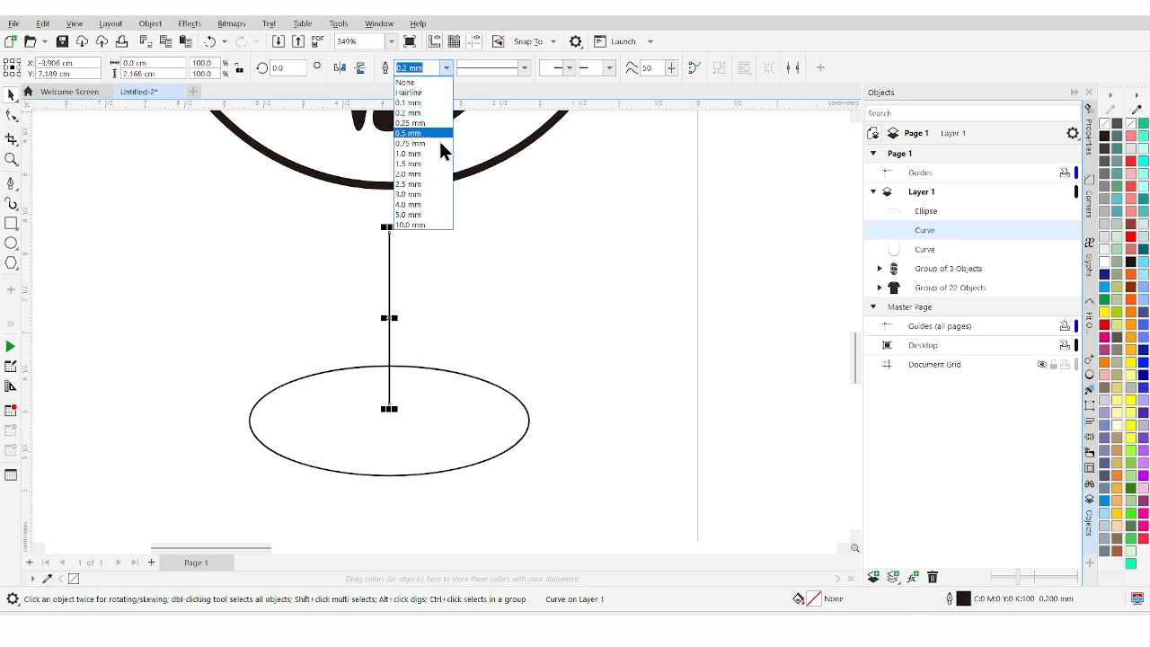
left_click(438, 177)
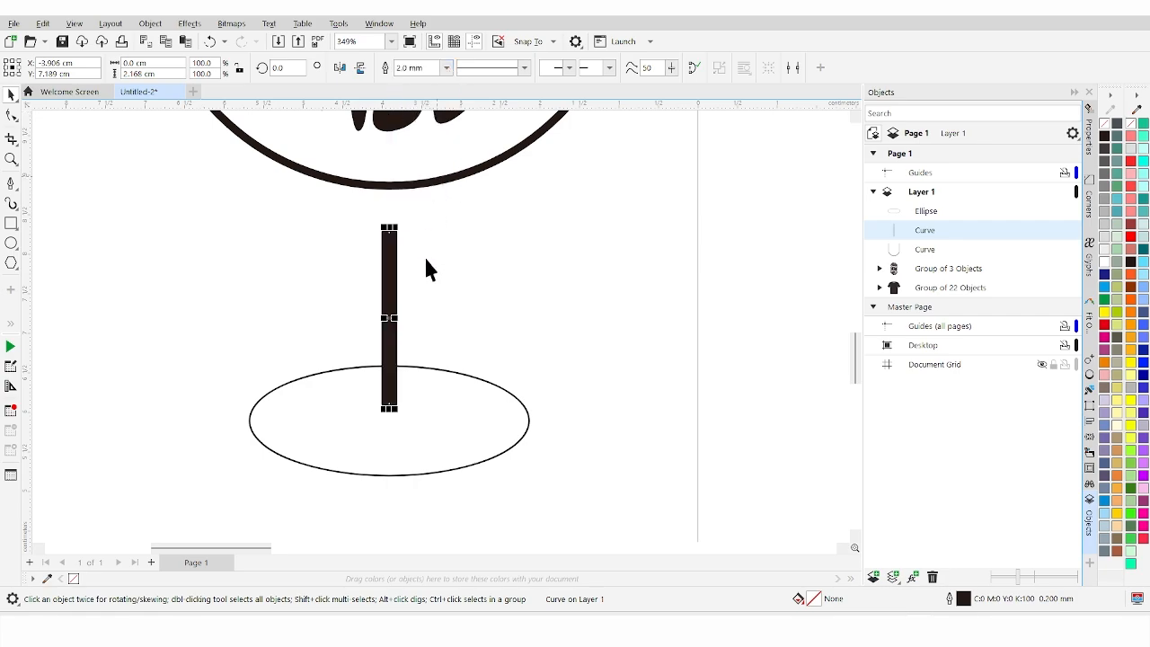
Group the vertical line with the ellipse and move the group up until the line meets the bottom of the U-shaped curve
left_click(433, 396, "shift")
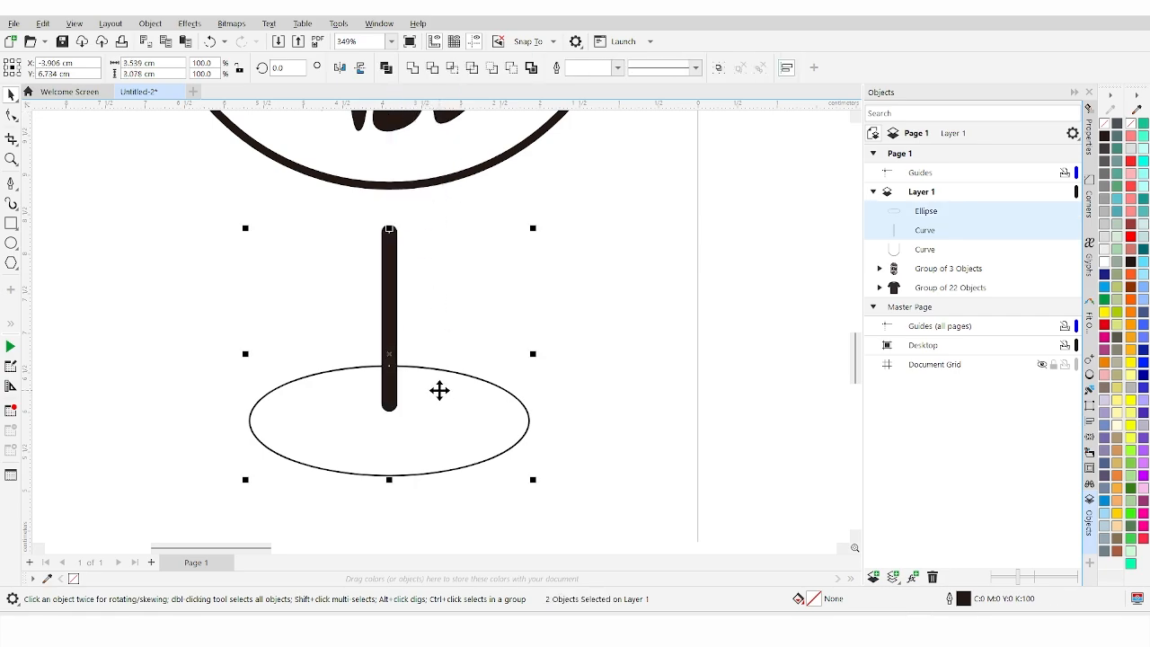
left_click(717, 74)
scroll(449, 341, "down", 2)
scroll(423, 288, "up", 3)
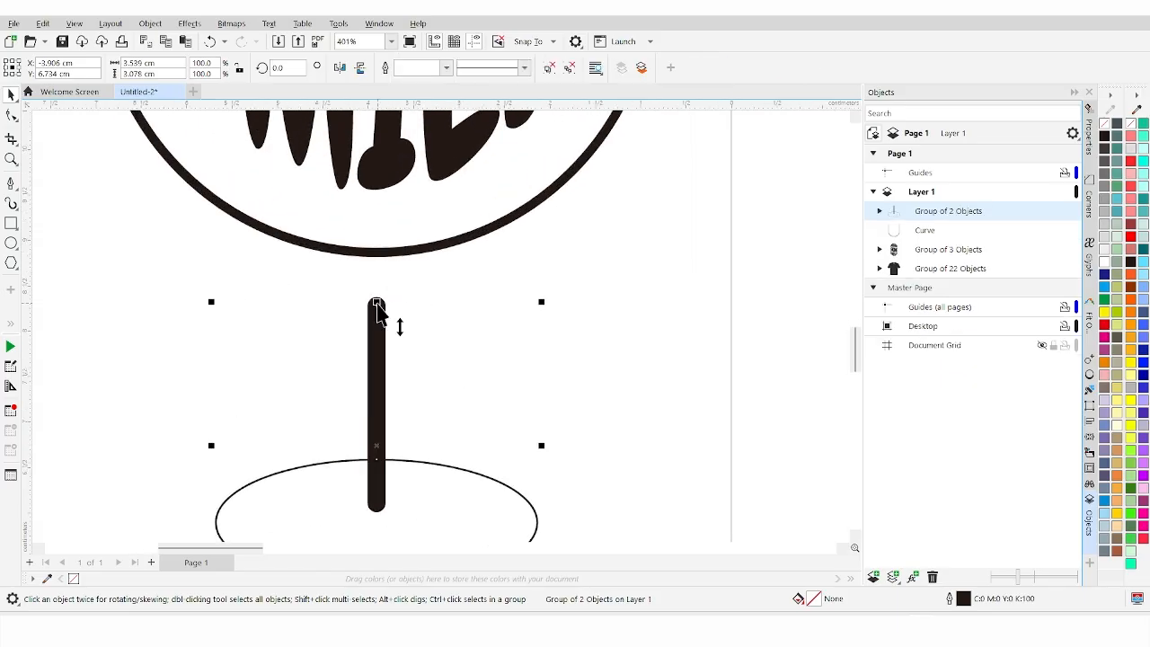
left_click_drag(377, 303, 379, 256)
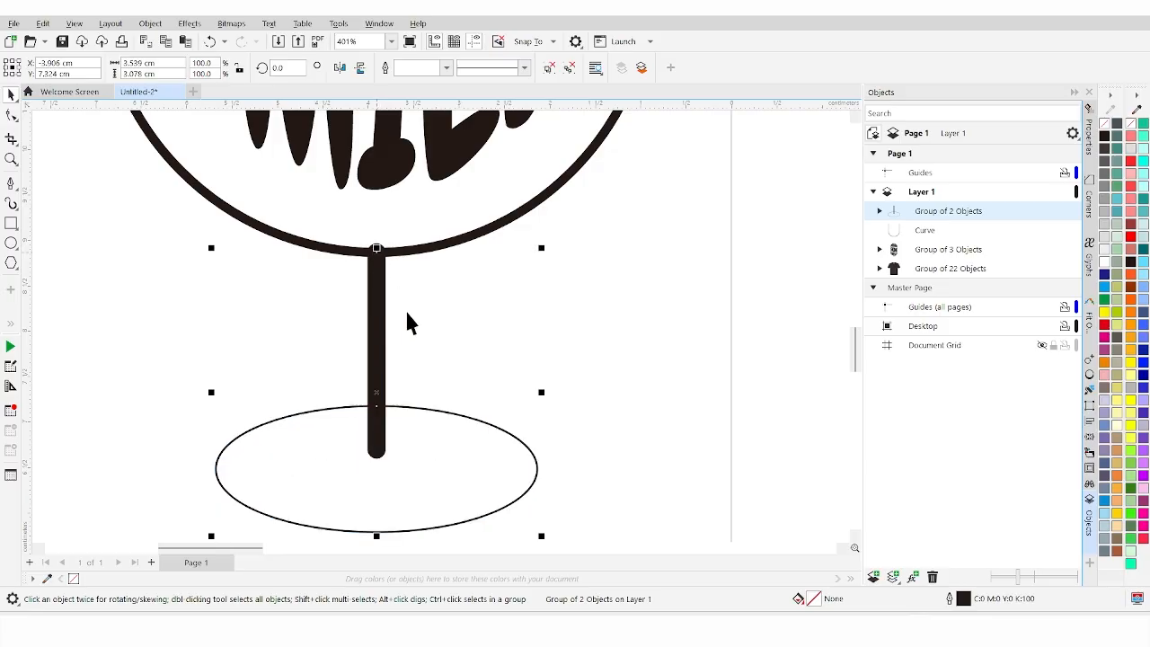
scroll(409, 323, "down", 5)
left_click(470, 277, "shift")
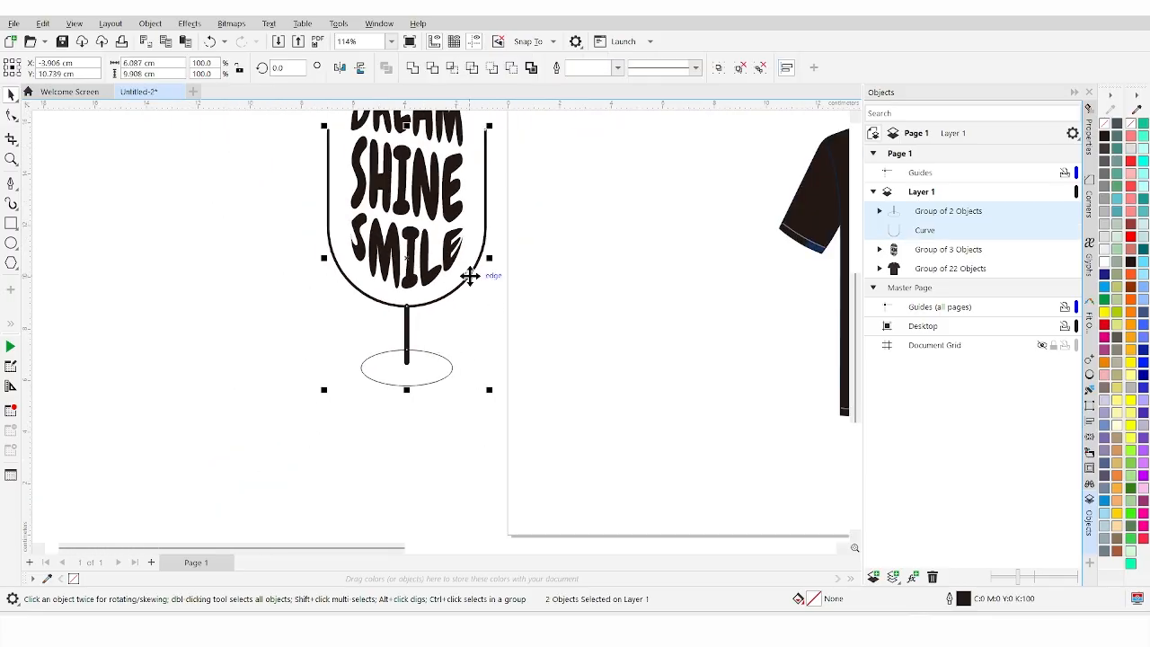
left_click(433, 334)
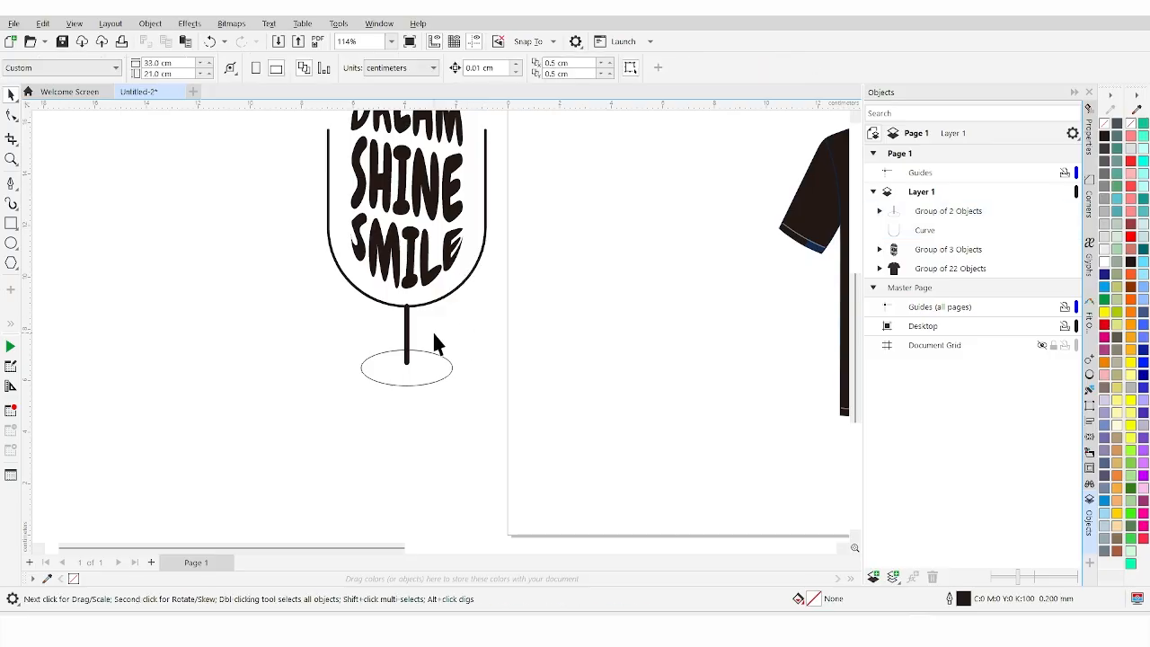
Ungroup the line and ellipse, and enlarge the ellipse slightly about its centre
scroll(400, 346, "up", 4)
scroll(409, 409, "down", 3)
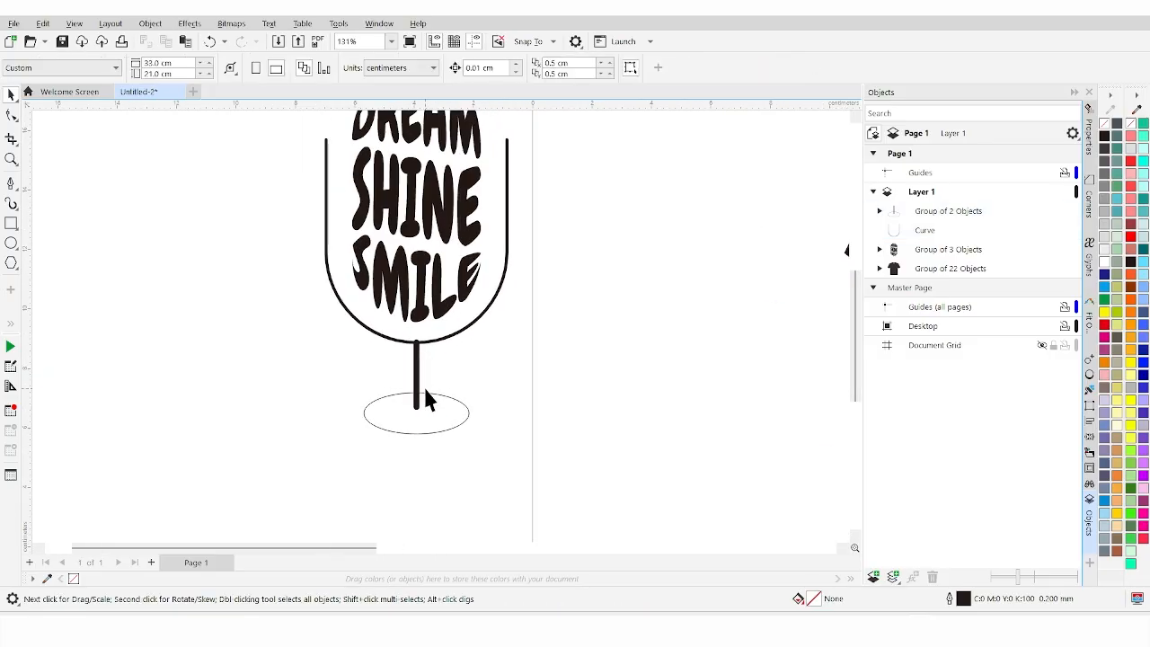
scroll(426, 395, "down", 1)
left_click(428, 422)
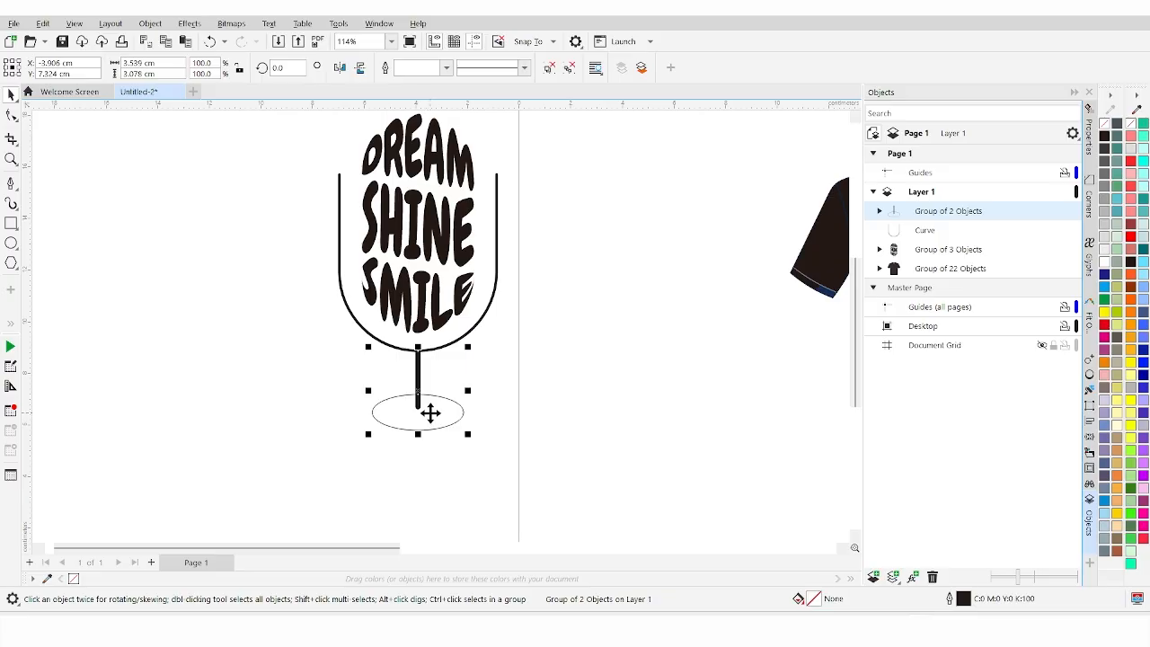
left_click(549, 68)
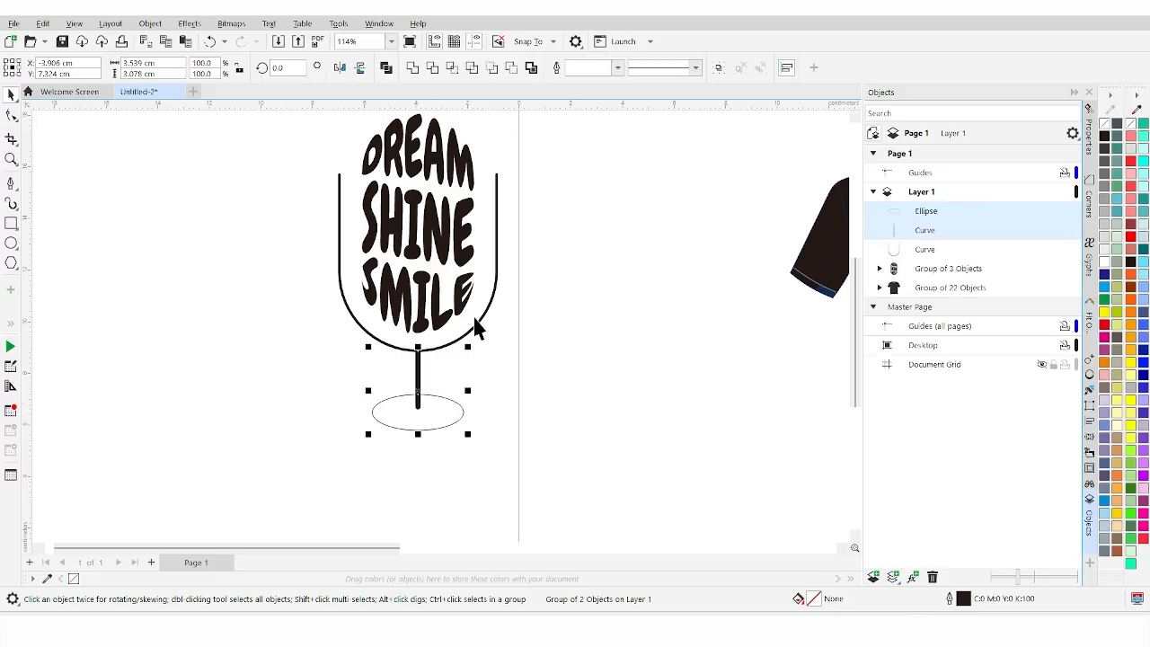
left_click(480, 380)
left_click(435, 421)
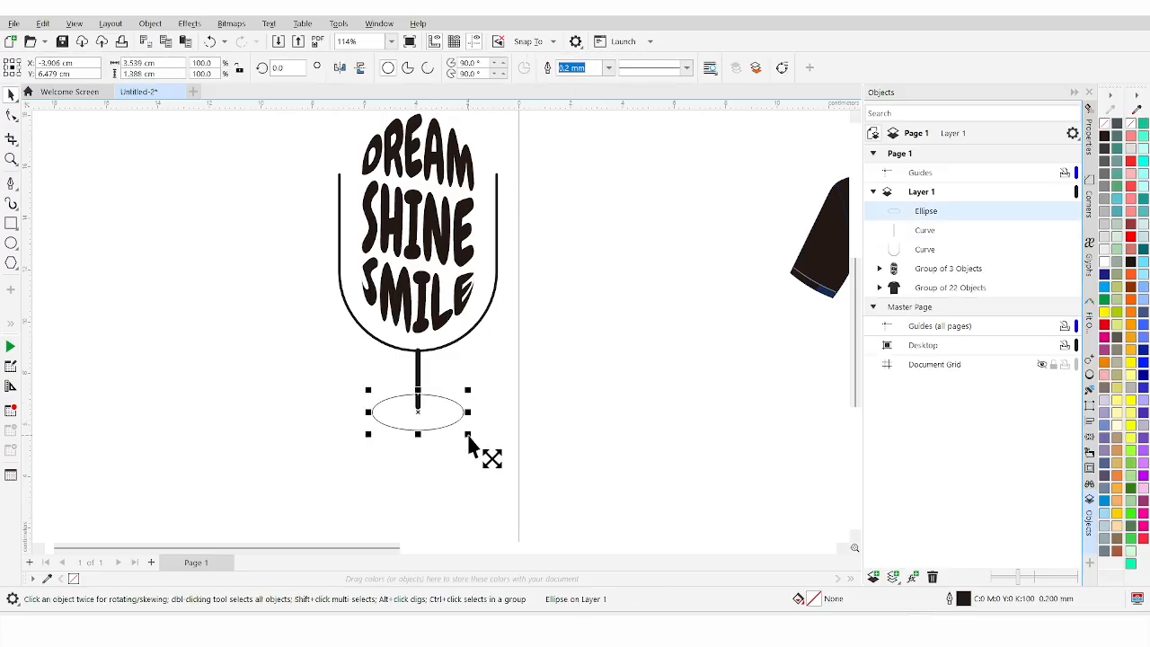
left_click_drag(467, 438, 476, 438)
left_click(456, 367)
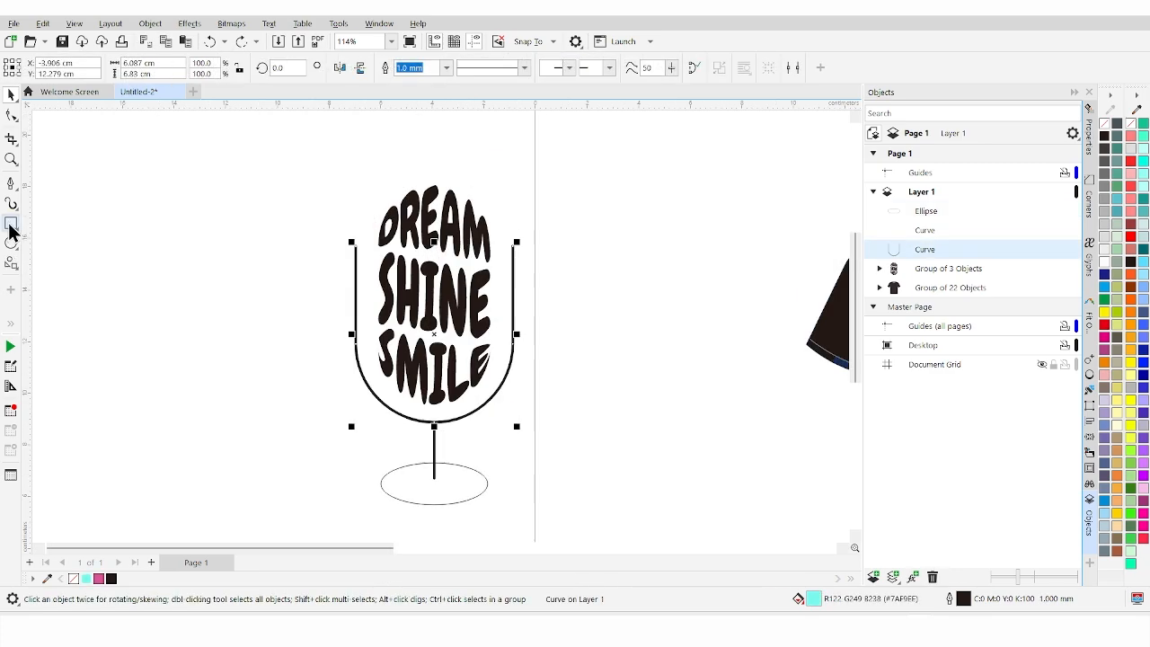
Draw a rectangle about 16.8 cm wide and 14.3 cm high around the whole lettering and stand design
key("F6")
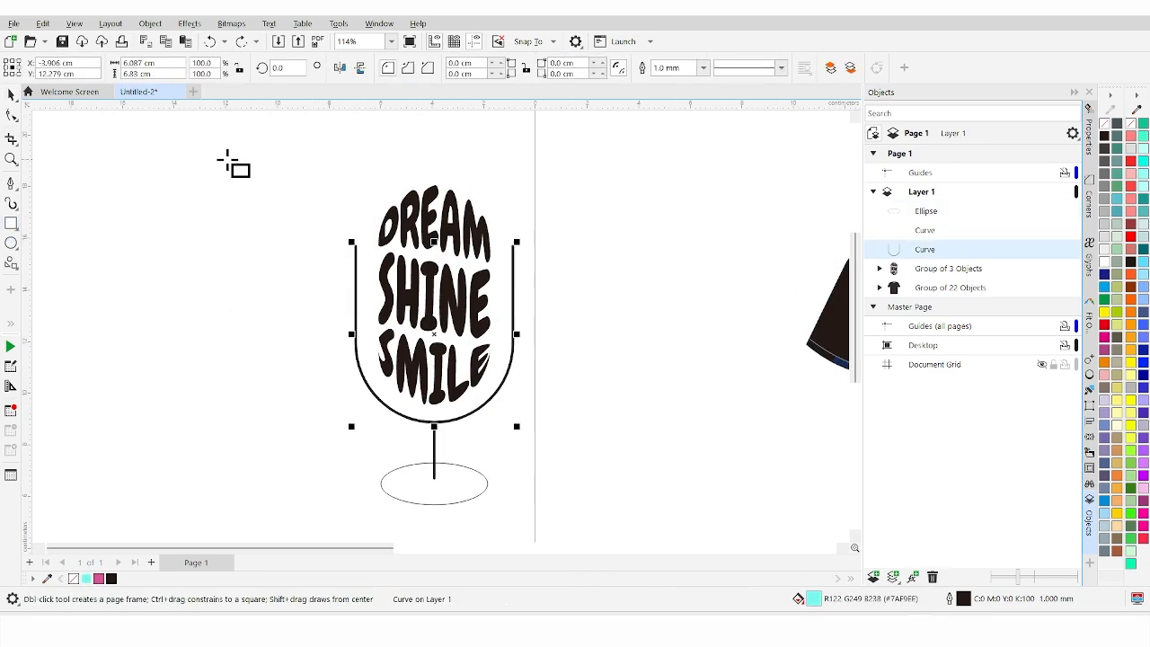
left_click_drag(227, 160, 660, 530)
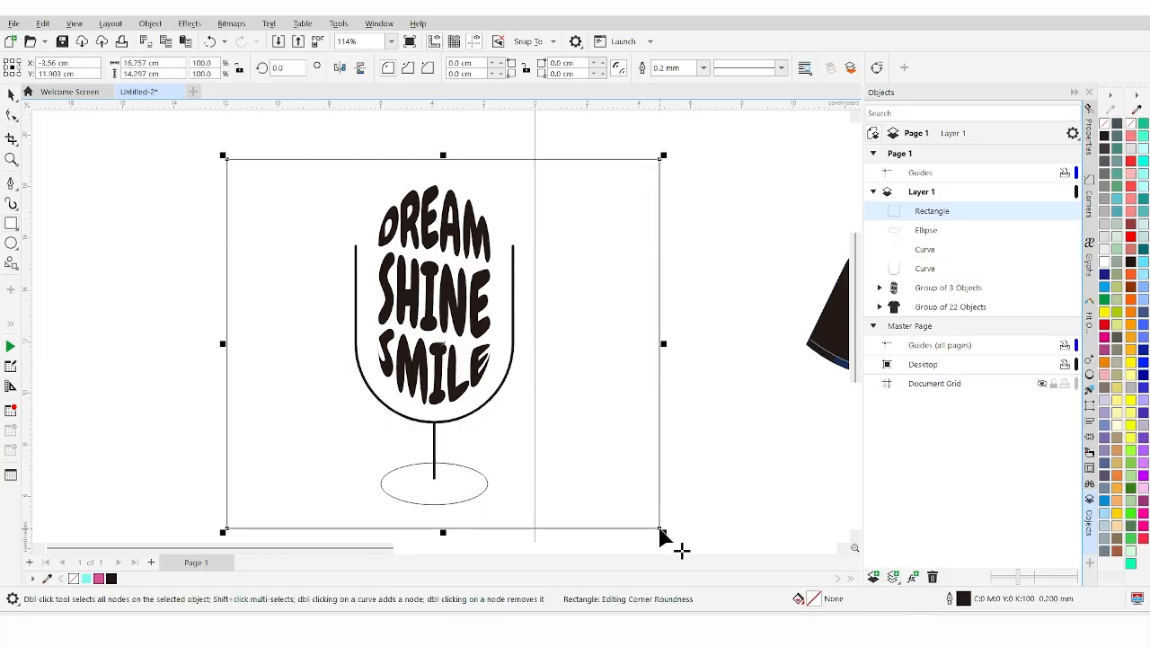
left_click(10, 95)
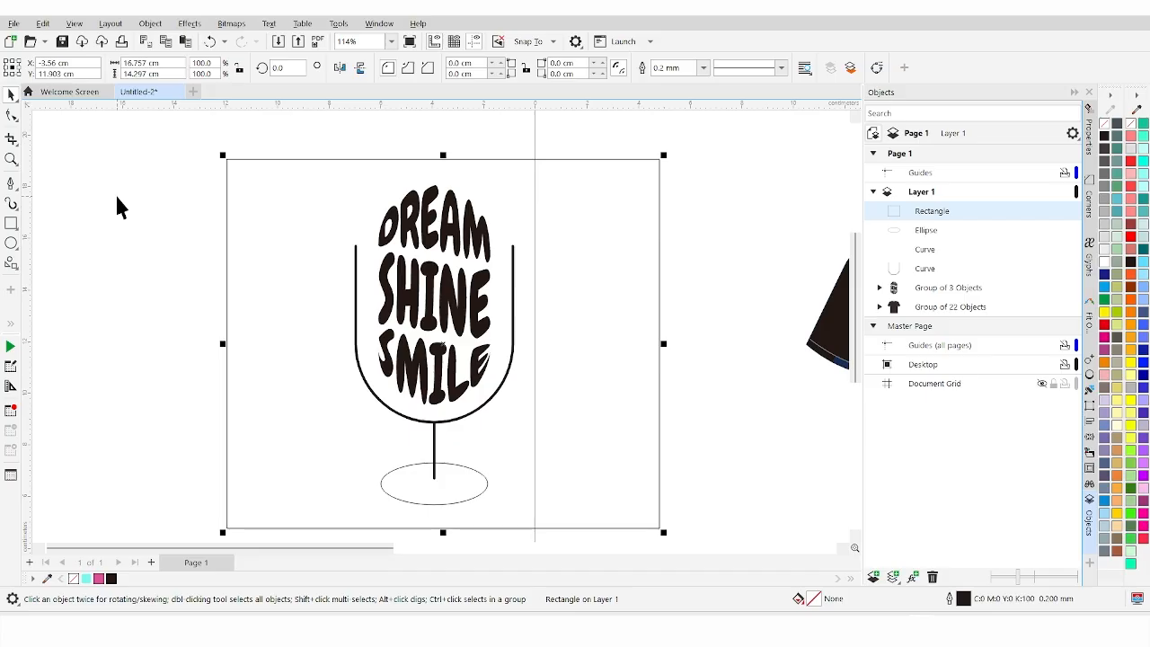
Move the rectangle back in the stacking order until it is behind the lettering group, and fill it black
key("ctrl+Page_Down")
key("ctrl+Page_Down")
key("ctrl+Page_Down")
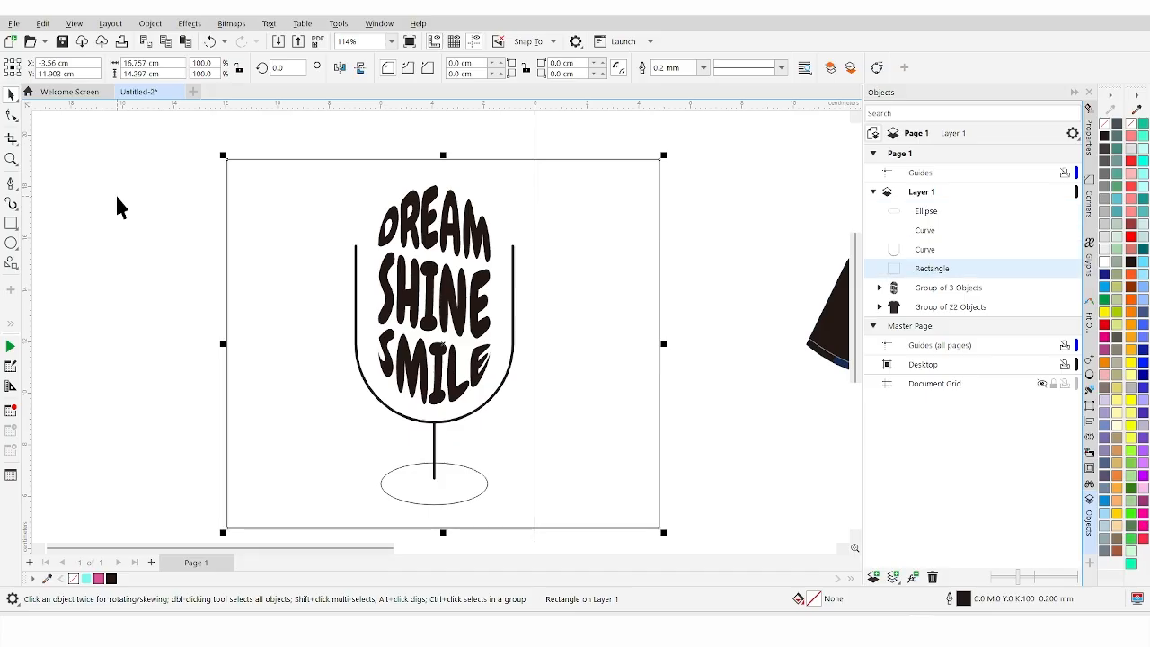
key("ctrl+Page_Down")
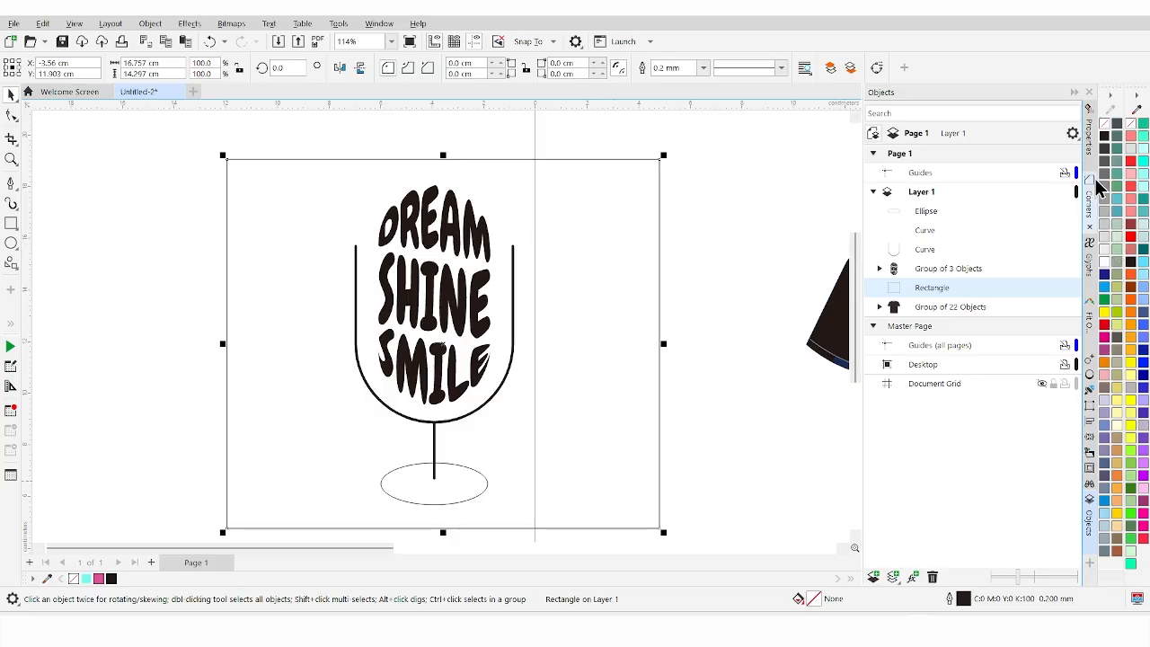
left_click(1105, 135)
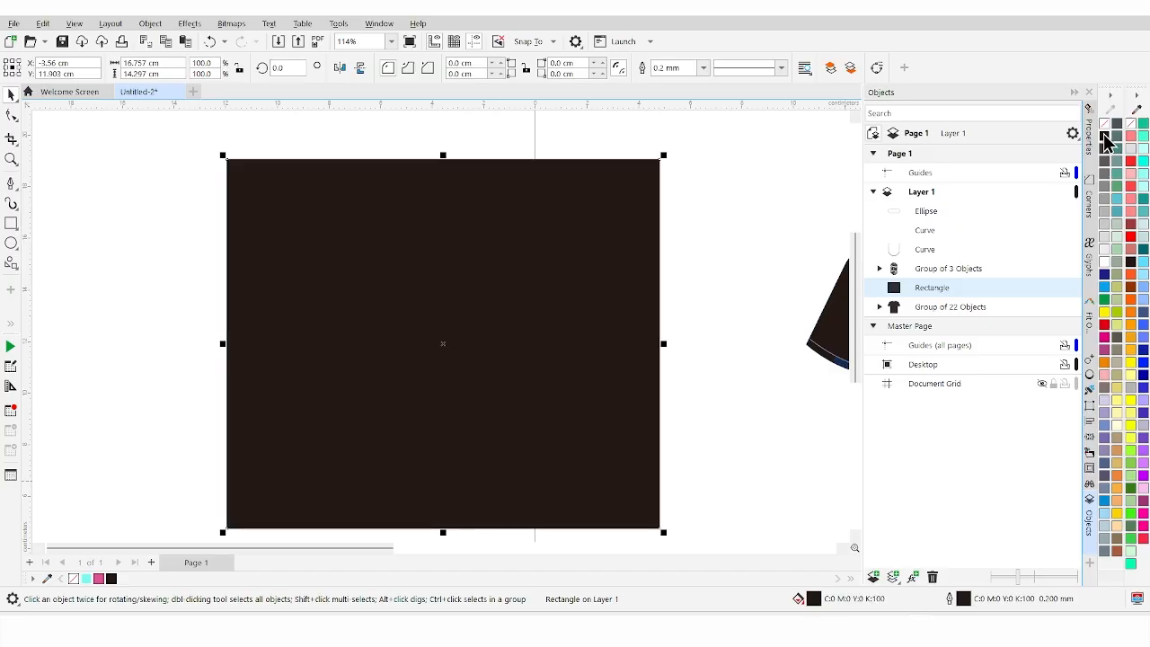
left_click(944, 261)
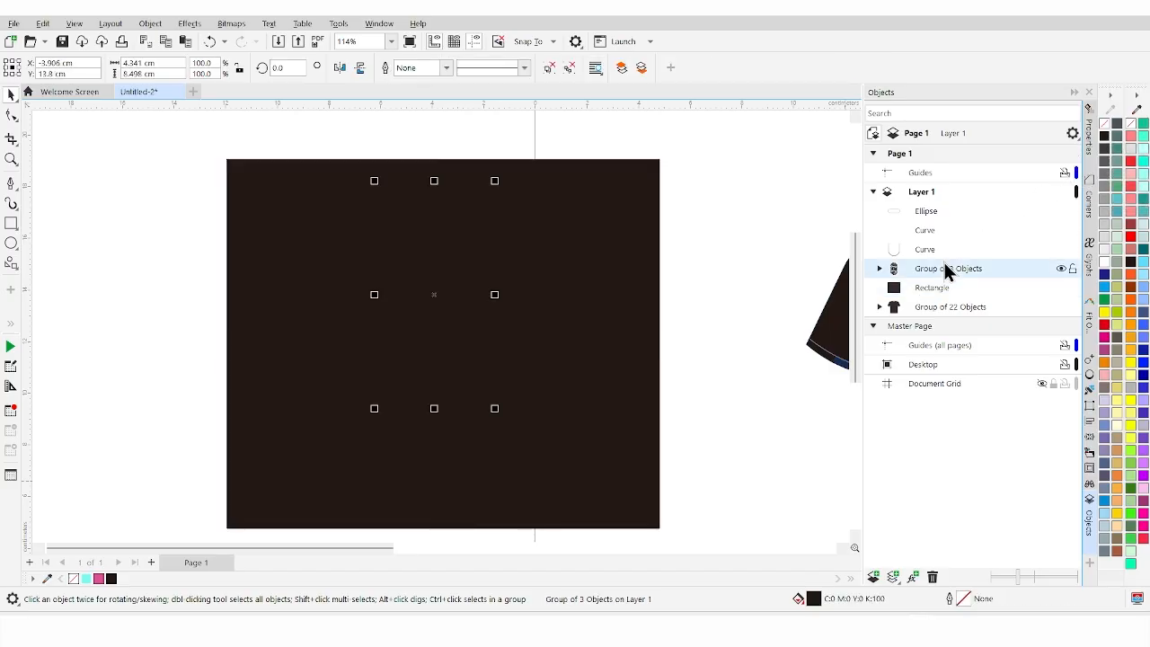
left_click(941, 251, "ctrl")
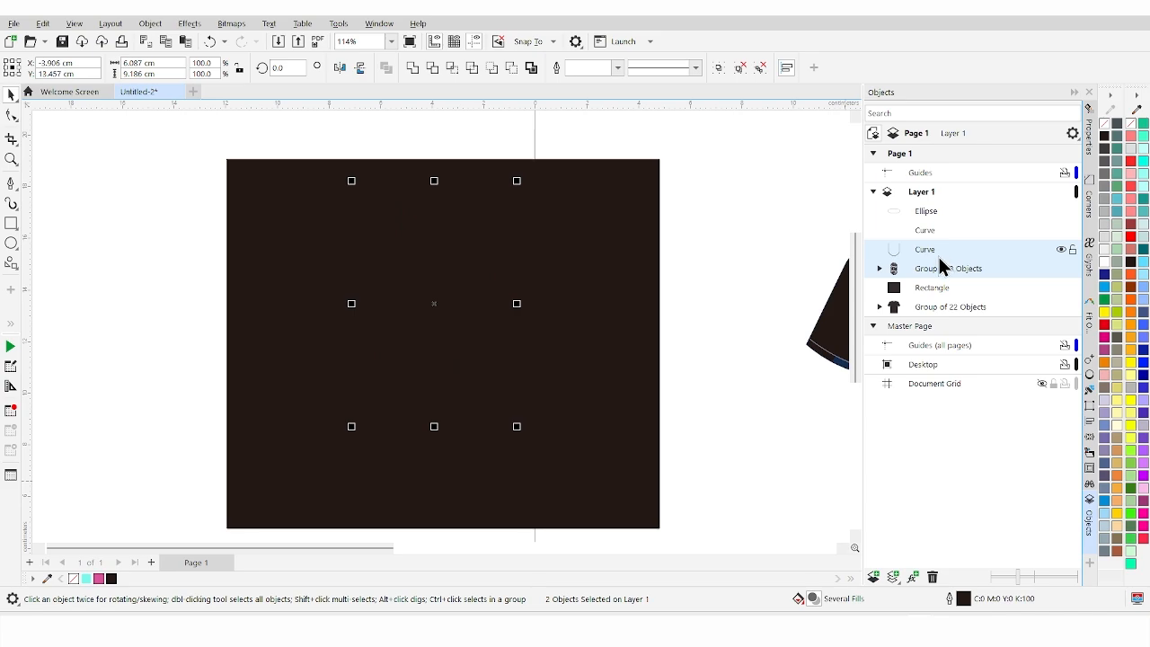
left_click(944, 266)
left_click(931, 213, "shift")
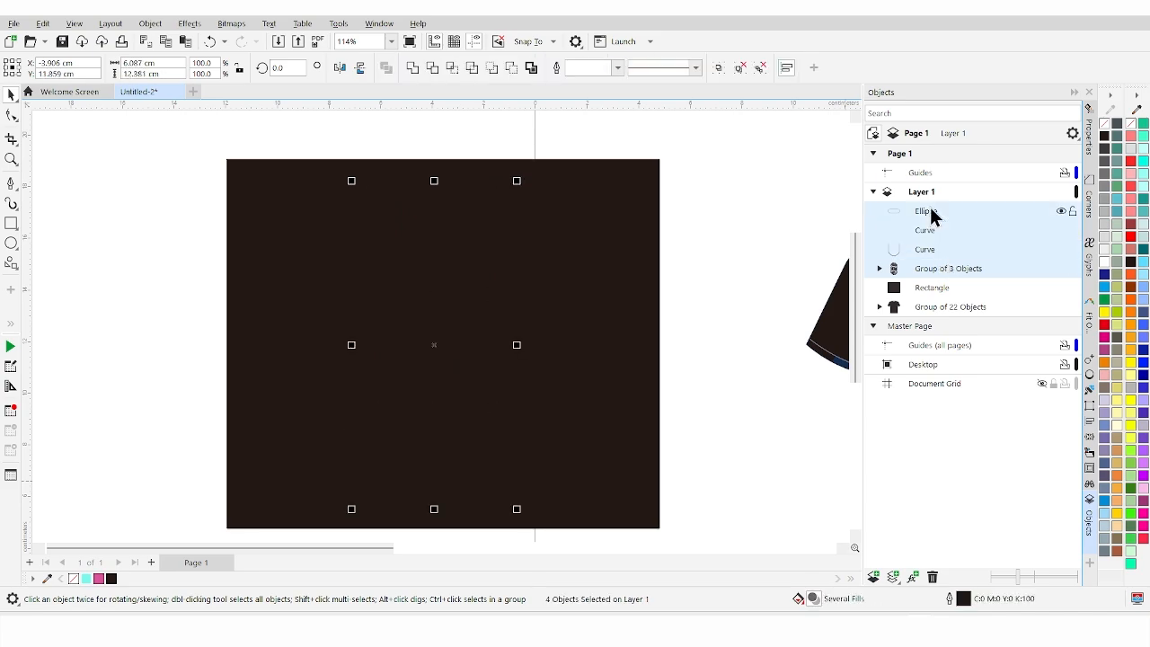
Fill the DREAM SHINE SMILE lettering group and the ellipse with the turquoise document colour #7AF9EE
left_click(944, 267)
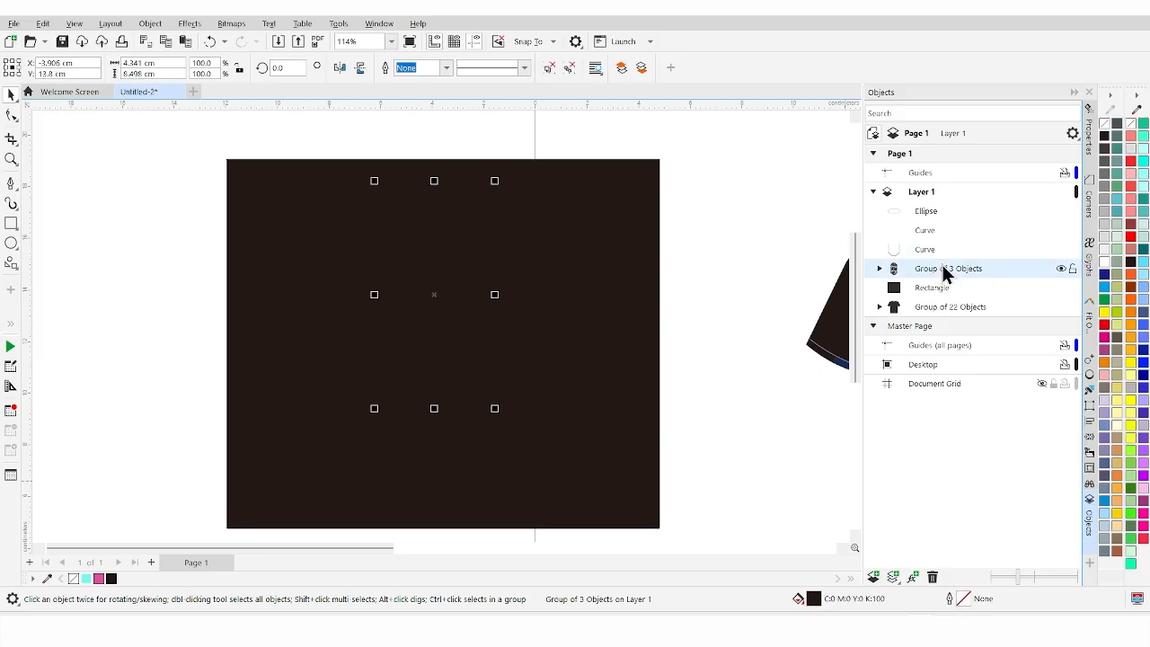
left_click(932, 213, "ctrl")
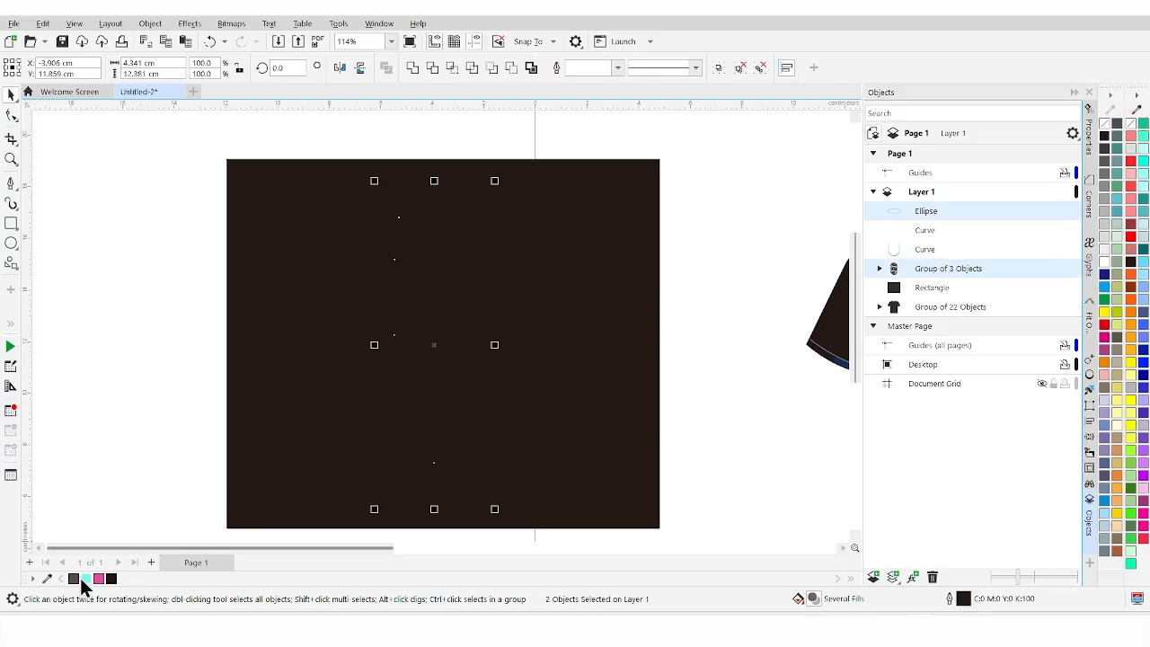
left_click(87, 582)
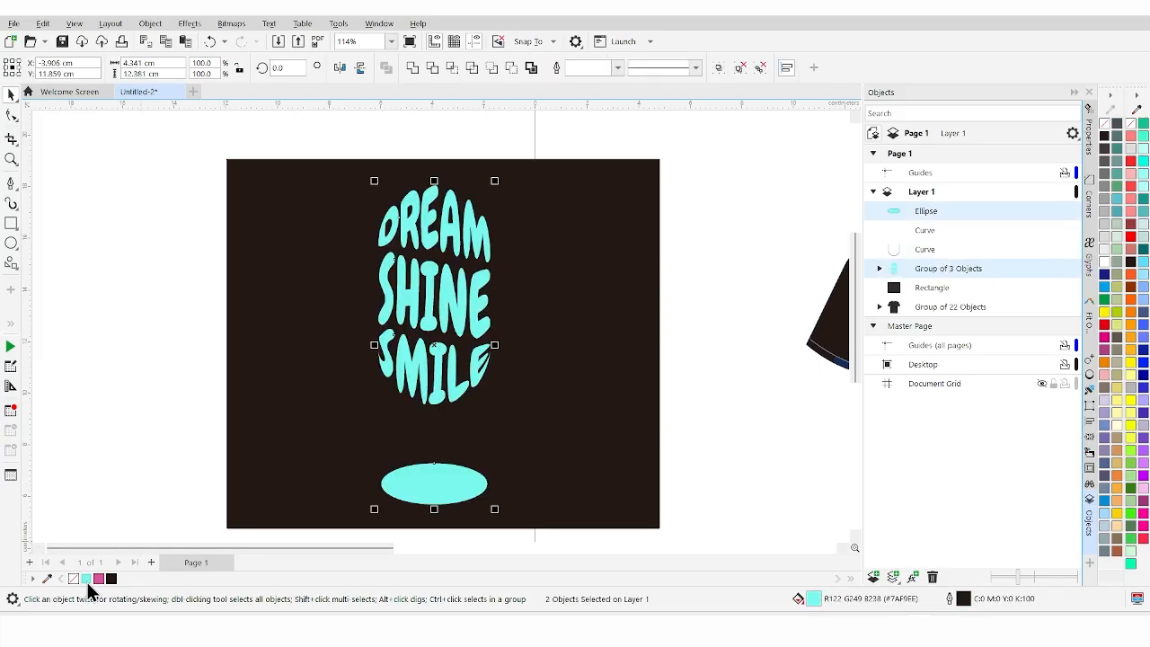
Set the outline colour of the U-shaped curve and the vertical stem line to the turquoise document colour #7AF9EE
left_click(940, 251)
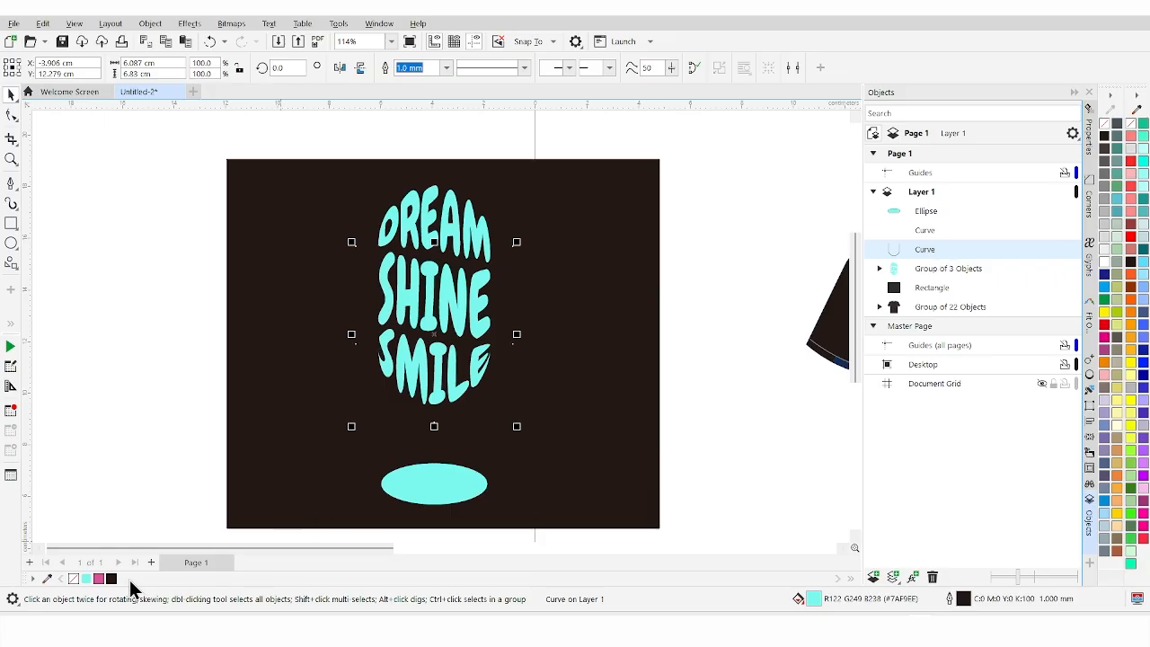
right_click(92, 582)
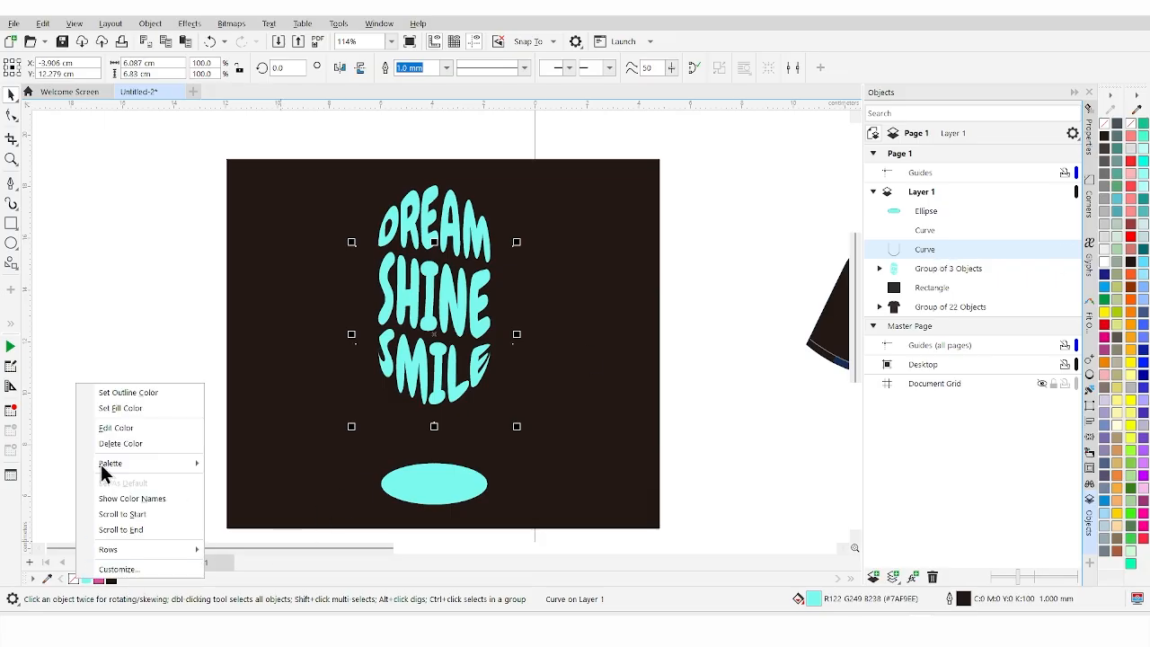
left_click(116, 392)
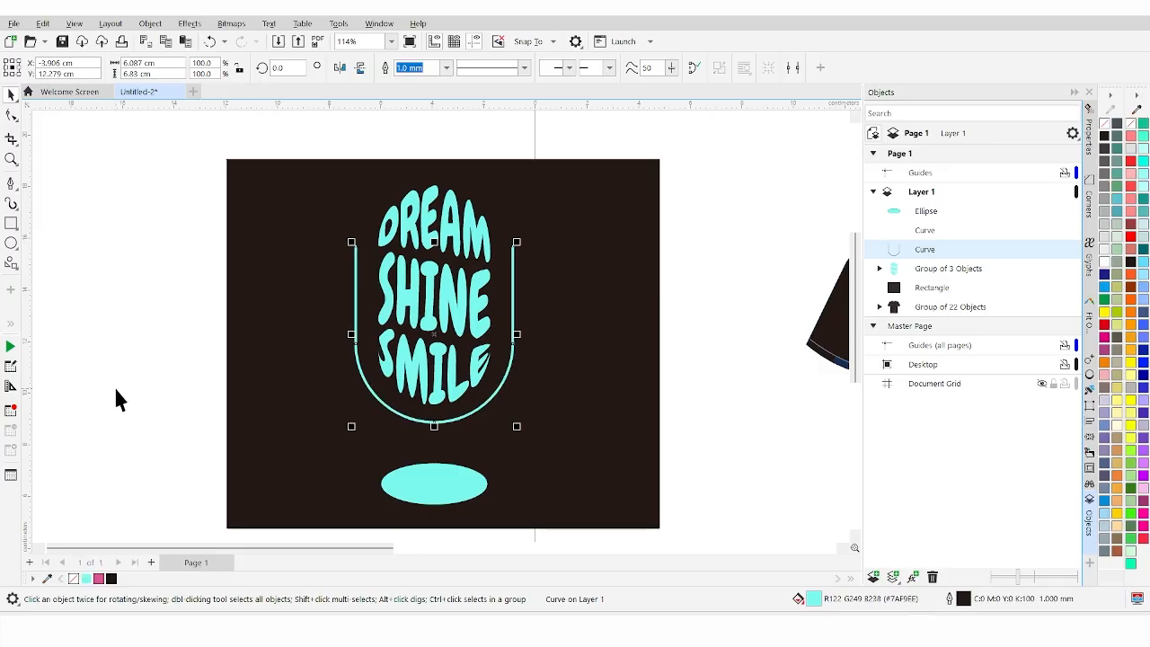
left_click(940, 231)
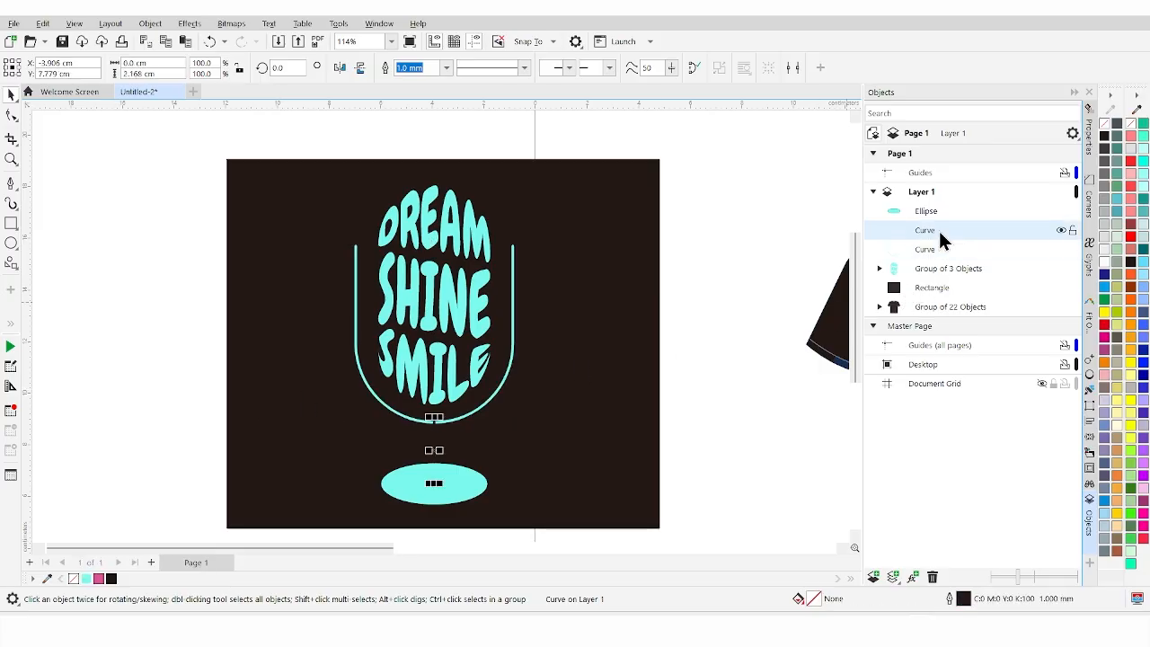
right_click(85, 578)
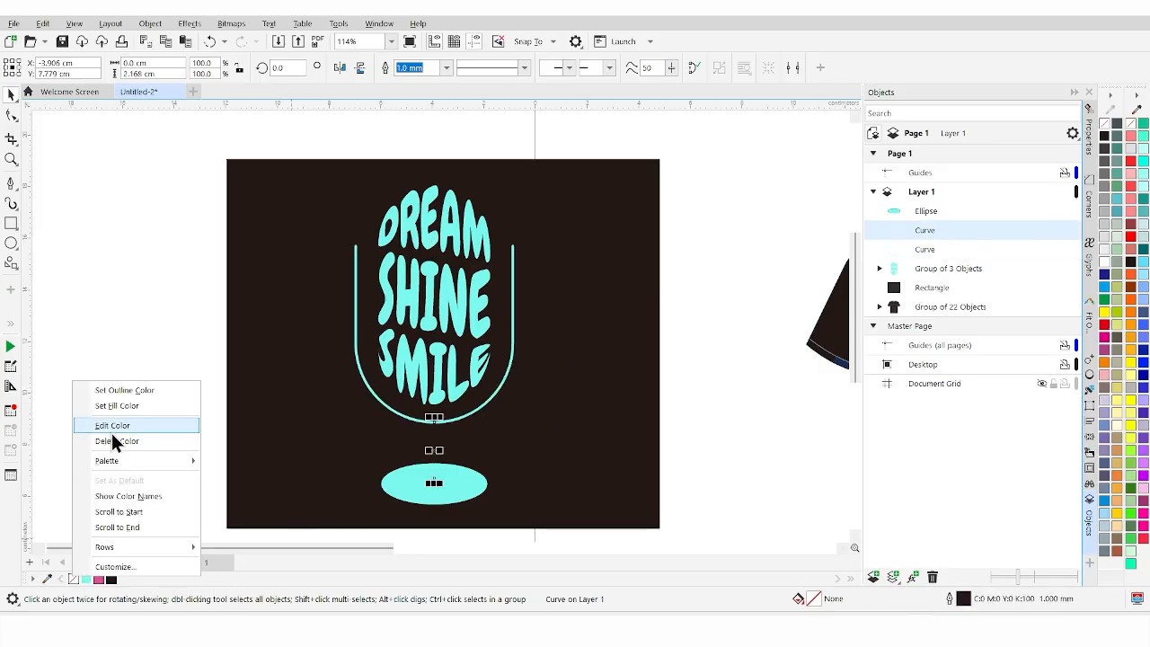
left_click(116, 392)
left_click(115, 393)
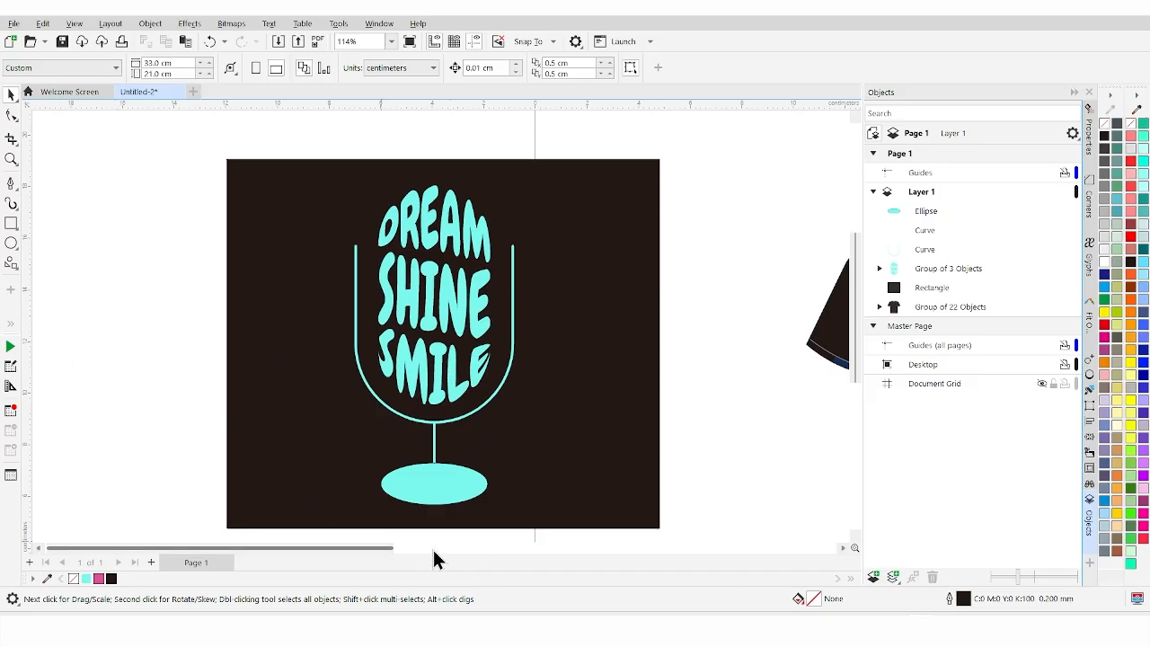
left_click(449, 489)
scroll(442, 460, "up", 2)
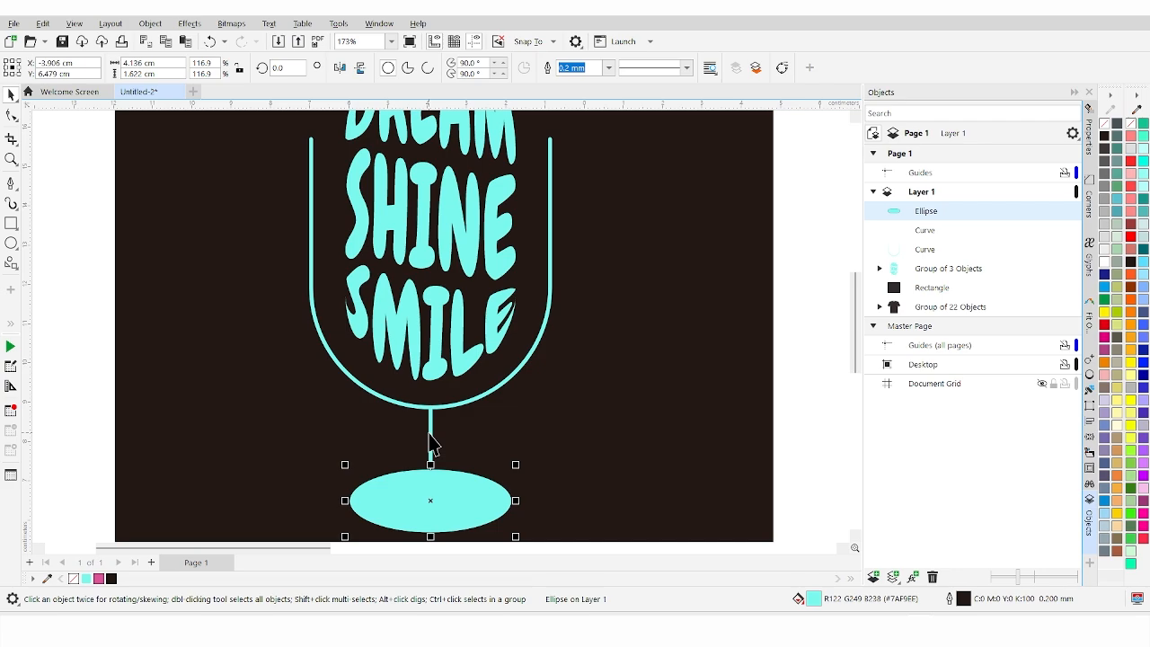
left_click(447, 407, "shift")
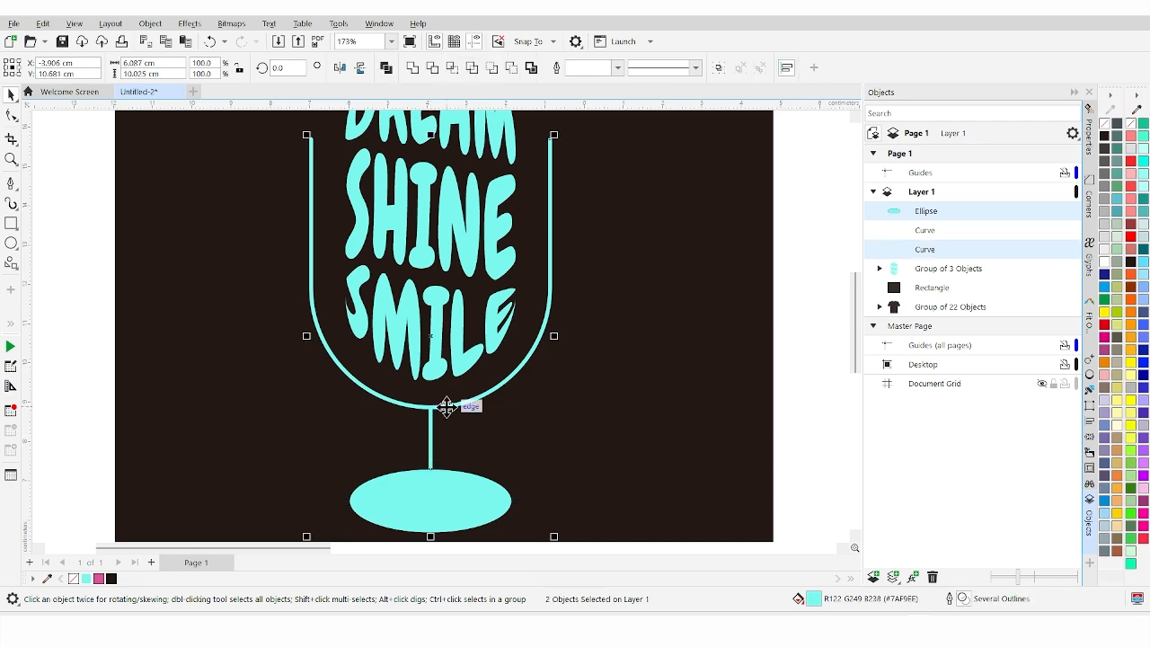
left_click(102, 377)
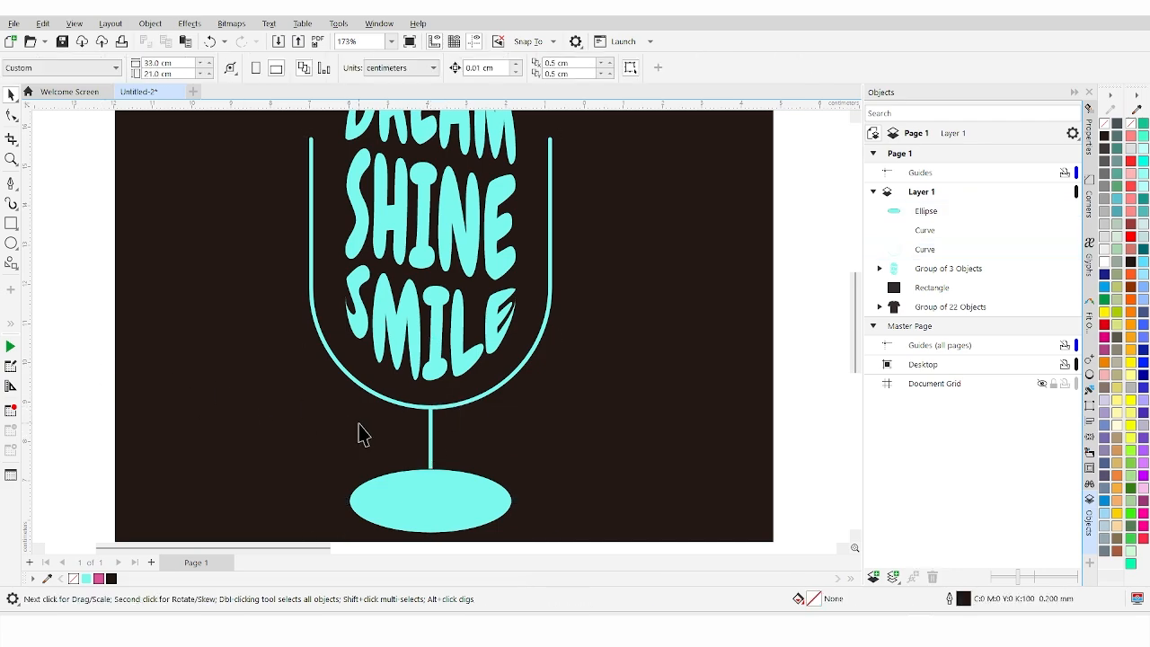
left_click(429, 454)
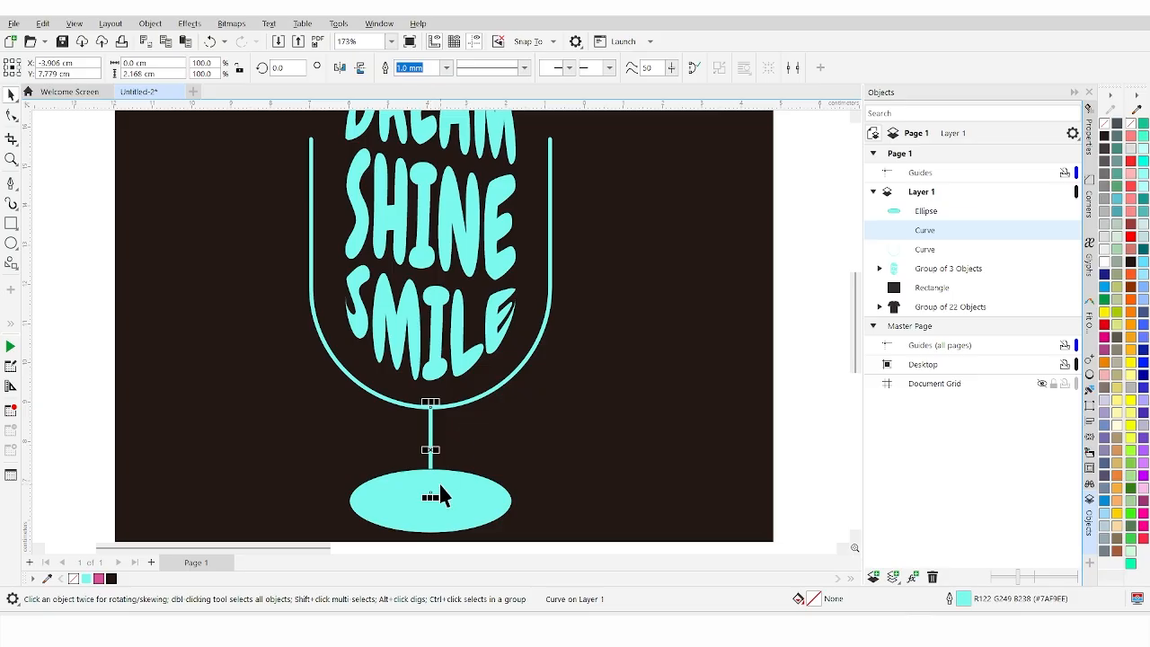
left_click(442, 485, "shift")
scroll(438, 482, "down", 3)
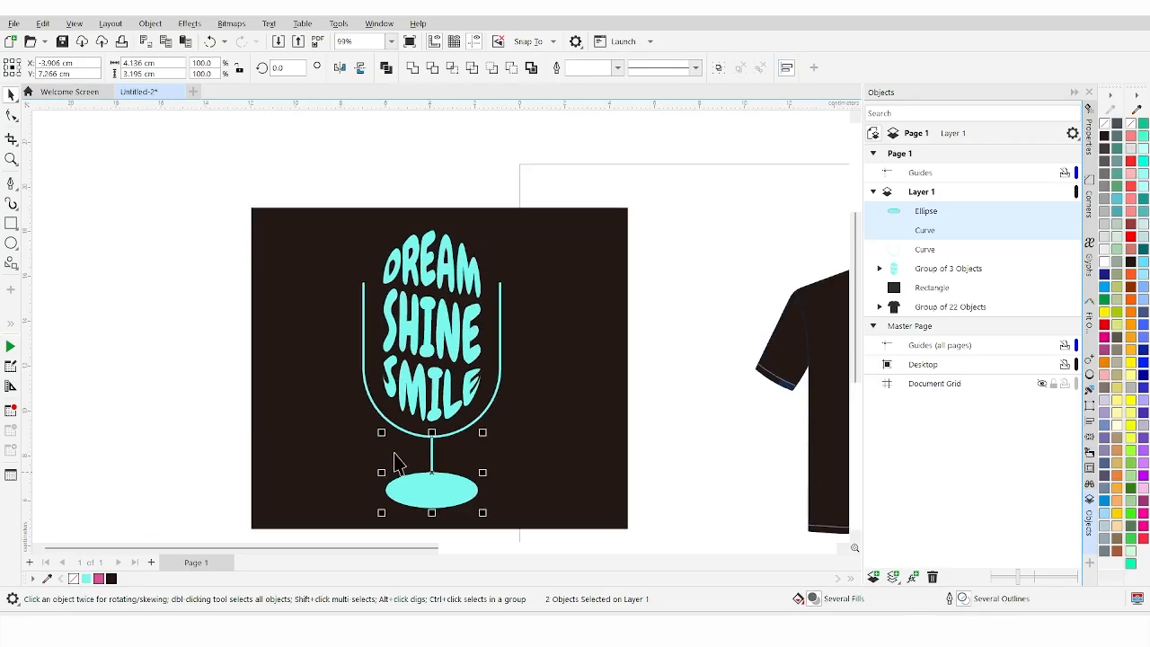
left_click(195, 378)
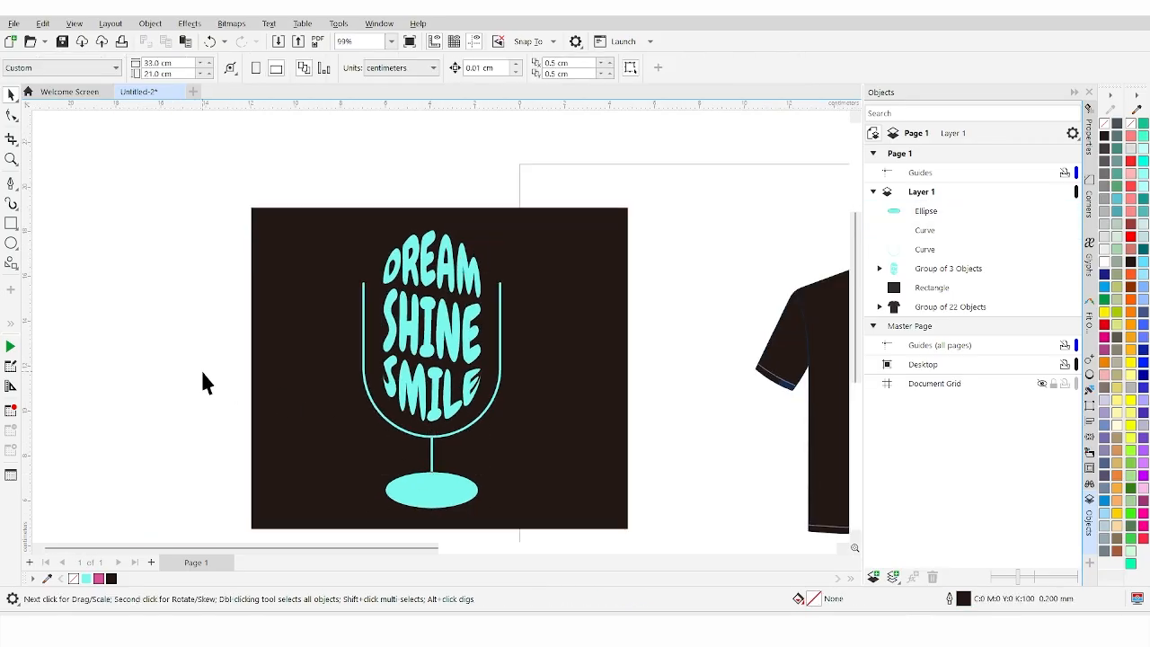
Draw a lightning bolt common shape about 0.63 cm wide and 1.31 cm high beside the U-shaped curve's right end, and fill it turquoise
left_click(16, 268)
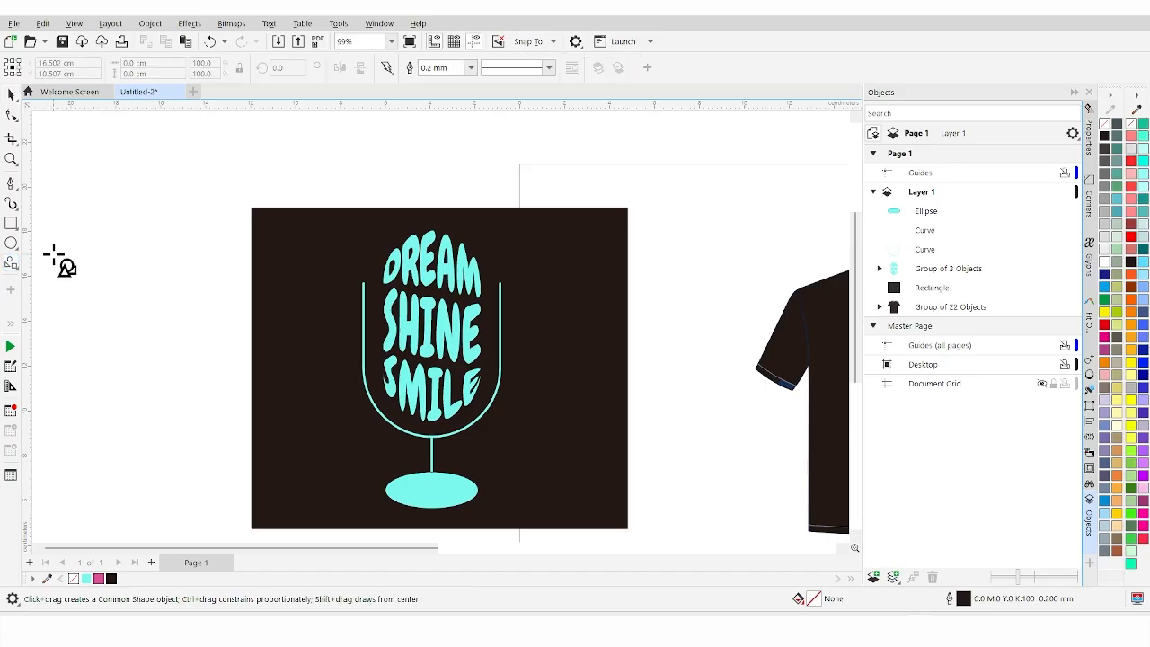
scroll(527, 321, "up", 3)
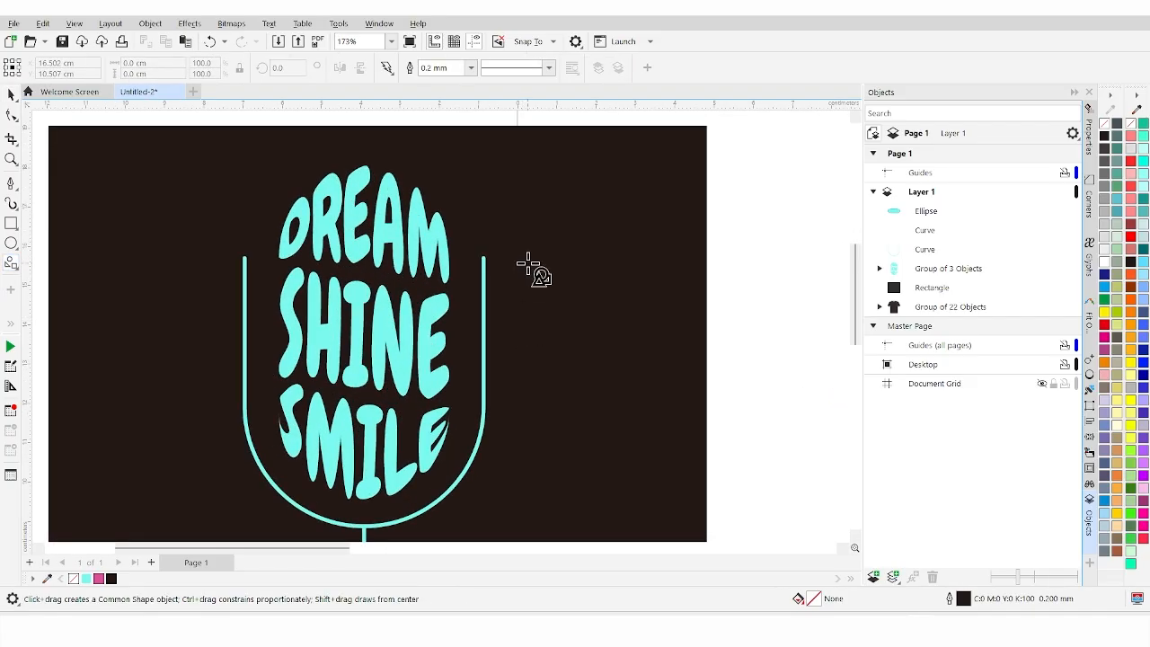
left_click_drag(522, 261, 547, 314)
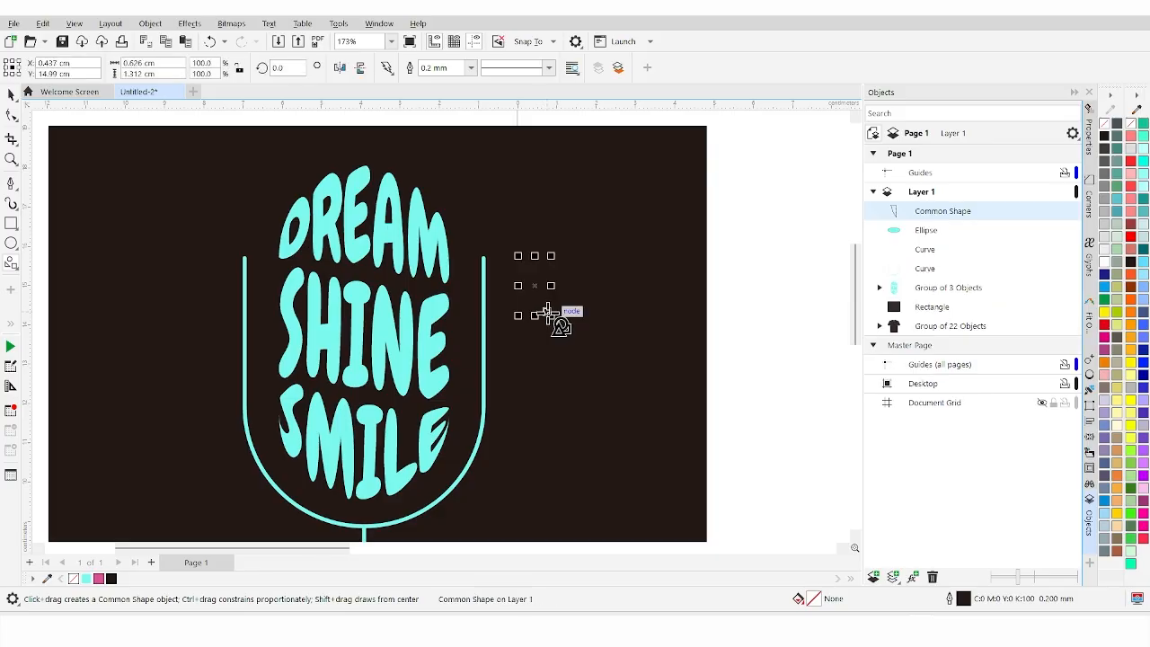
left_click(87, 580)
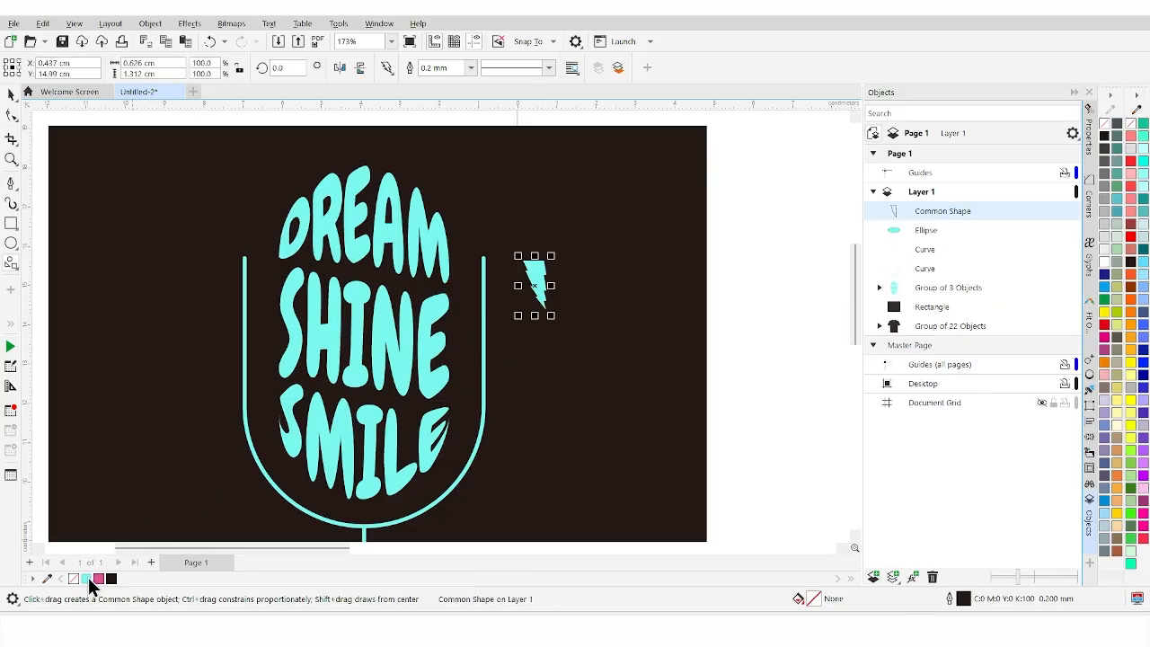
Rotate the lightning bolt to 285° so its narrow tip points towards the microphone frame
left_click(12, 96)
left_click(537, 274)
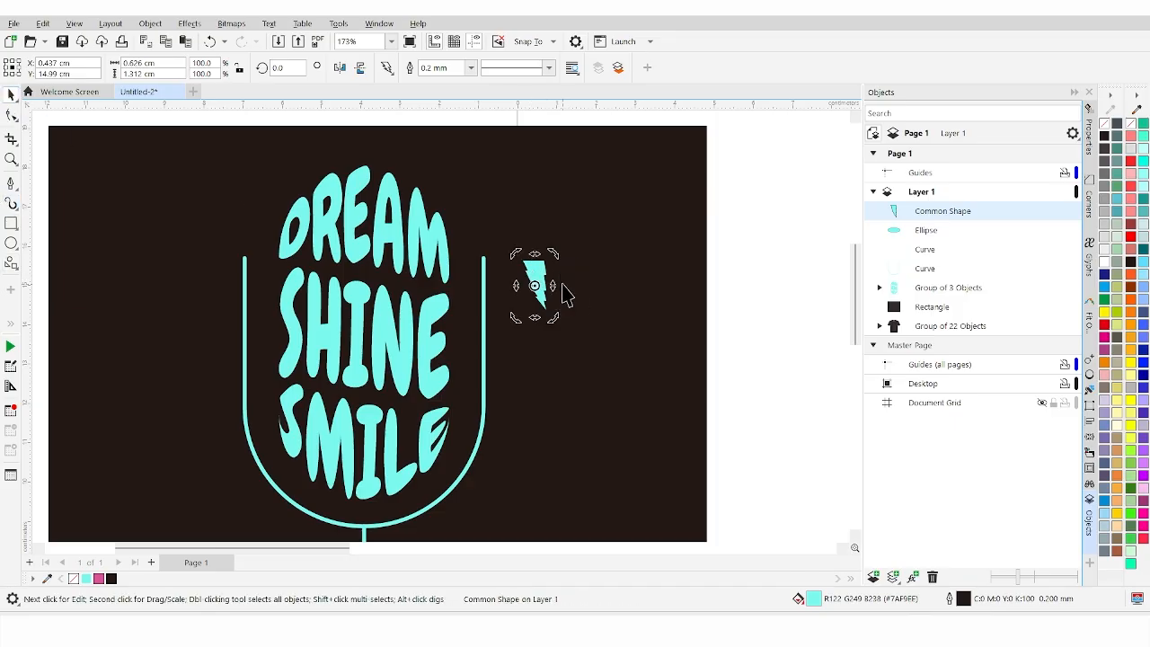
left_click_drag(557, 261, 600, 324)
Move the lightning bolt up and closer to the U-shaped curve's right end, and enlarge it proportionally about its centre to about 138%
scroll(545, 319, "up", 2)
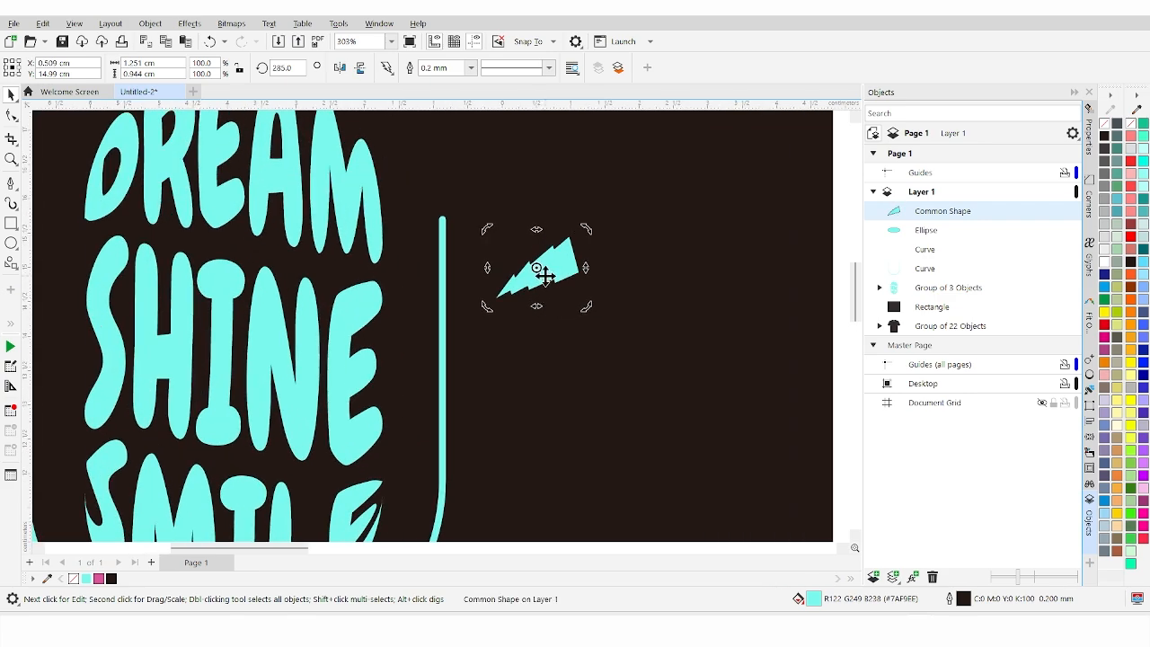
left_click_drag(548, 276, 530, 244)
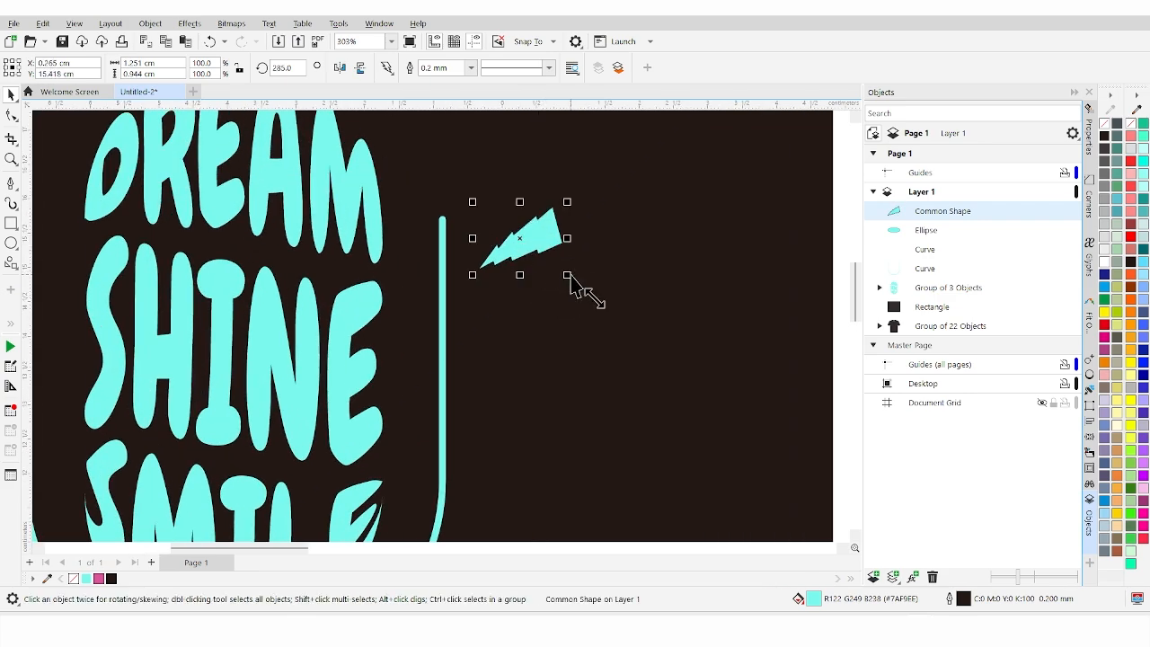
left_click_drag(569, 277, 585, 297)
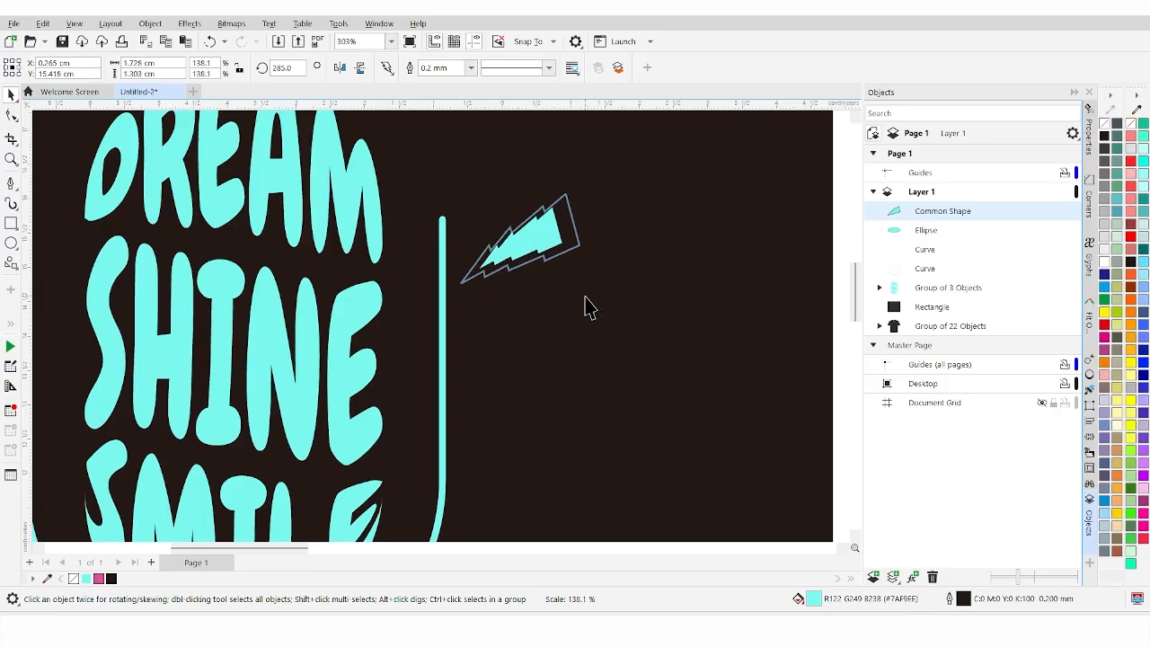
scroll(485, 256, "down", 1)
scroll(503, 253, "down", 3)
scroll(513, 257, "up", 3)
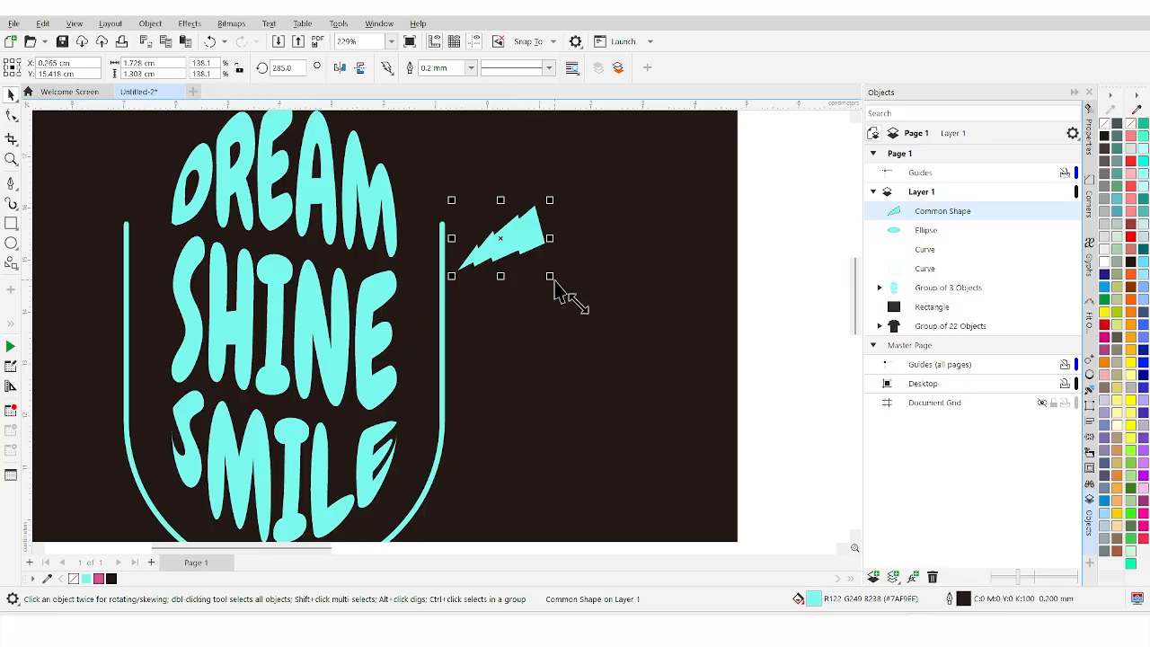
Duplicate the lightning bolt in place and fill the front copy with the pink colour C:9 M:79 Y:0 K:0
key("ctrl+c")
key("ctrl+v")
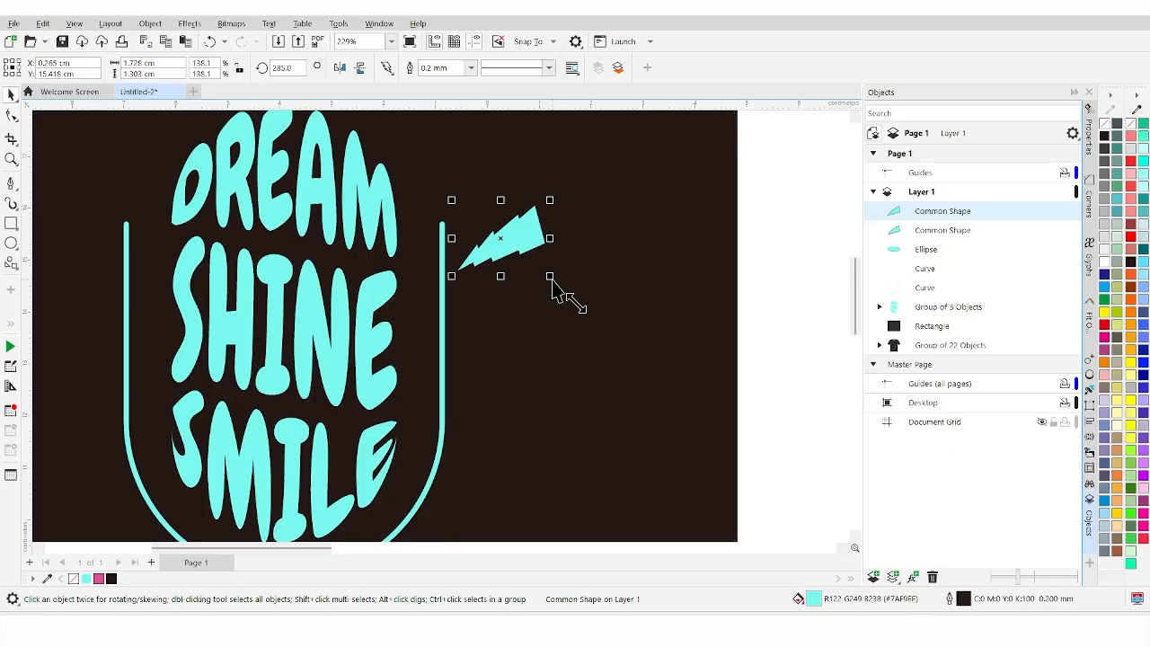
key("ctrl+Page_Down")
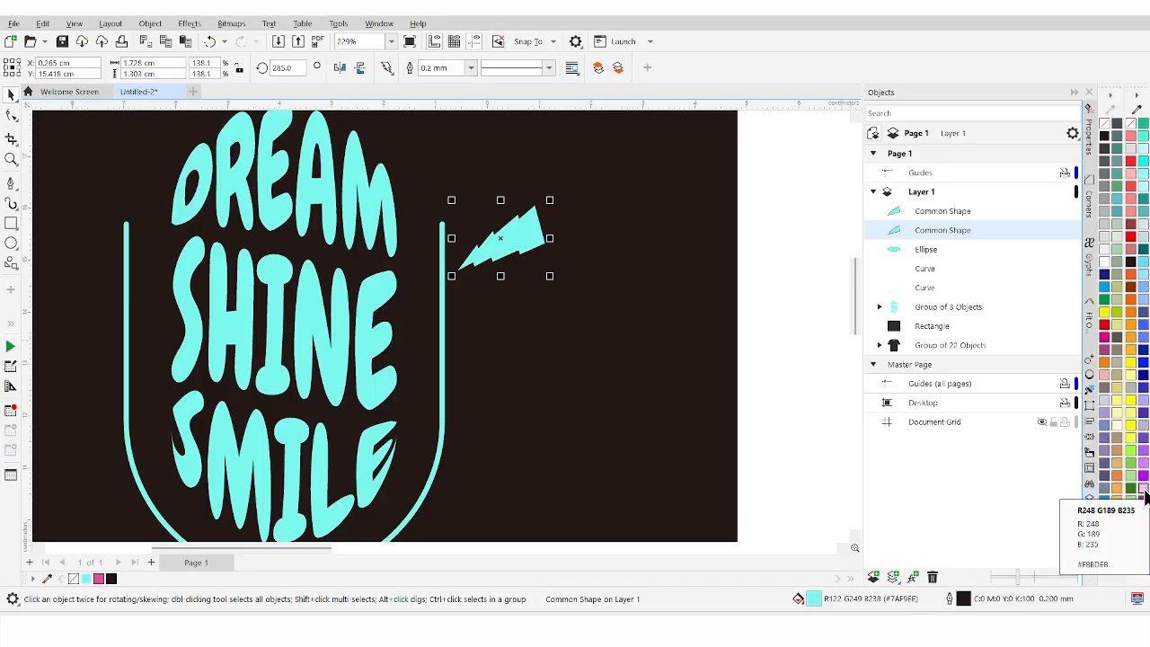
left_click(1107, 340)
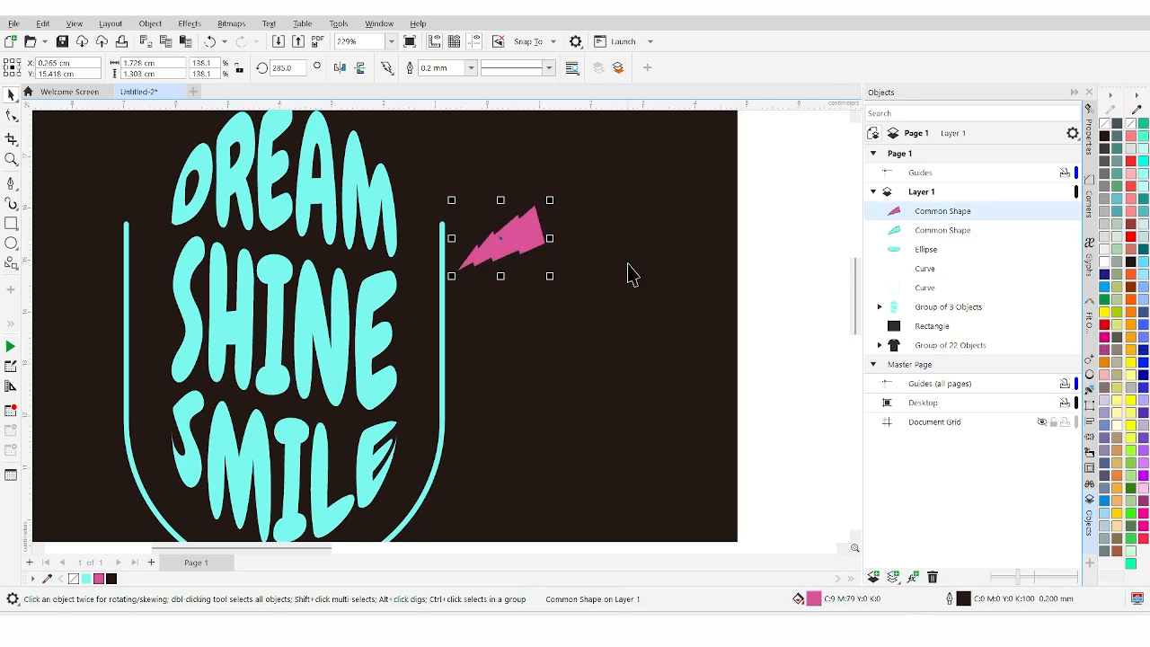
Nudge the pink lightning bolt about 0.05 cm right and 0.05 cm down from the turquoise one
scroll(512, 241, "up", 3)
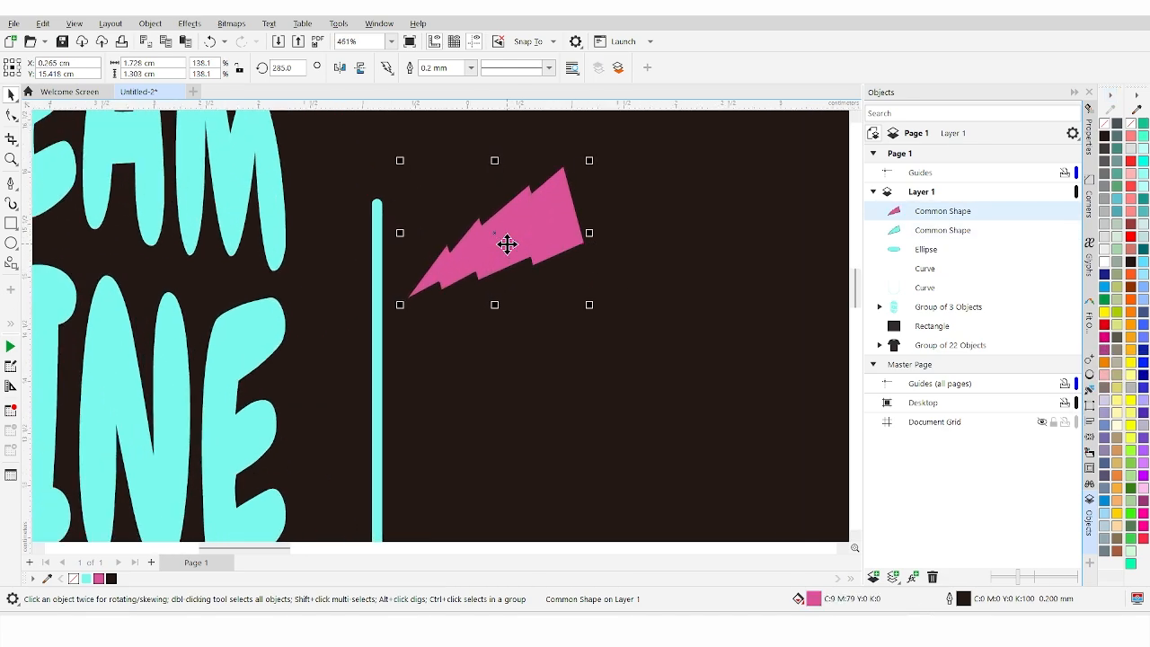
left_click(506, 245)
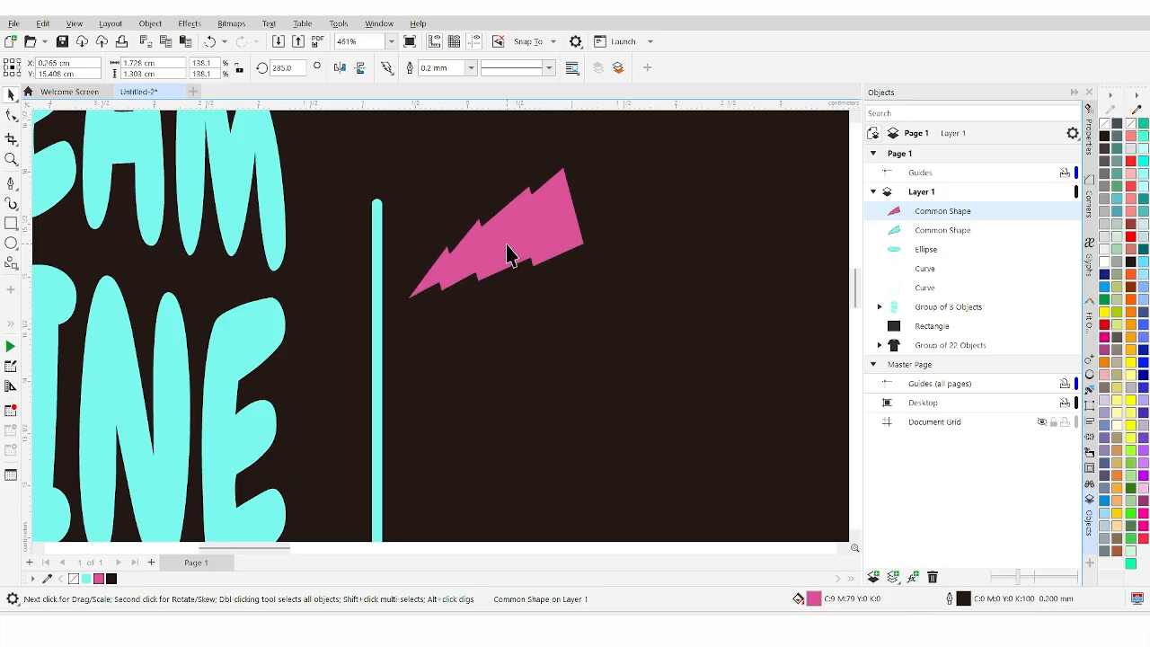
key("Right")
key("Down")
key("Right")
key("Down")
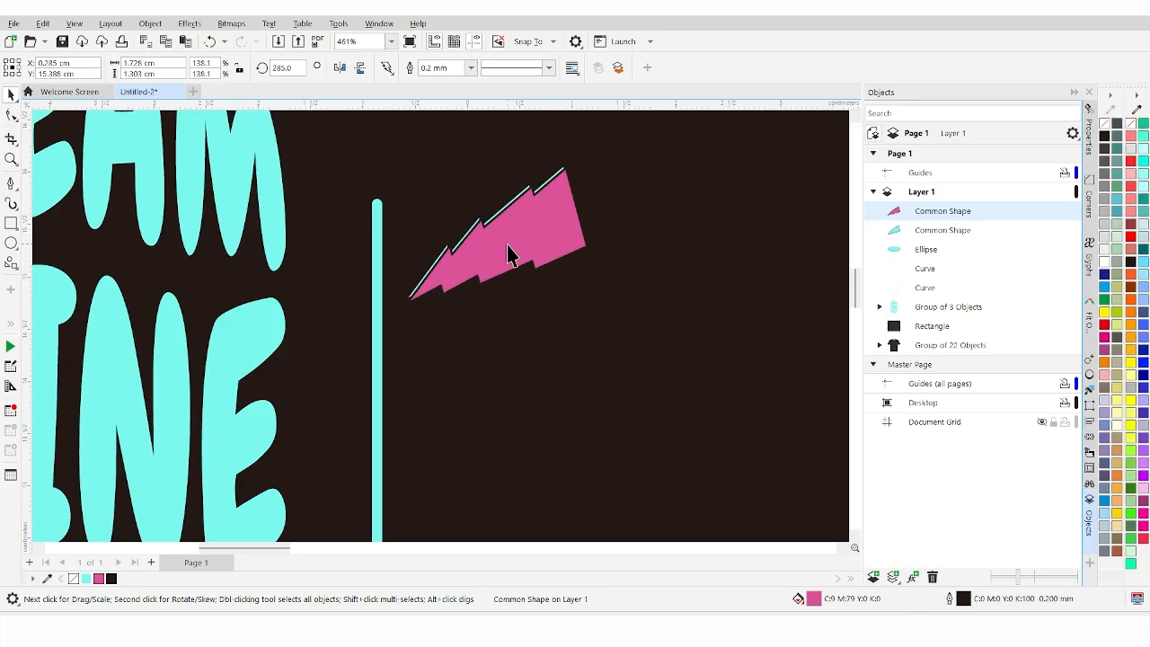
key("Right")
key("Down")
key("Right")
key("Down")
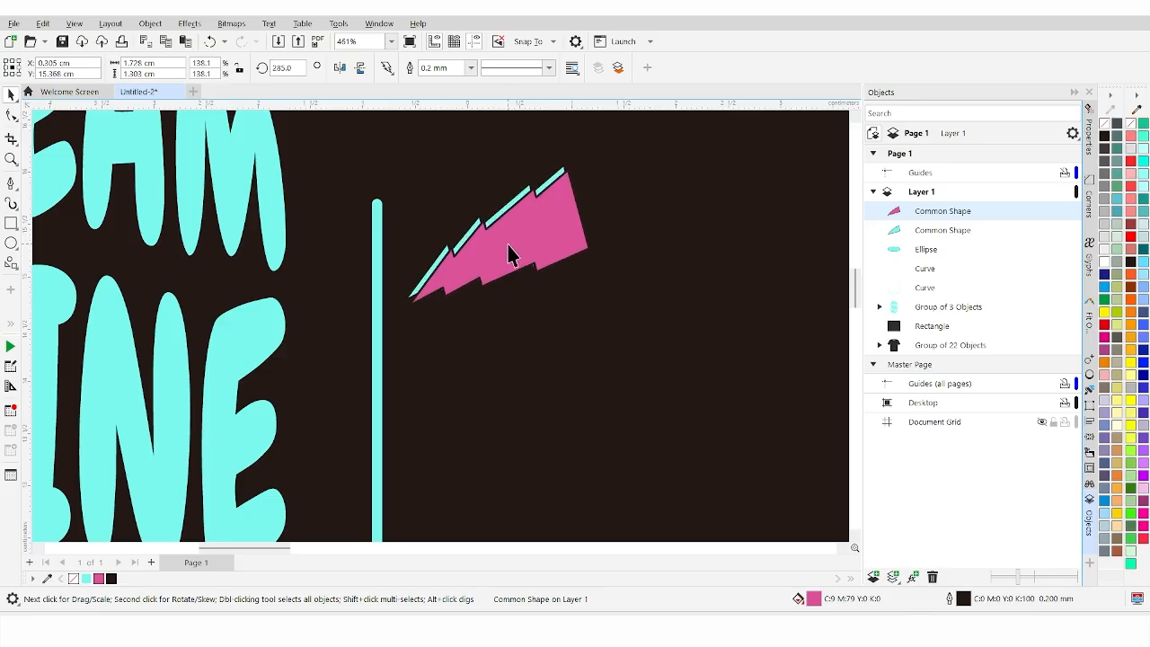
key("Right")
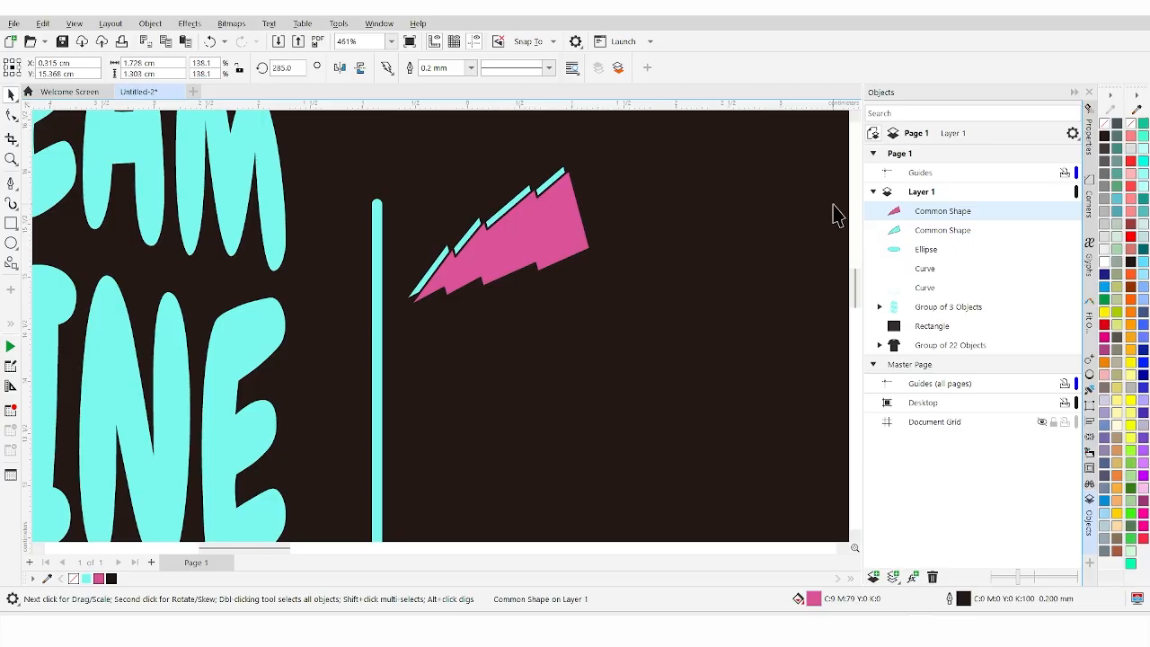
Send the pink lightning bolt behind the turquoise one and nudge it about 0.04 cm further right and down as a shadow
key("ctrl+Page_Down")
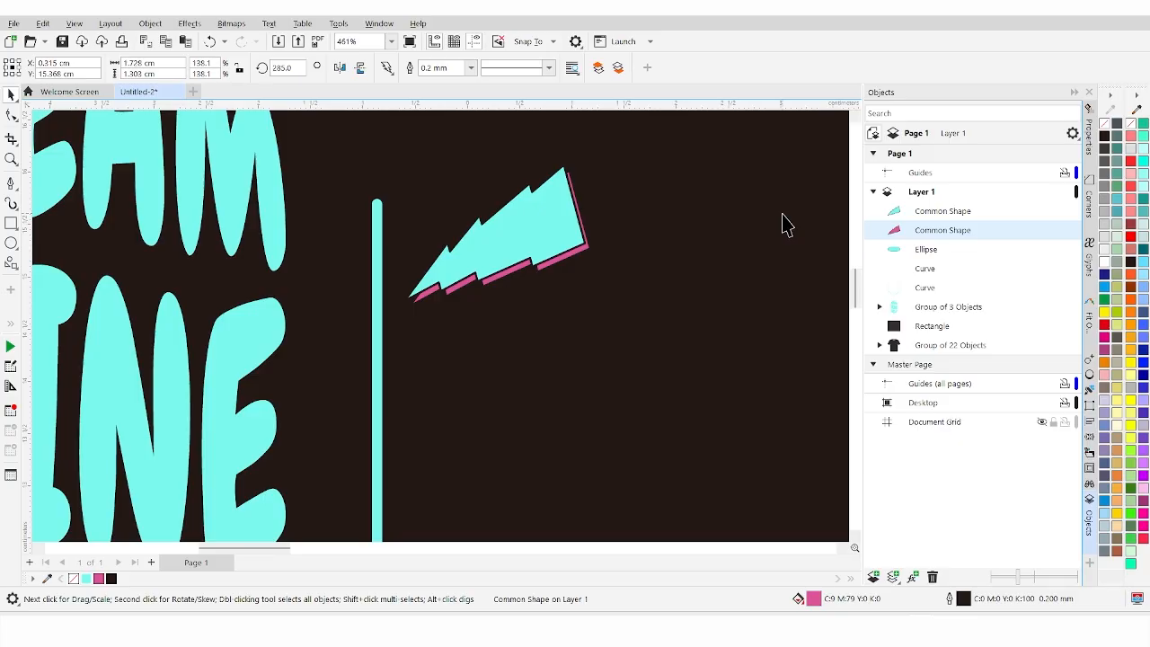
key("Down")
key("Right")
key("Down")
key("Right")
key("Down")
key("Right")
key("Down")
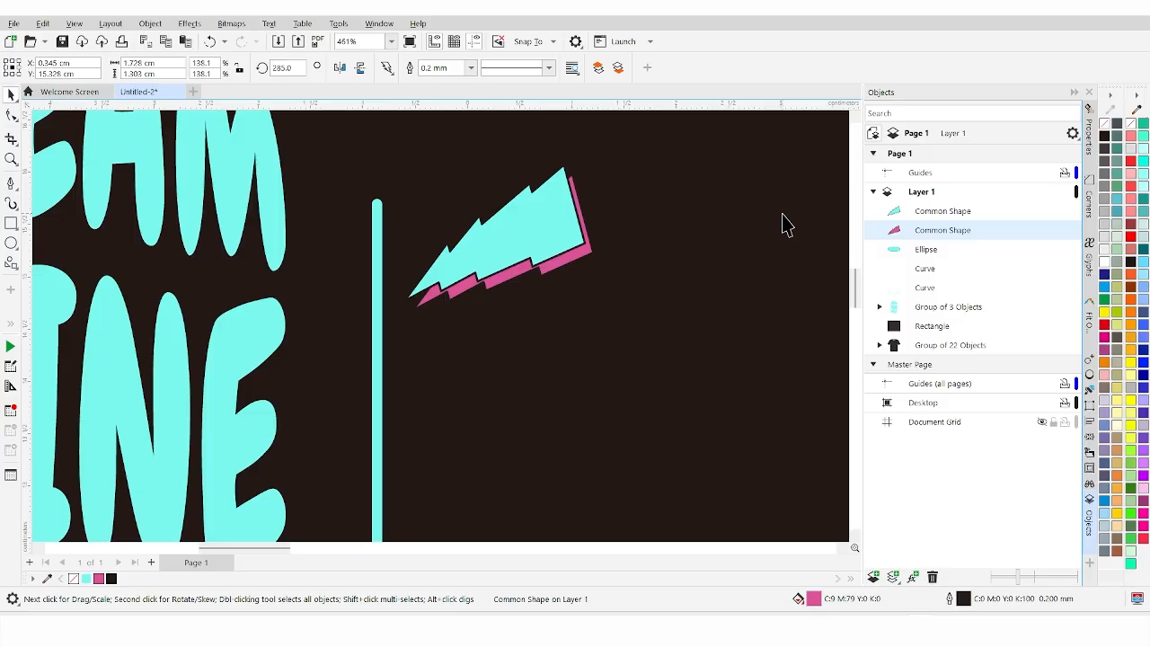
key("Right")
Group the turquoise and pink lightning bolts, and place a copy of the group about 1.8 cm below the original
scroll(655, 219, "down", 2)
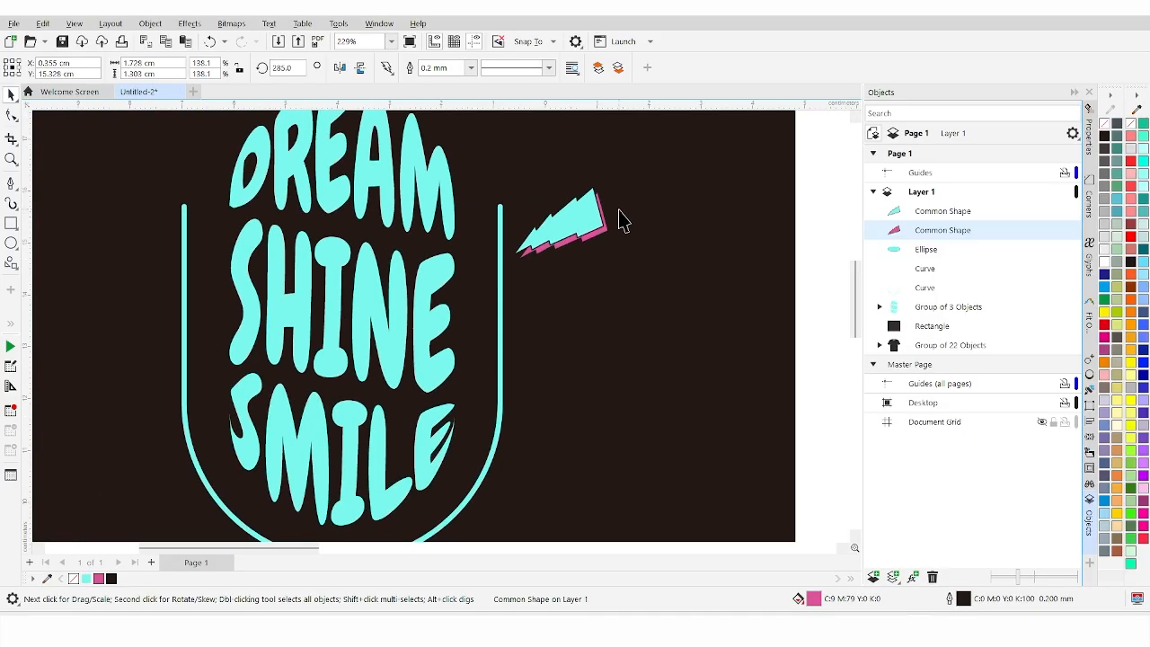
left_click(930, 212, "shift")
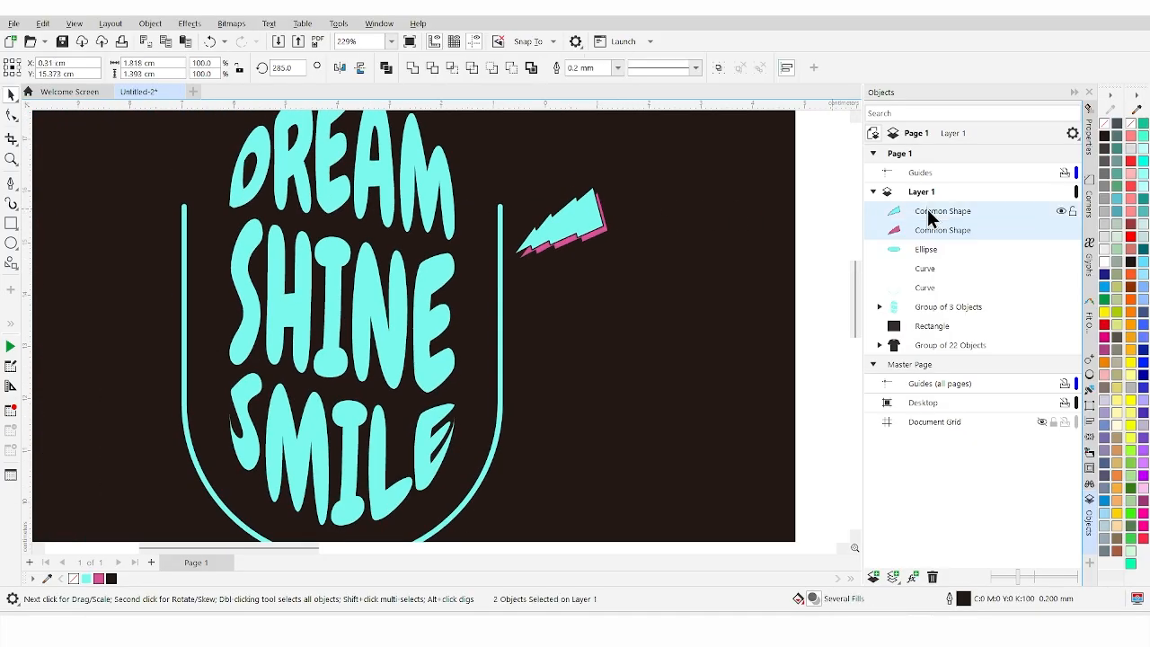
key("ctrl+g")
scroll(567, 232, "down", 2)
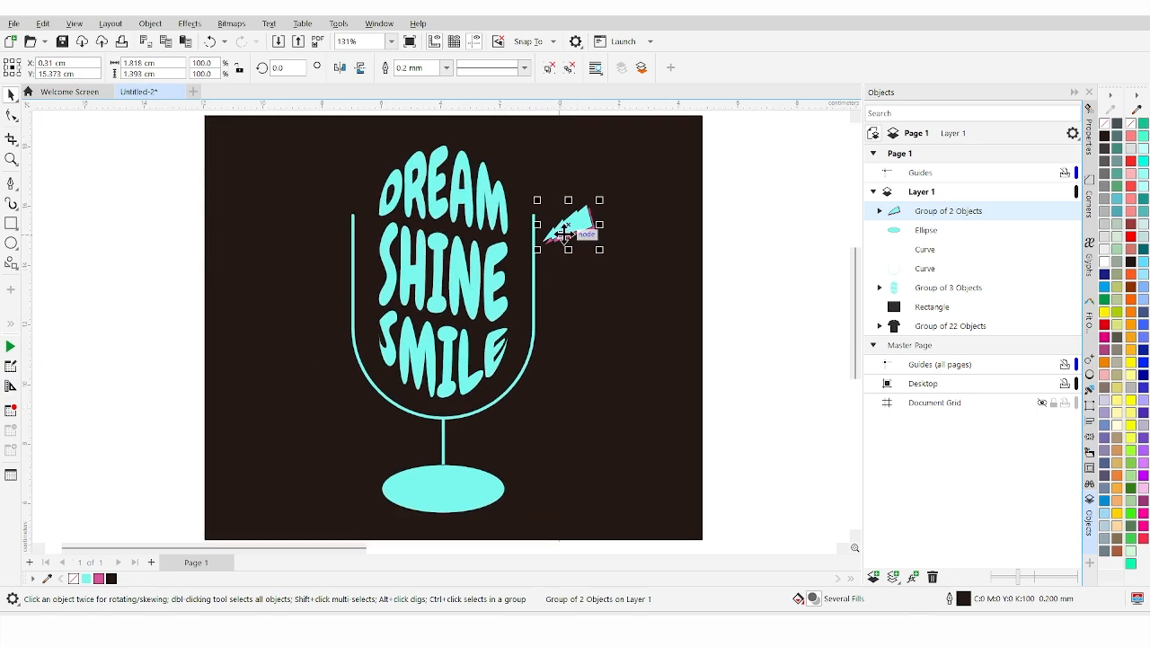
left_click_drag(564, 232, 565, 288)
right_click(564, 287)
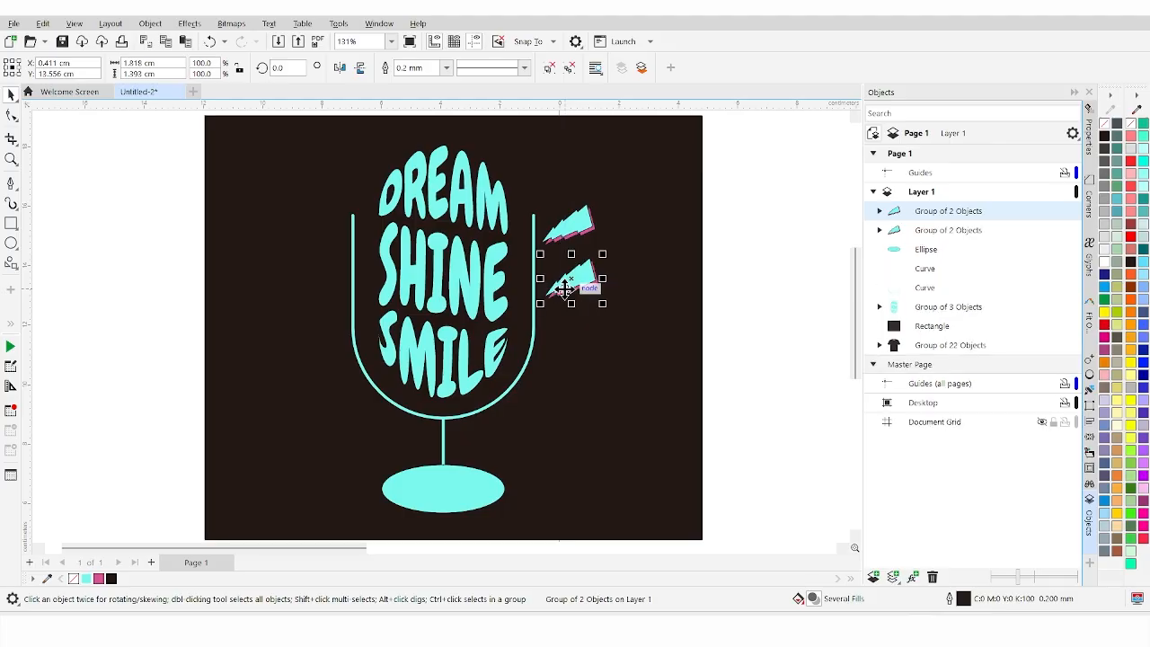
Rotate the lower lightning bolt copy about 15° clockwise, and place a third copy below it, tilted further clockwise
scroll(566, 287, "up", 1)
left_click(566, 285)
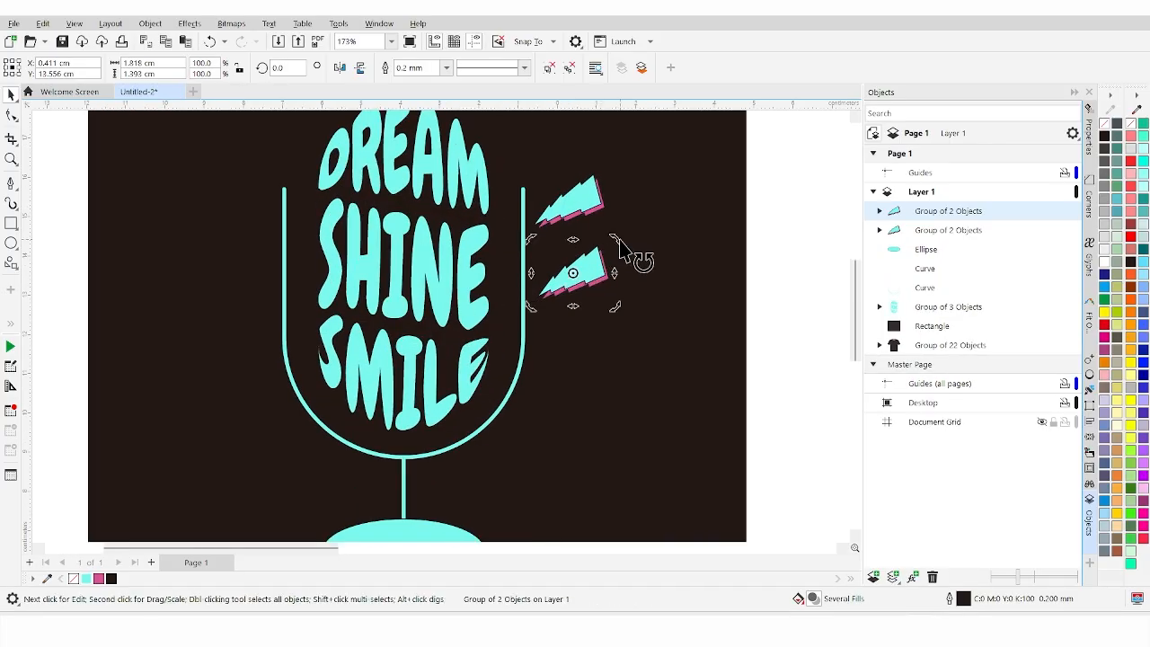
left_click_drag(633, 256, 624, 324)
left_click(755, 255)
left_click(585, 338)
left_click(750, 327)
scroll(539, 286, "down", 1)
scroll(520, 310, "up", 1)
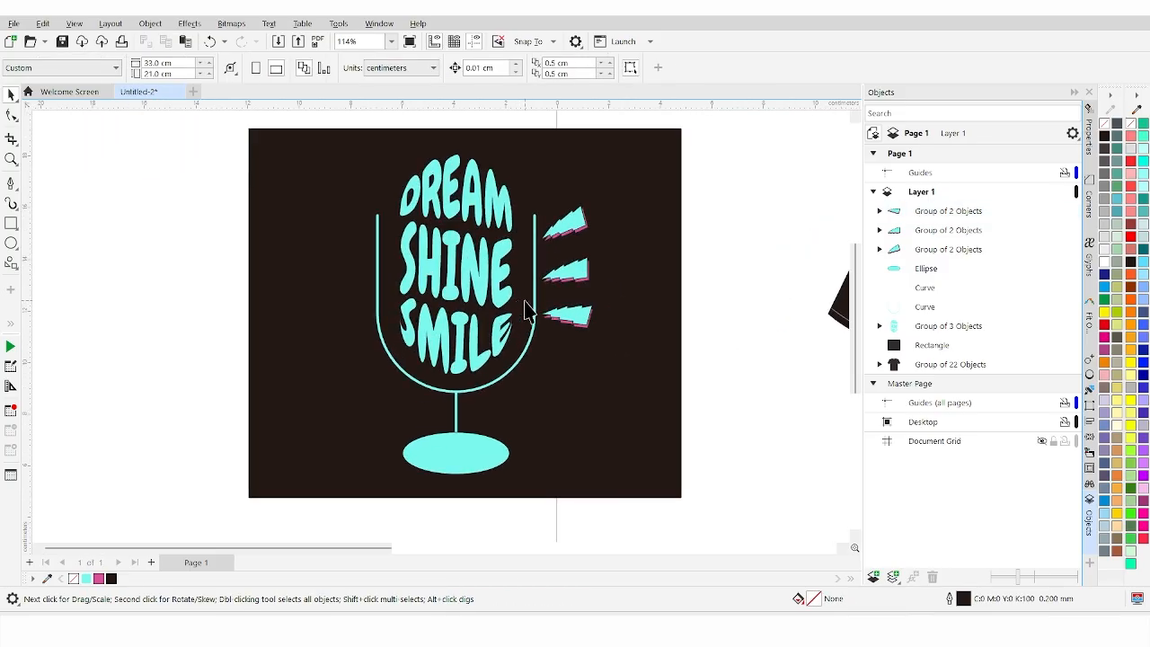
Group the three lightning bolts beside the microphone's right edge
left_click(564, 314)
left_click(566, 280, "shift")
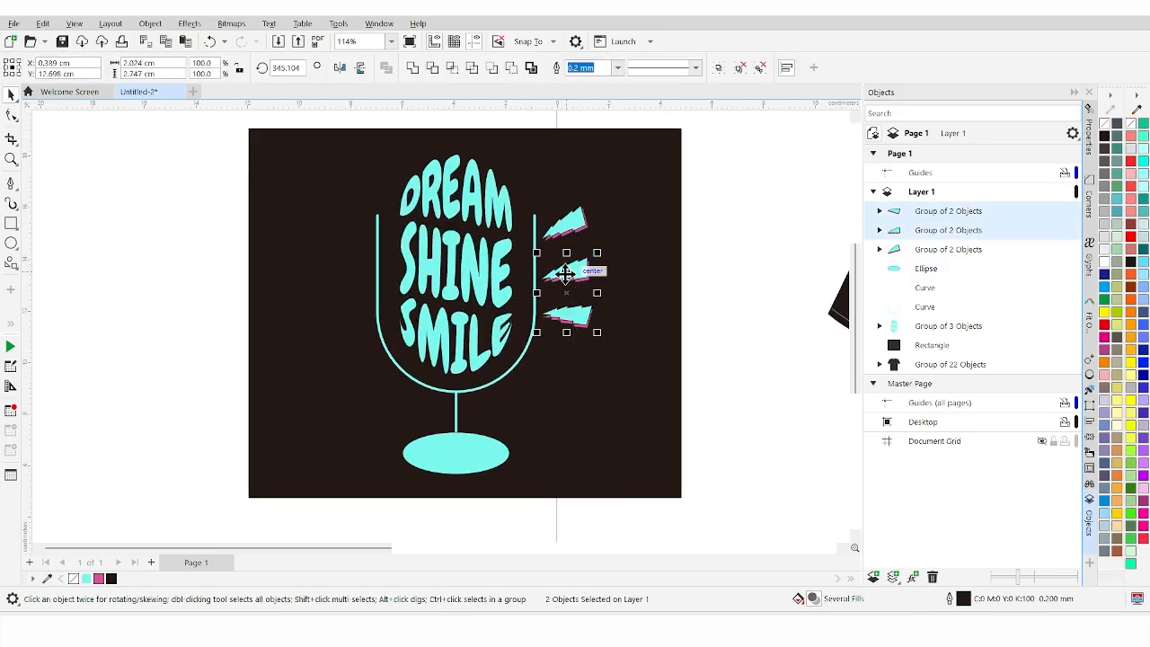
left_click(570, 227, "shift")
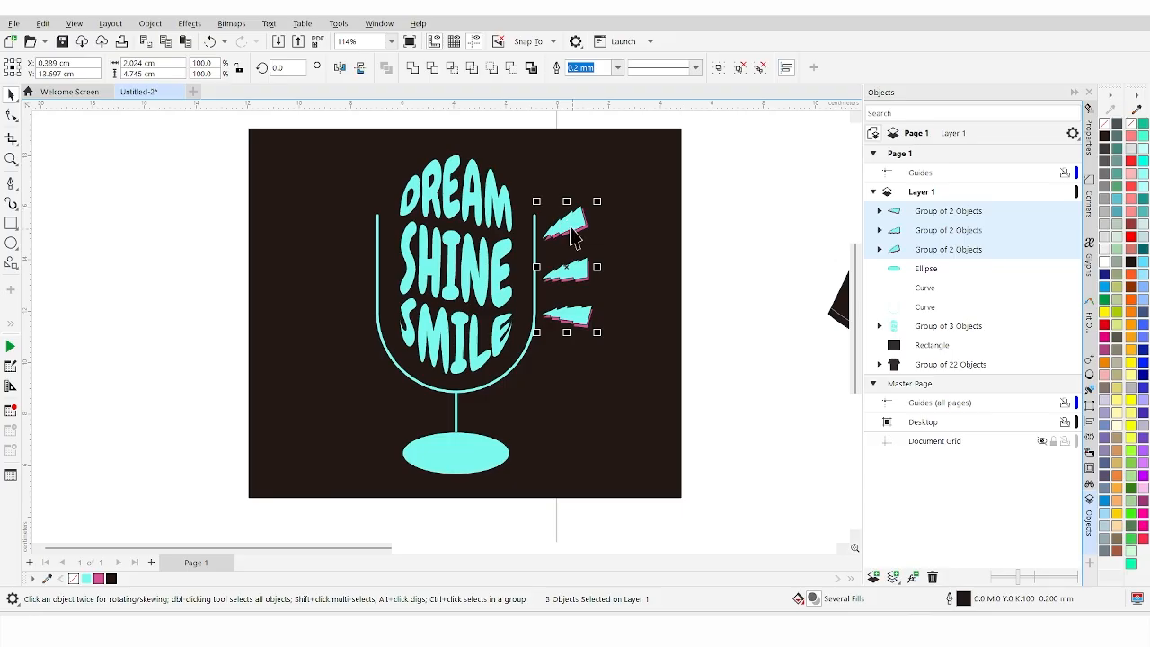
key("ctrl+g")
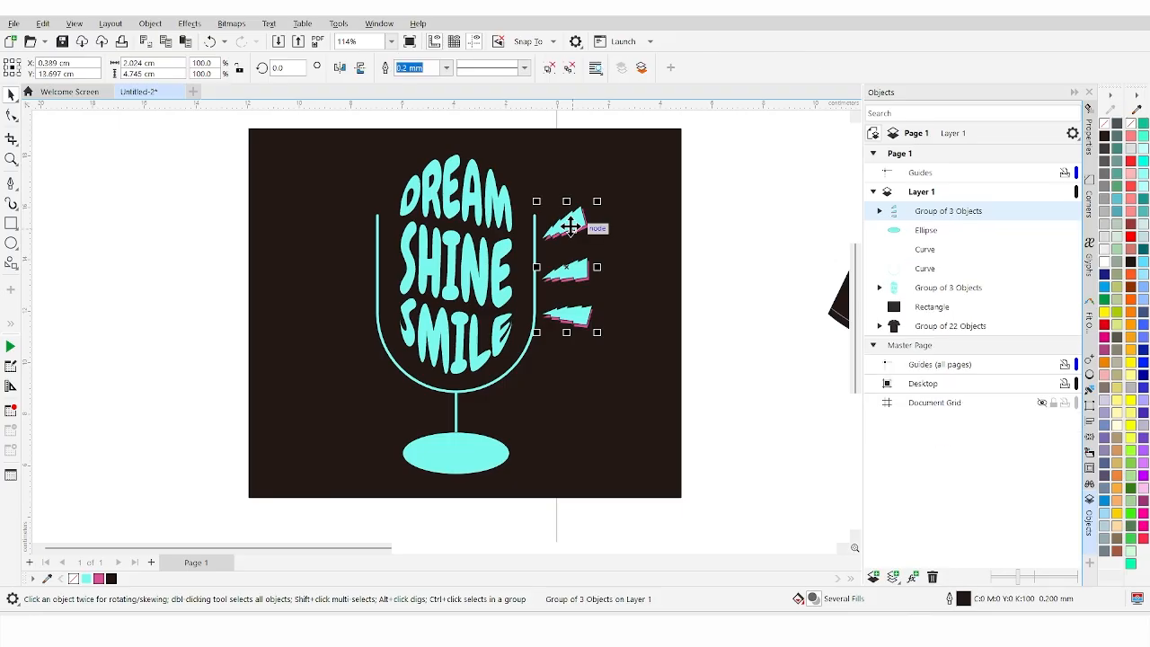
Set the bolt group's rotation centre on the middle of the microphone lettering and rotate a copy 180° to the opposite side
left_click(567, 268)
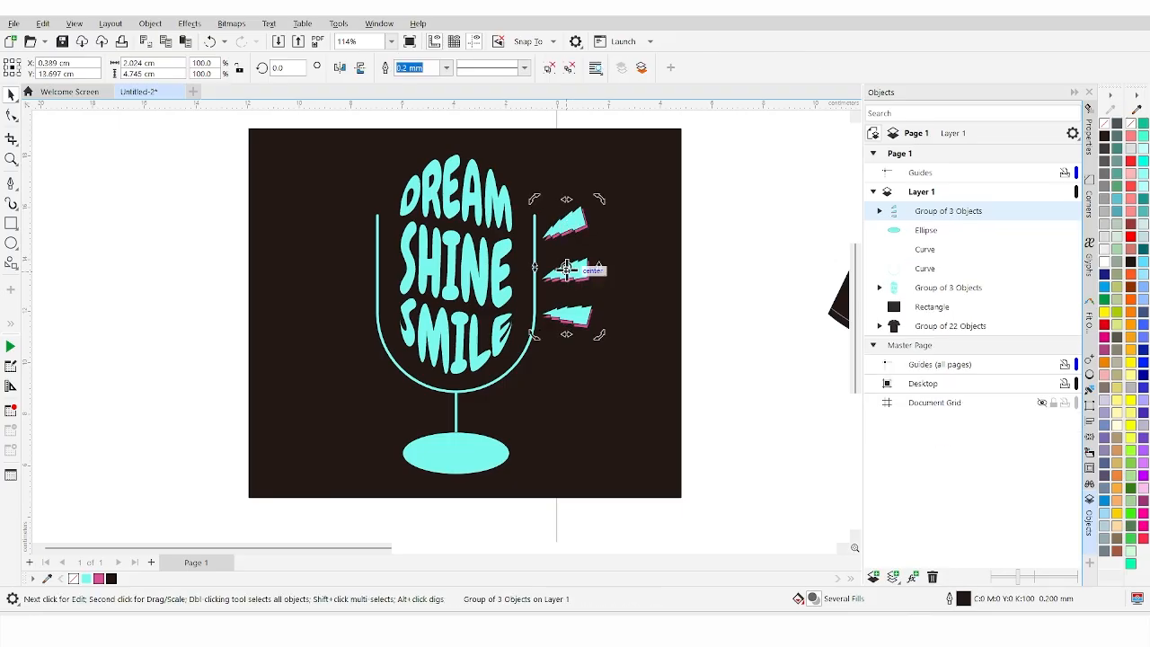
mouse_move(566, 268)
left_mouse_down()
mouse_move(451, 272)
mouse_move(447, 376)
left_mouse_up()
key("ctrl+z")
left_click_drag(566, 267, 456, 264)
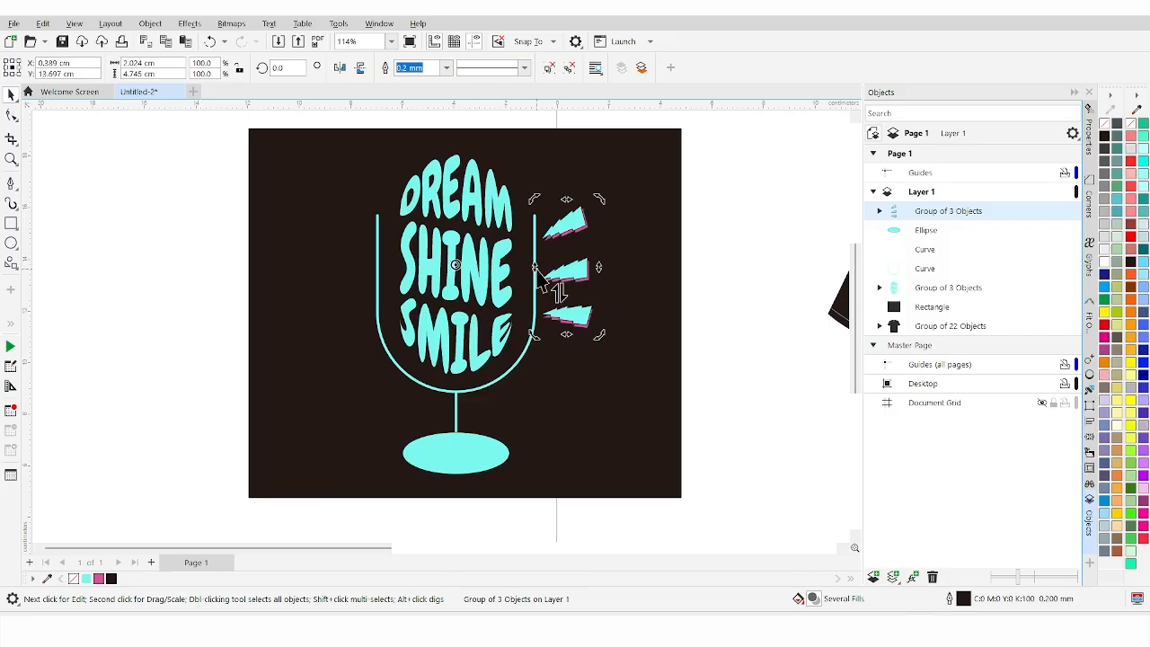
left_click_drag(600, 198, 257, 386)
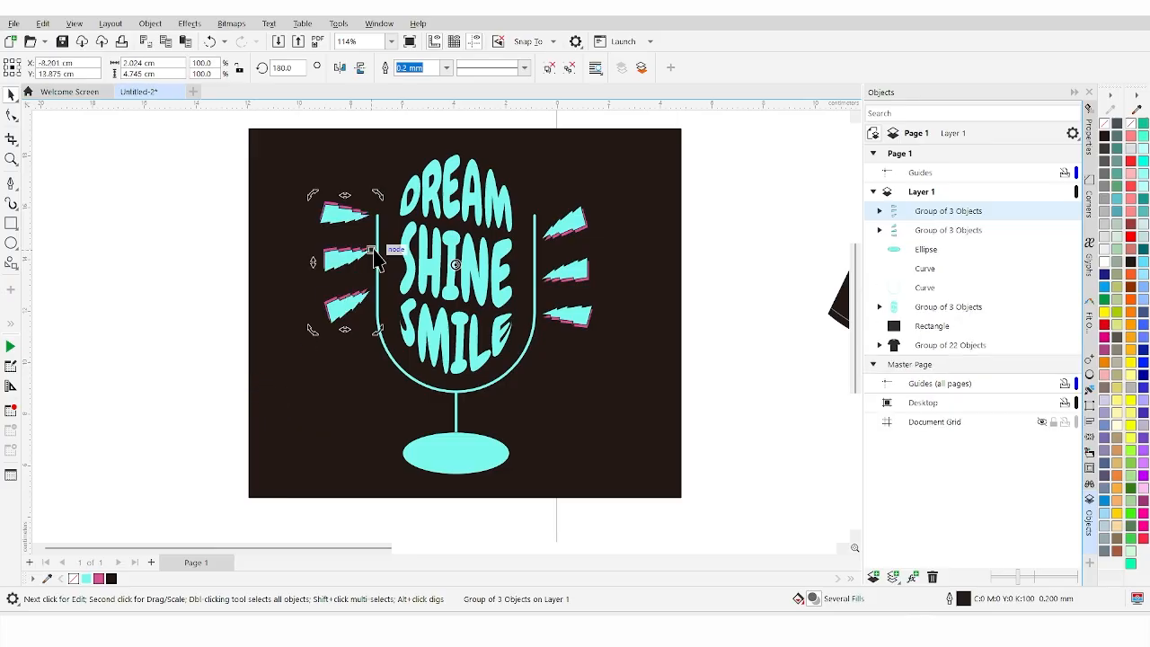
Flip the copied bolt group vertically and align its vertical centre with the original bolt group
left_click(361, 71)
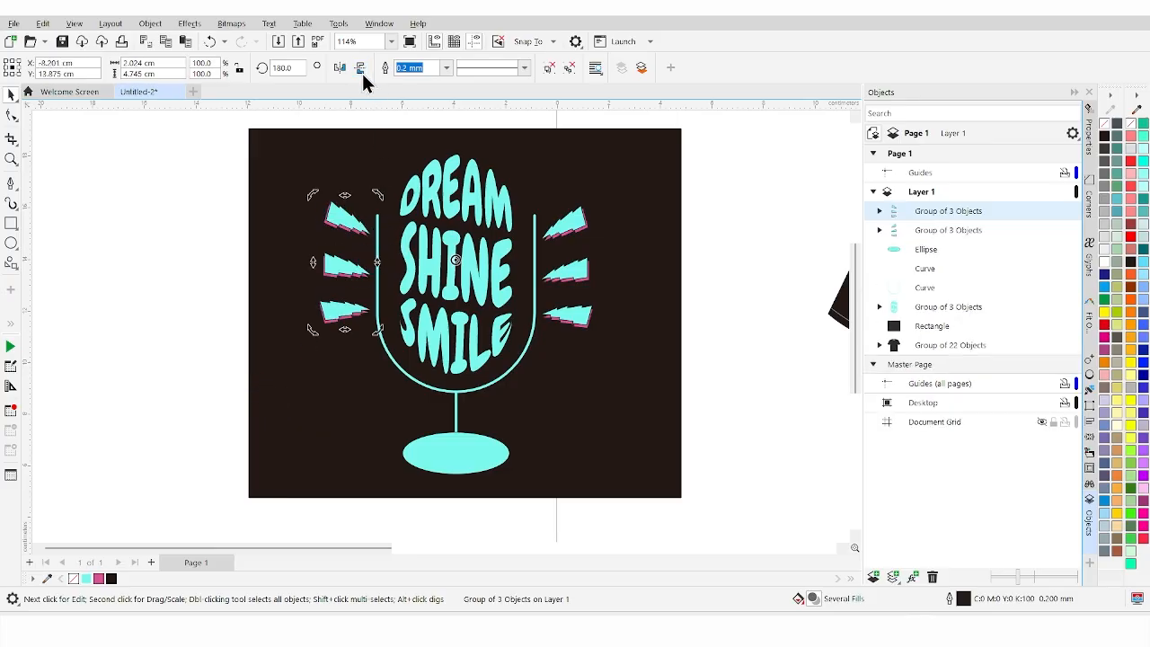
left_click(563, 233, "shift")
key("e")
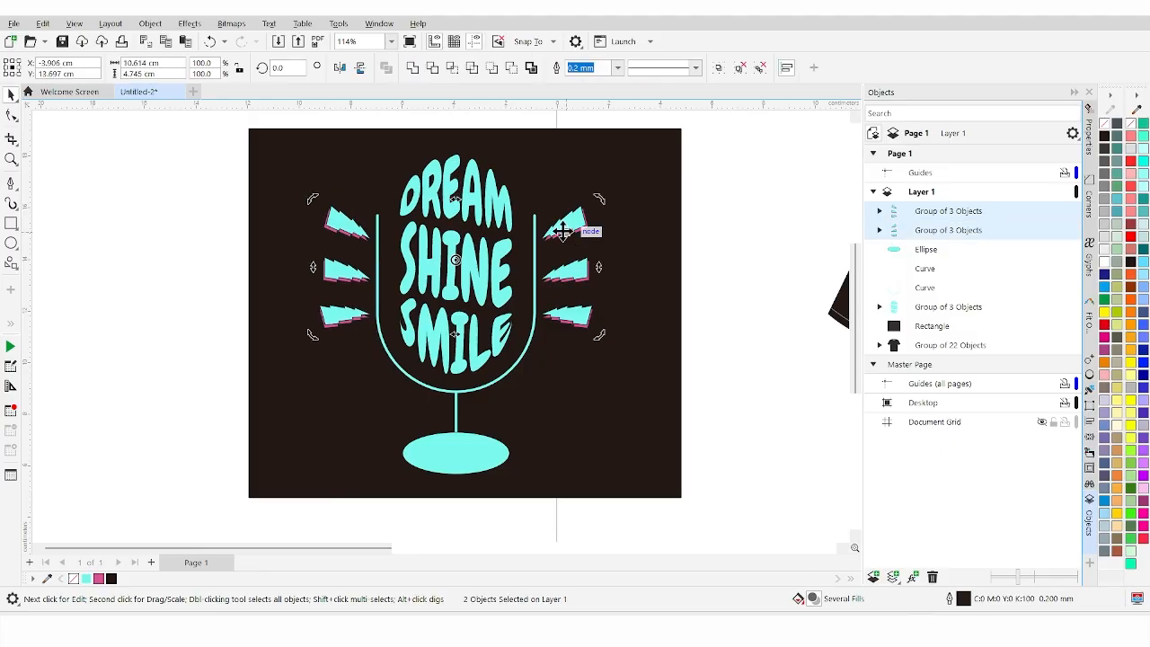
left_click(187, 251)
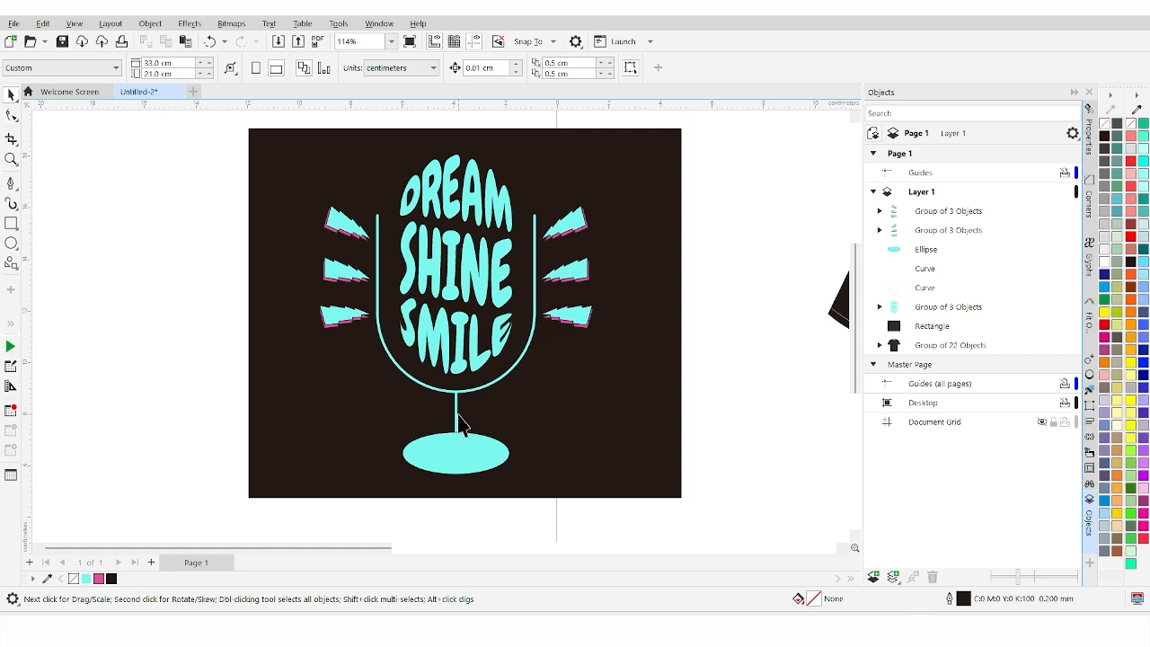
Select the lettering, microphone parts and both bolt groups, and scale them proportionally about their centre to about 4.37 × 5.10 cm
left_click(463, 452)
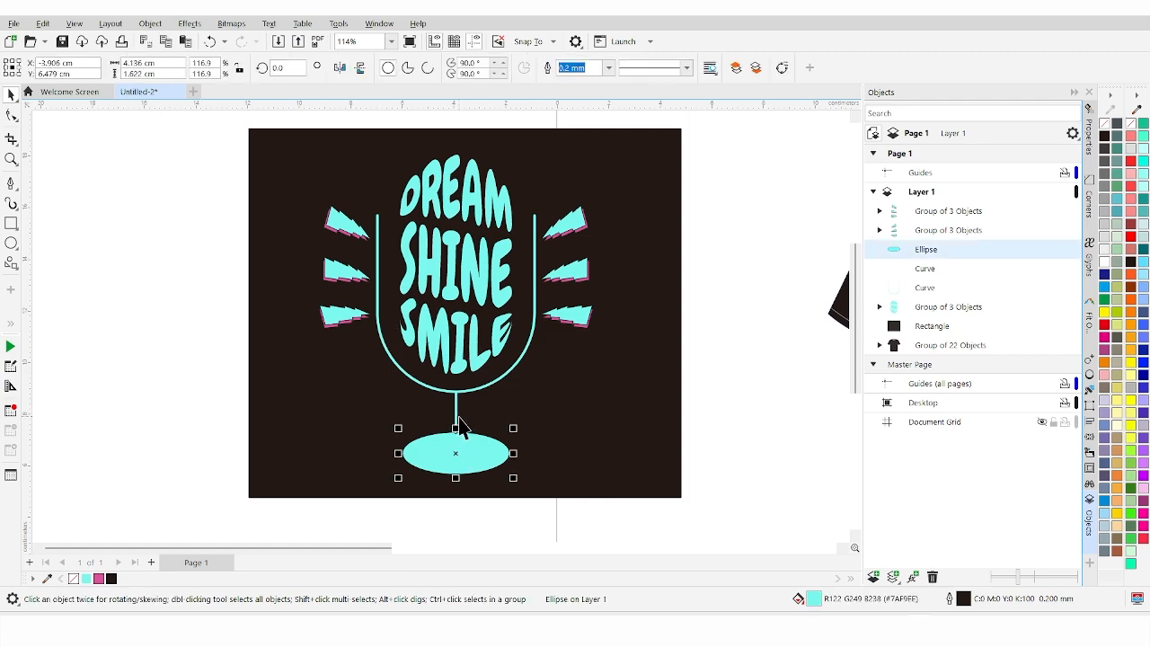
left_click(456, 421, "shift")
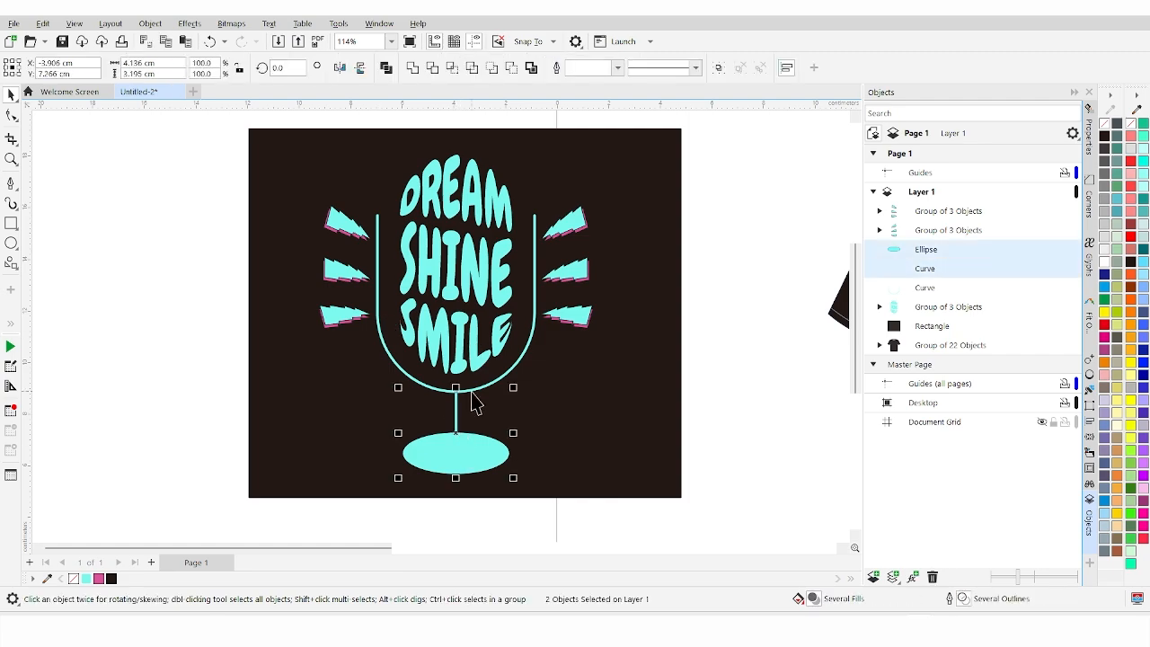
left_click(477, 388, "shift")
left_click(479, 192, "shift")
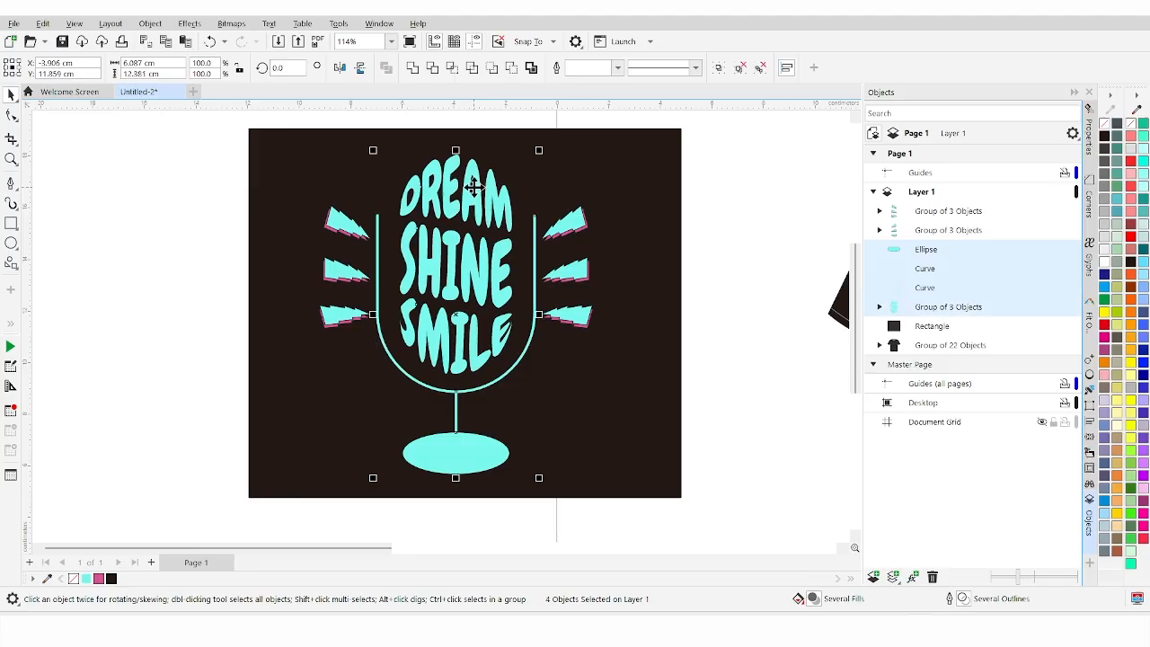
left_click(567, 228, "shift")
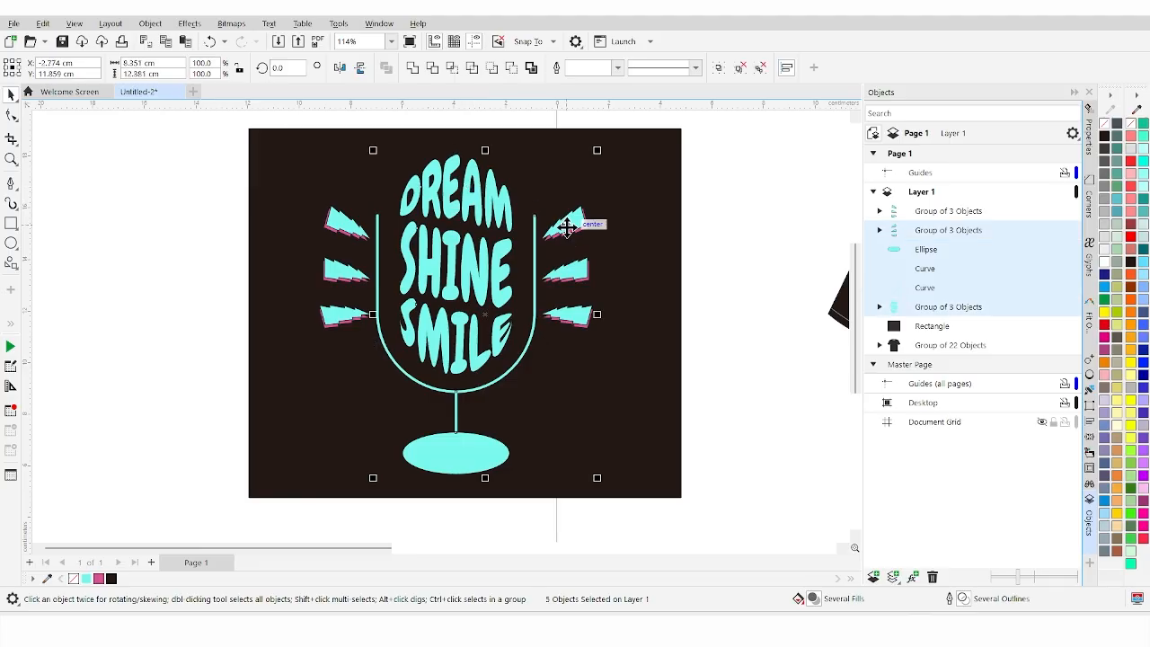
left_click(331, 235, "shift")
scroll(311, 273, "down", 3)
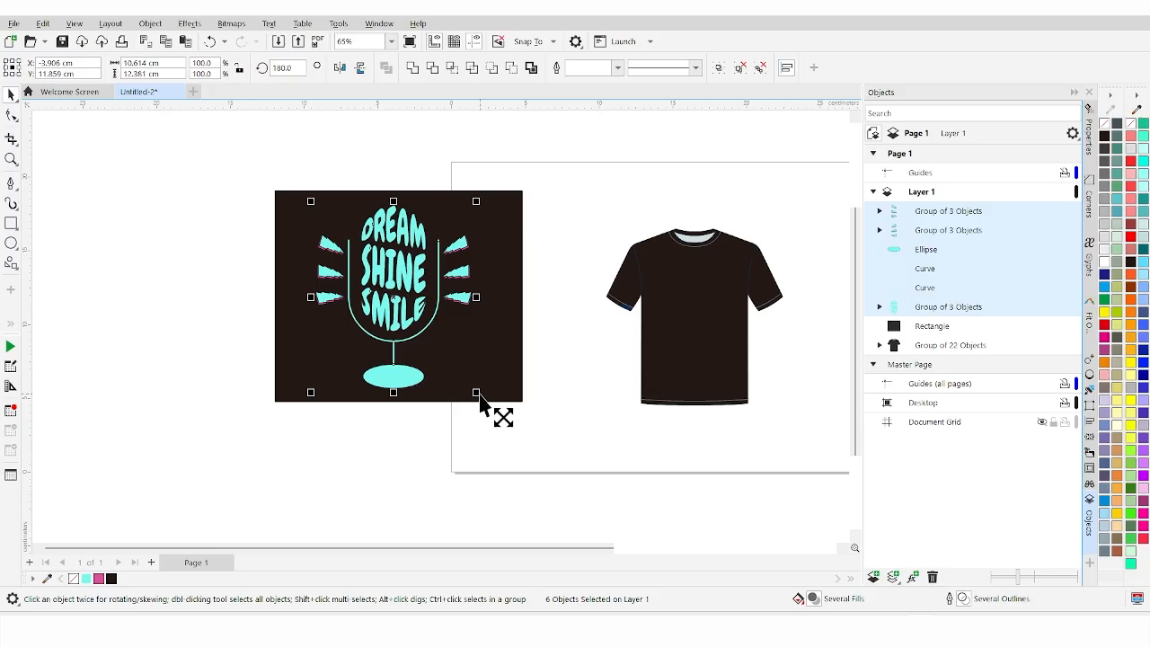
left_click_drag(475, 392, 433, 347)
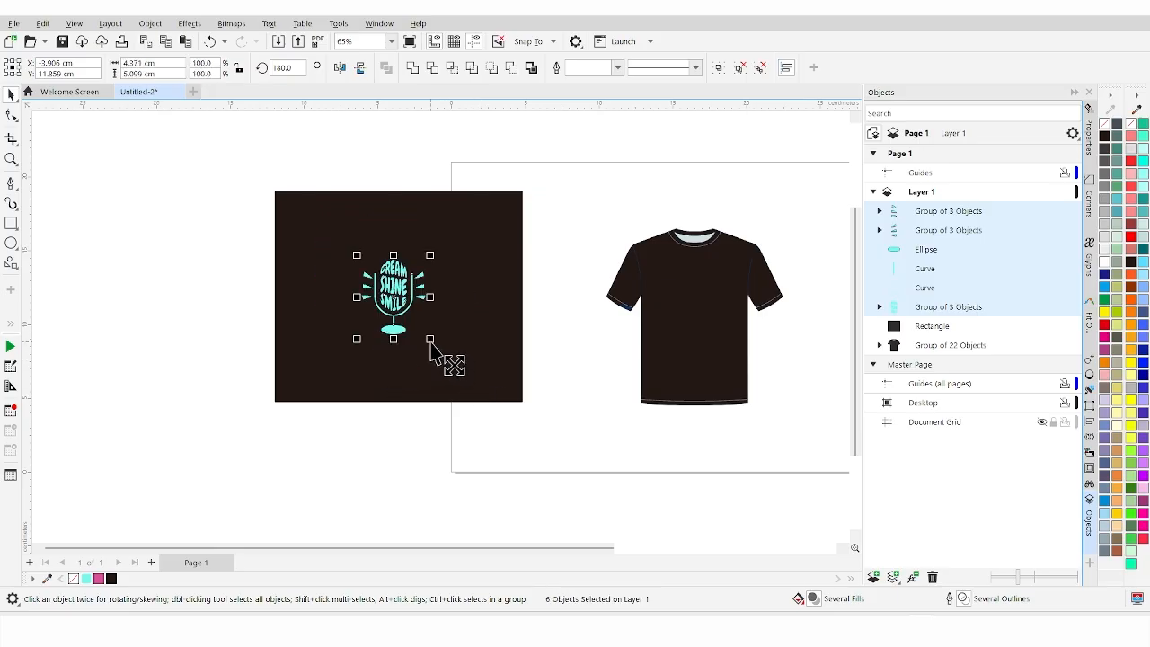
Move the selected microphone artwork from the black rectangle onto the chest of the T-shirt
scroll(421, 360, "up", 1)
scroll(396, 323, "down", 1)
scroll(380, 306, "up", 1)
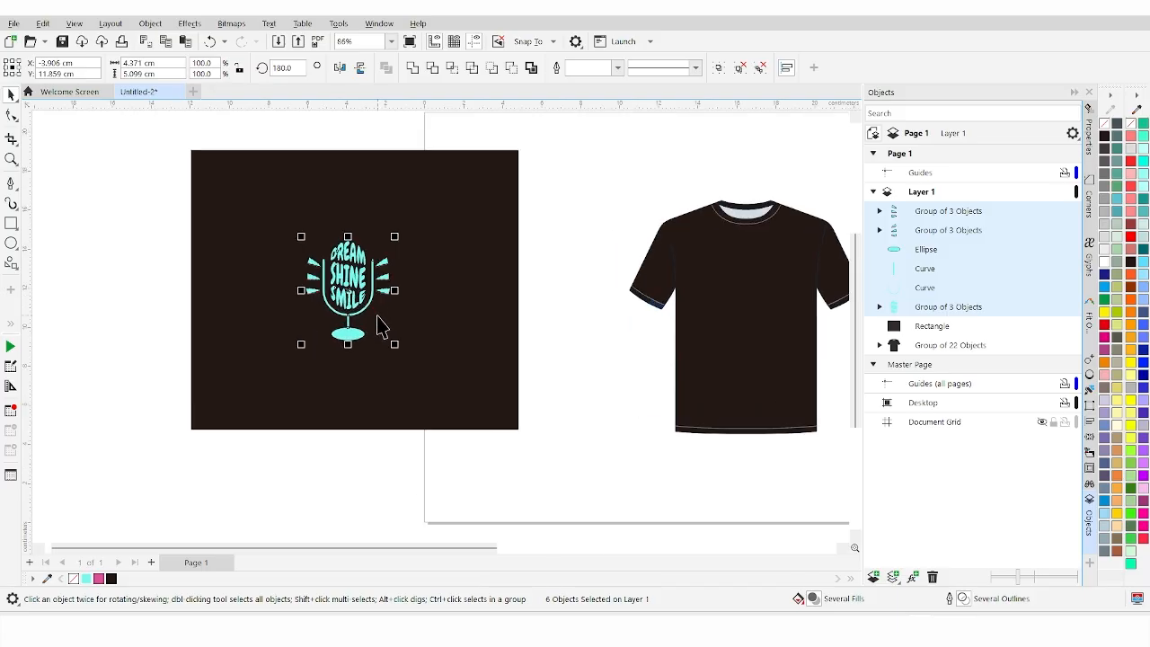
left_click_drag(366, 299, 761, 328)
scroll(350, 313, "down", 1)
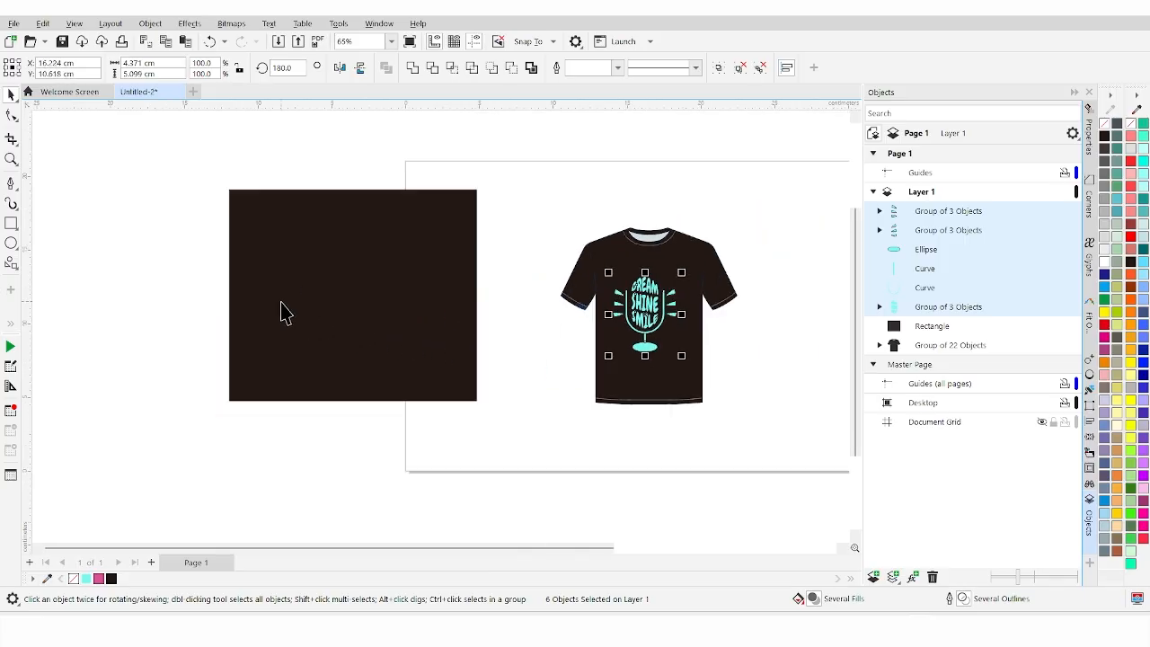
Shift the artwork about 0.36 cm right and 0.13 cm up on the T-shirt, and group its six objects
scroll(554, 311, "up", 2)
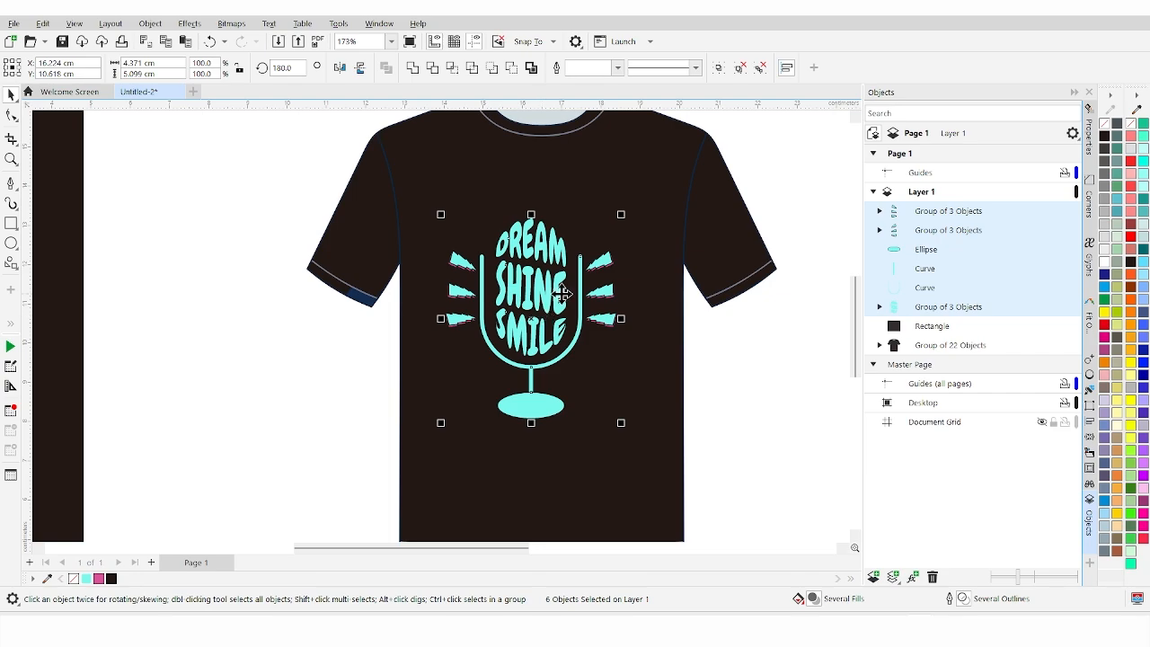
scroll(562, 292, "up", 2)
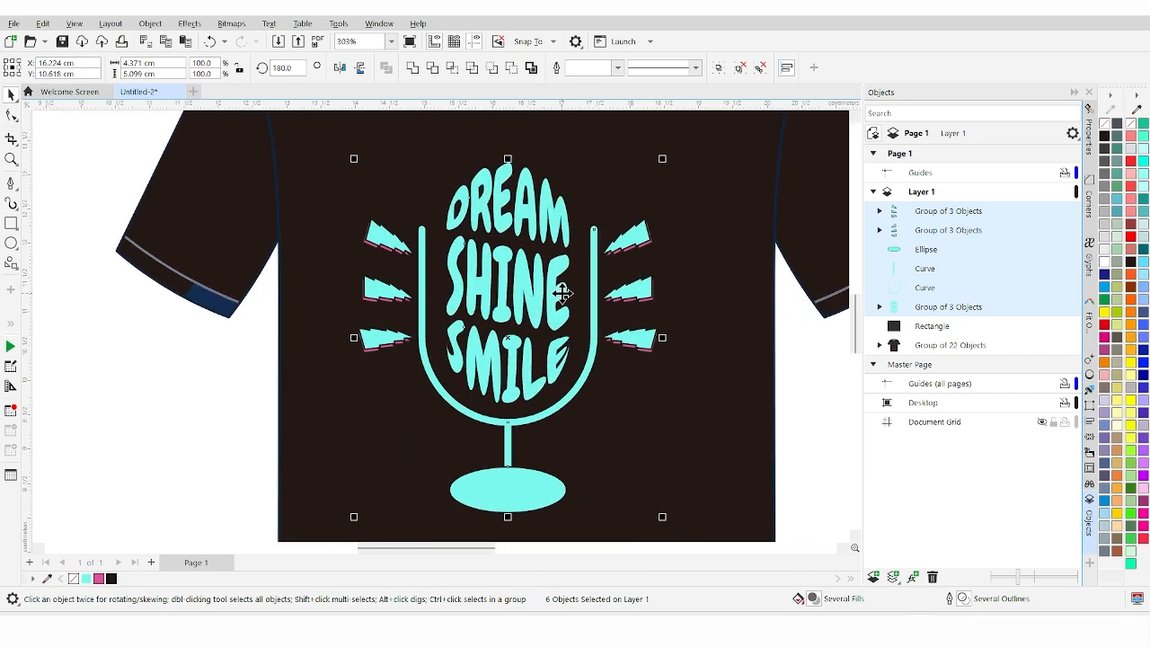
scroll(561, 292, "down", 1)
scroll(561, 292, "down", 2)
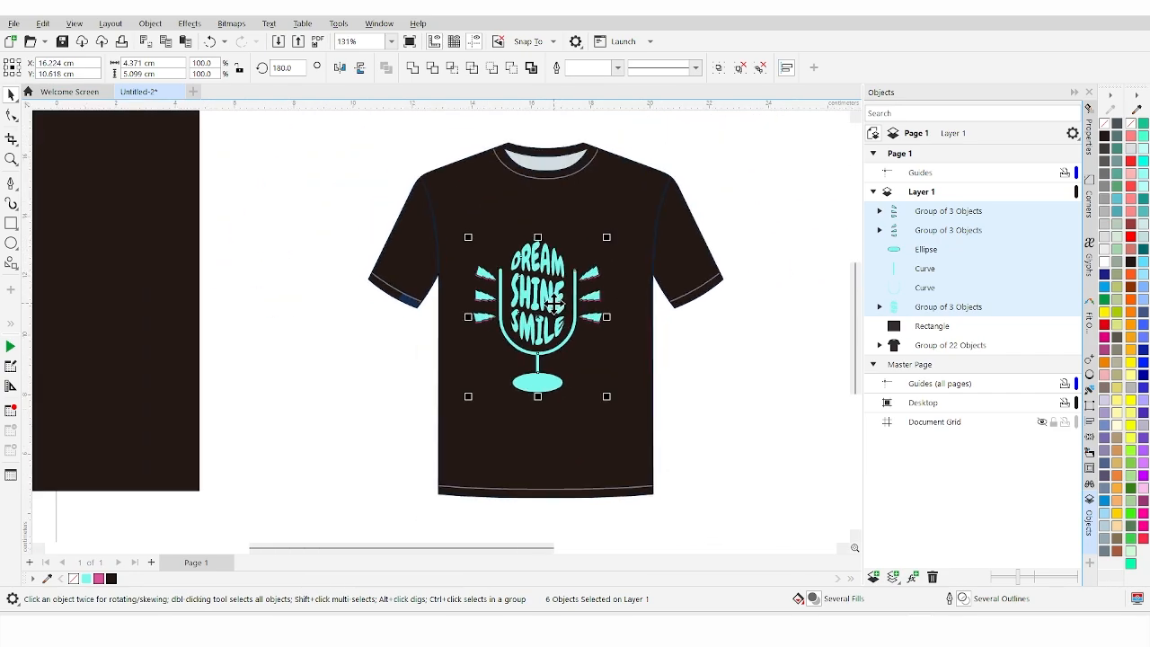
left_click_drag(551, 300, 562, 299)
scroll(563, 299, "up", 3)
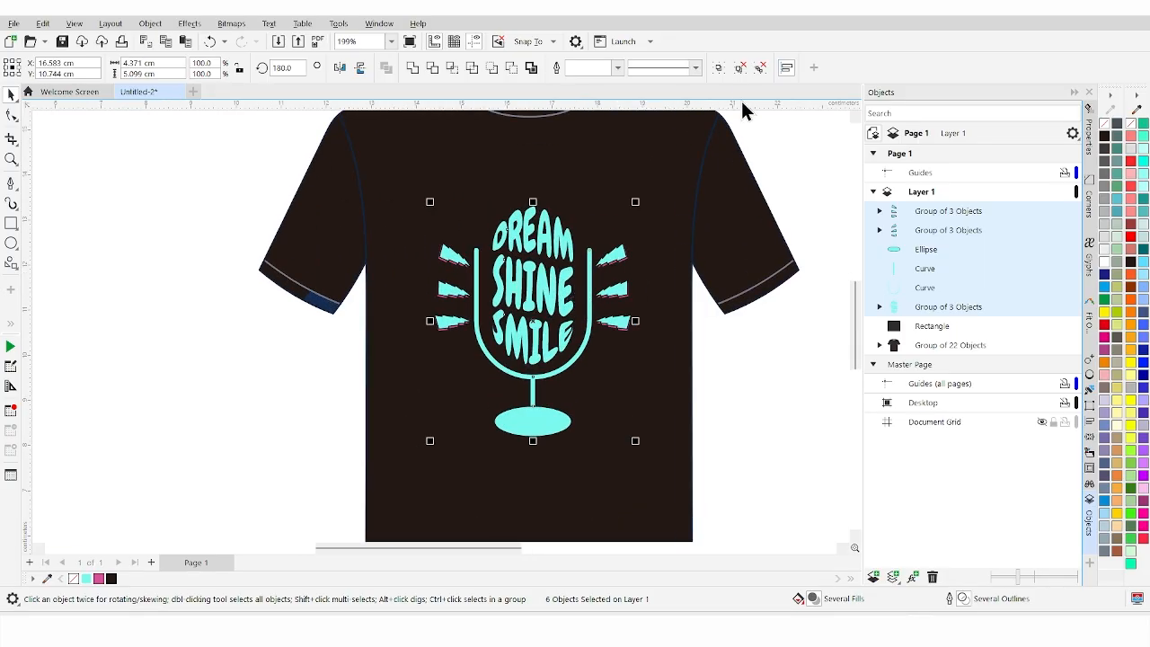
left_click(719, 64)
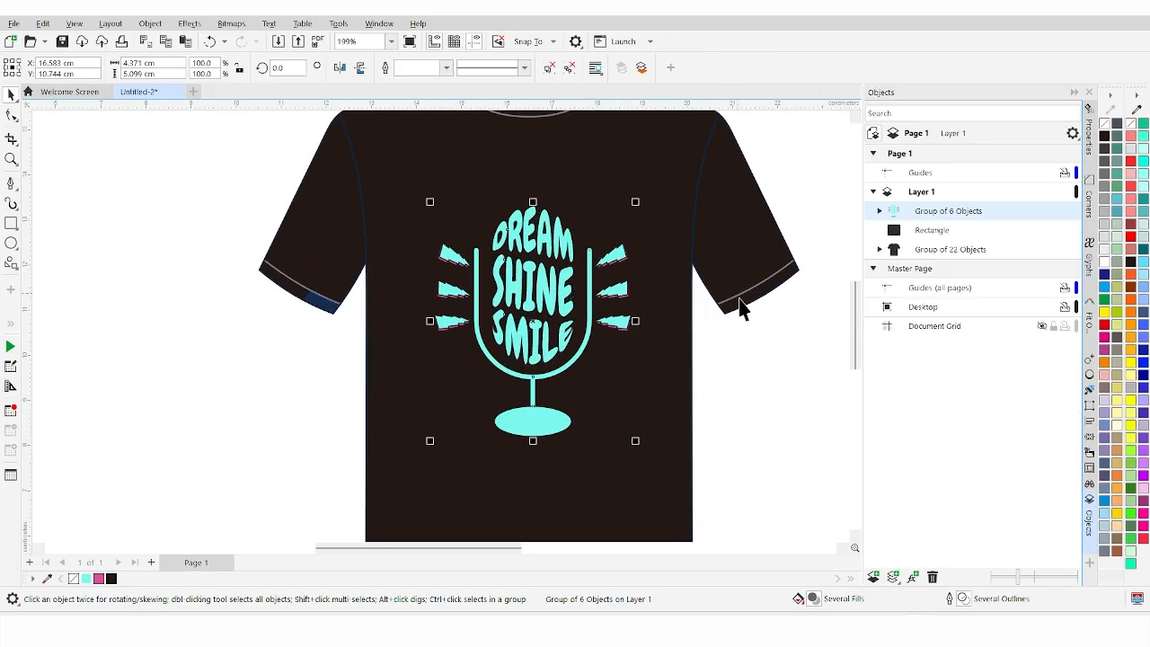
Resize the grouped microphone artwork proportionally about its centre to about 4.34 × 5.07 cm
left_click(725, 374)
left_click(550, 371)
scroll(521, 377, "down", 3)
scroll(573, 378, "up", 3)
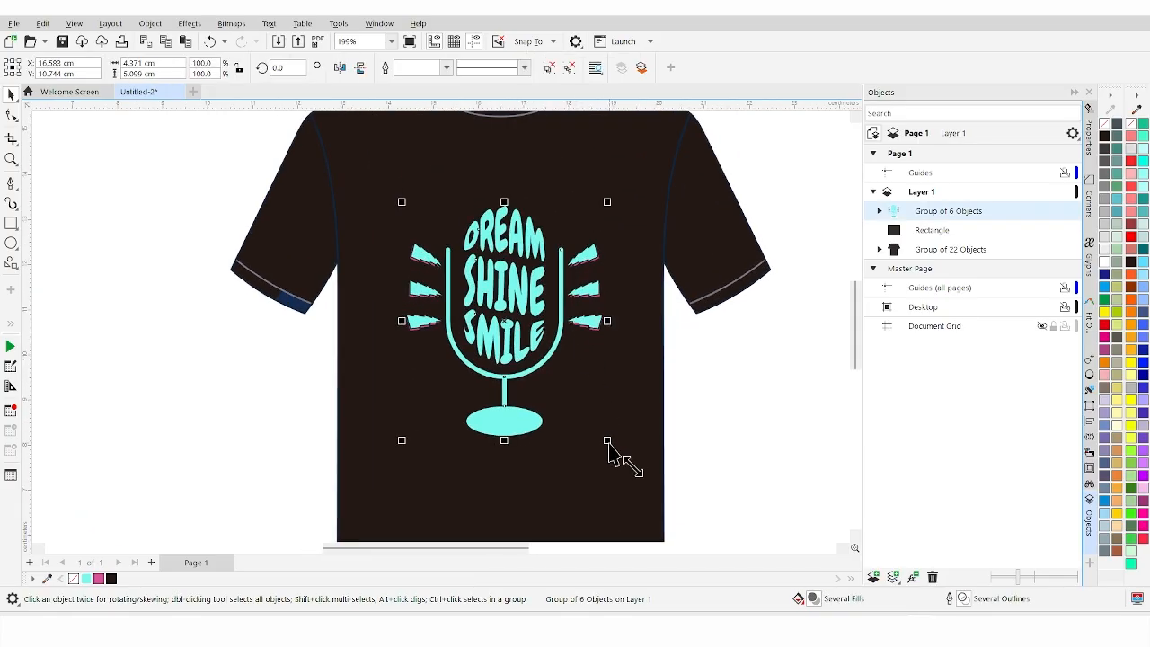
left_click_drag(608, 440, 606, 442)
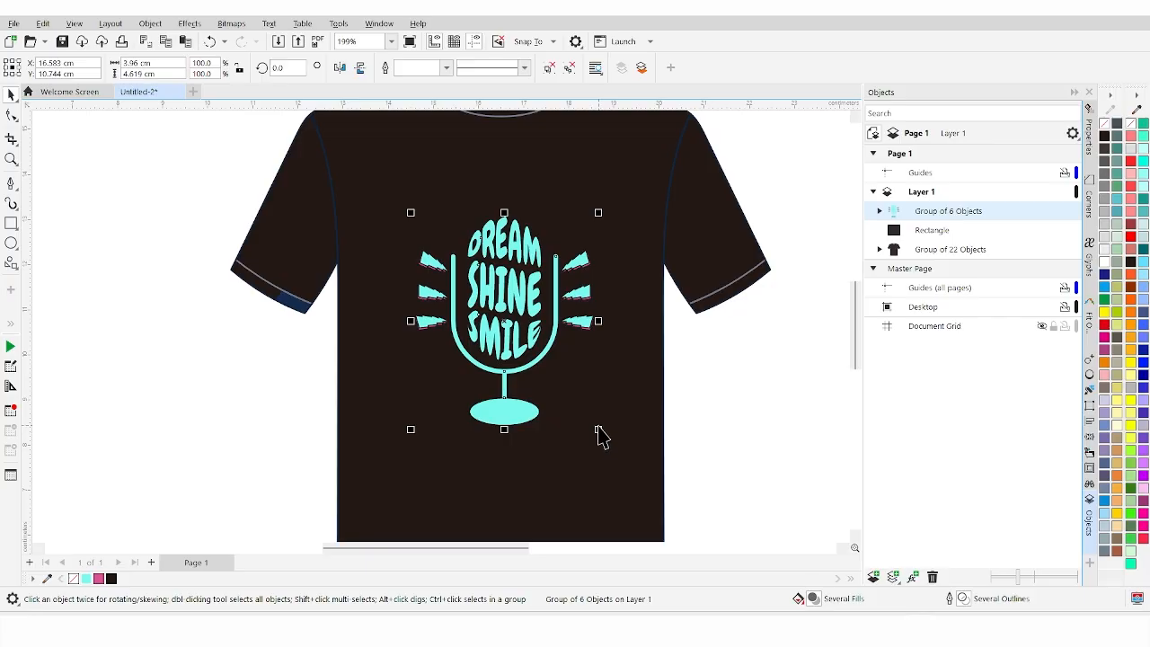
scroll(593, 429, "down", 2)
scroll(593, 430, "up", 1)
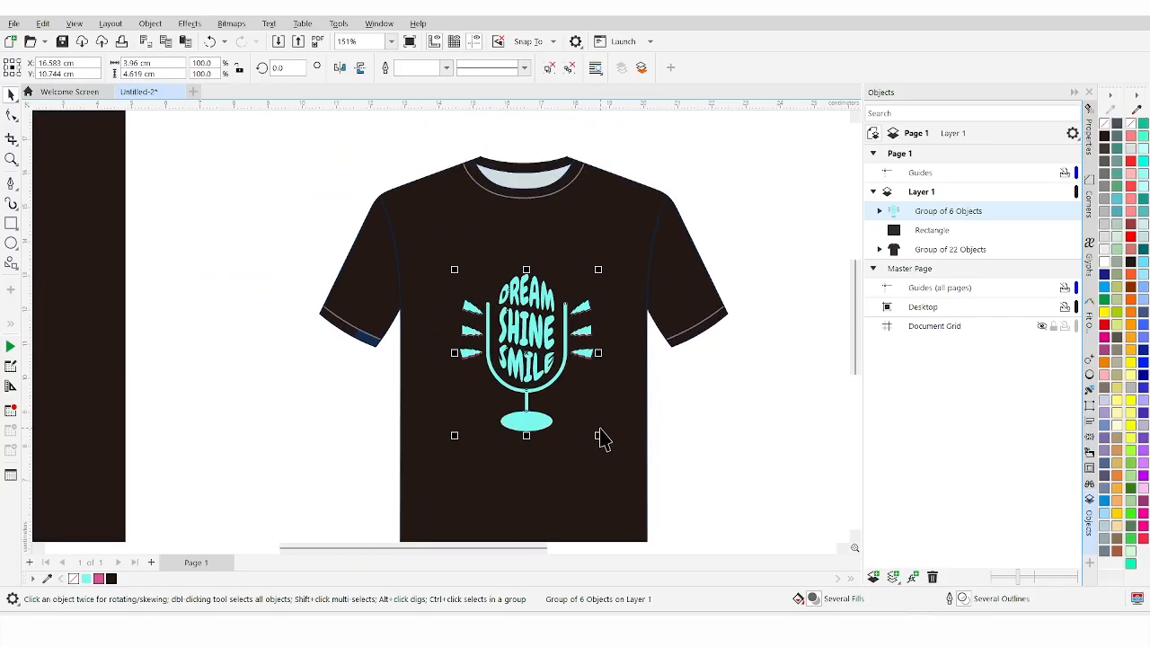
left_click_drag(599, 438, 607, 446)
left_click(689, 428)
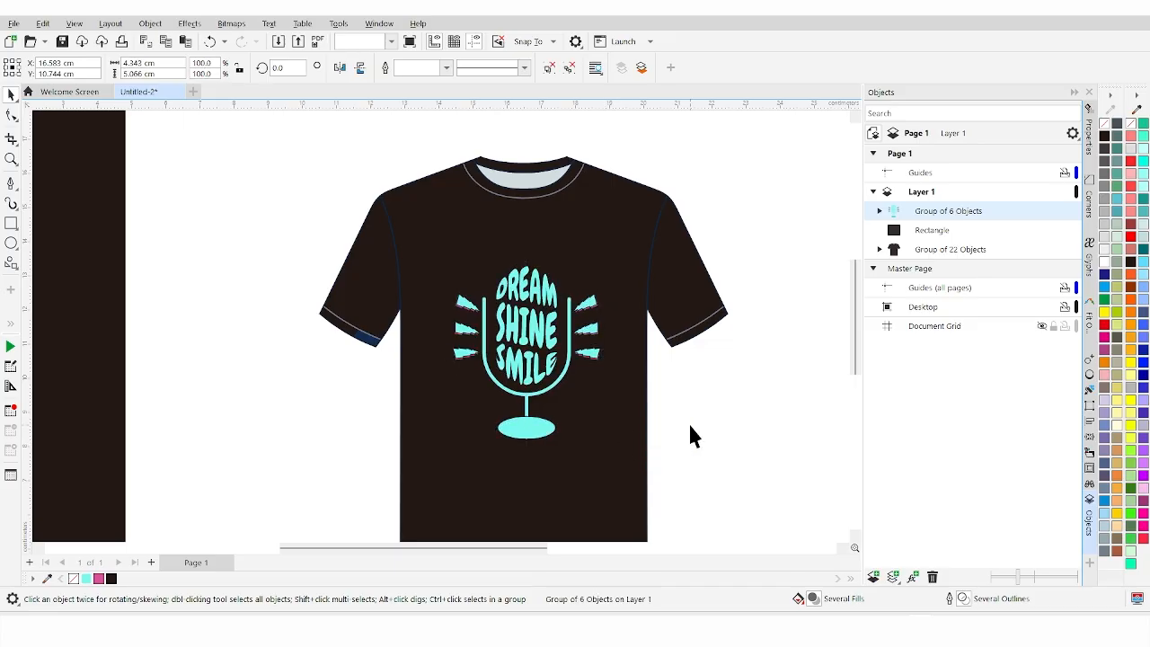
Centre the artwork group horizontally on the T-shirt
left_click(539, 320)
left_click(570, 243, "shift")
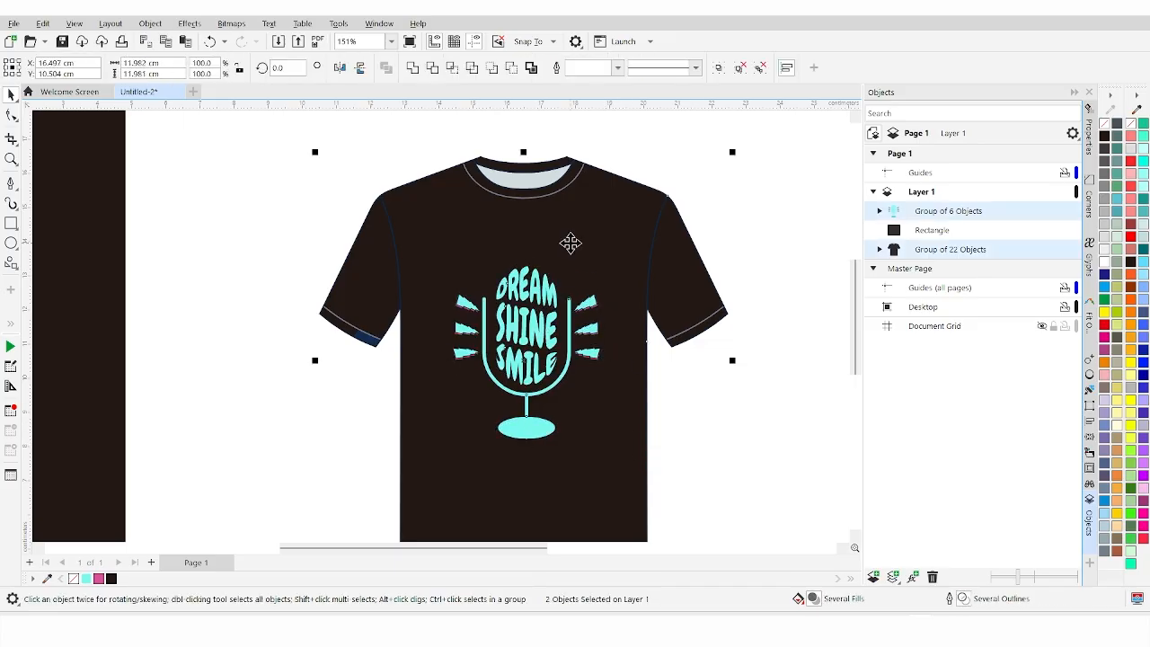
key("c")
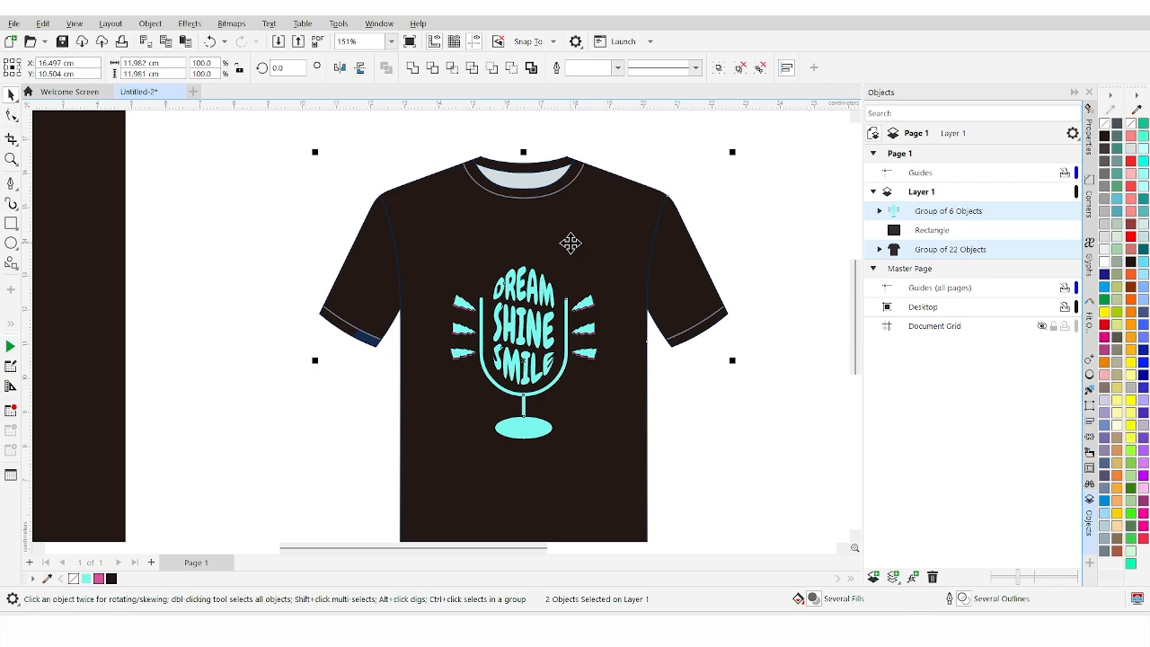
left_click(689, 387)
Delete the empty black background rectangle beside the T-shirt
scroll(479, 362, "down", 3)
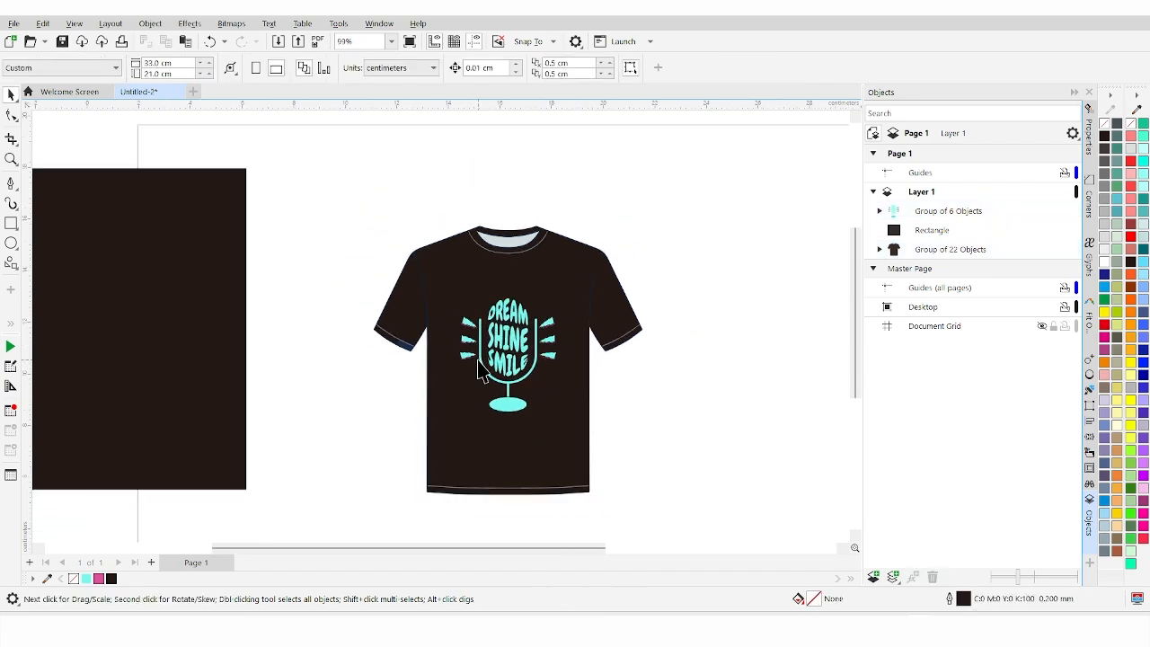
scroll(527, 366, "up", 1)
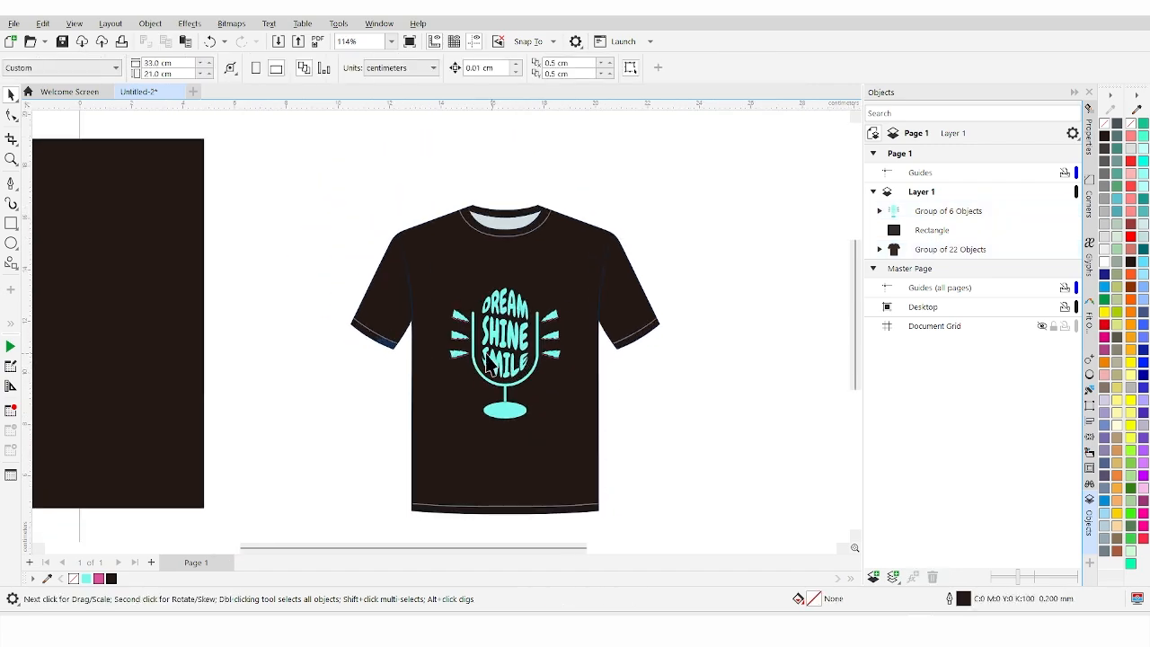
left_click(201, 355)
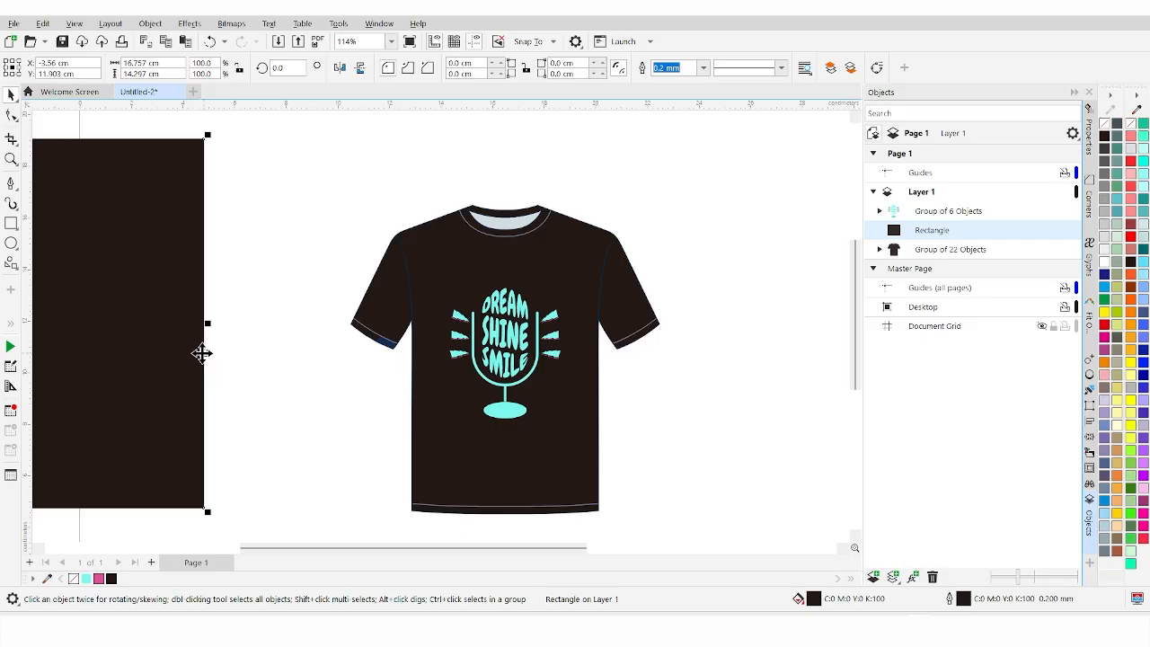
key("Delete")
Ungroup the six-object microphone artwork on the T-shirt and clear the selection
scroll(490, 391, "up", 3)
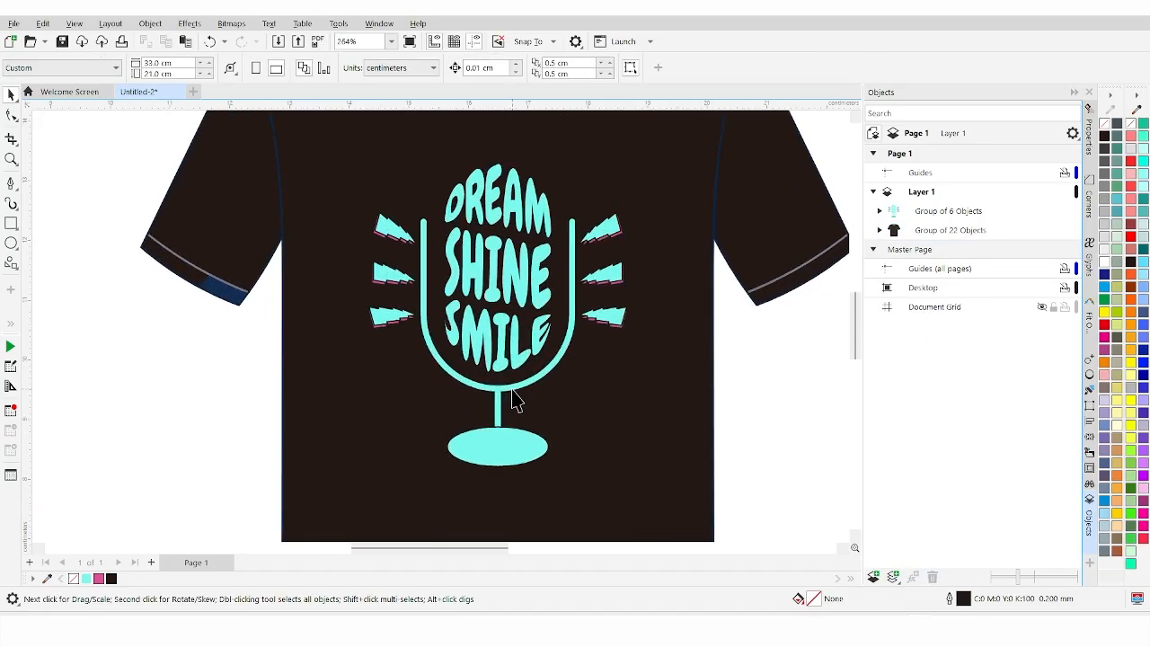
left_click(507, 403)
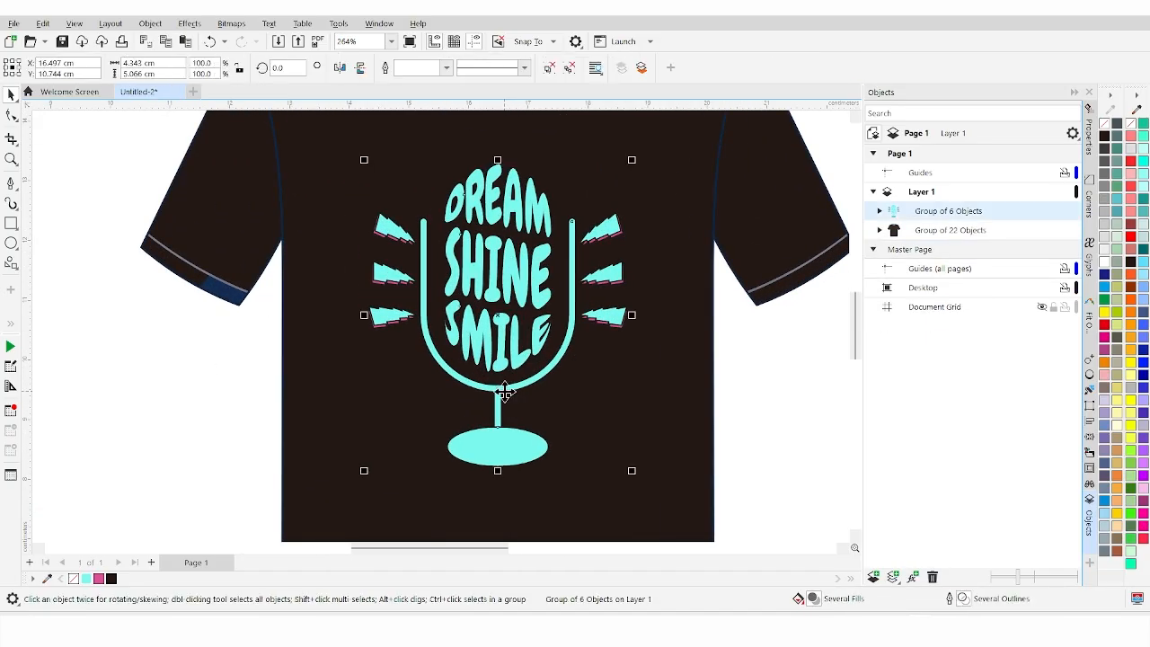
left_click(550, 71)
left_click(794, 355)
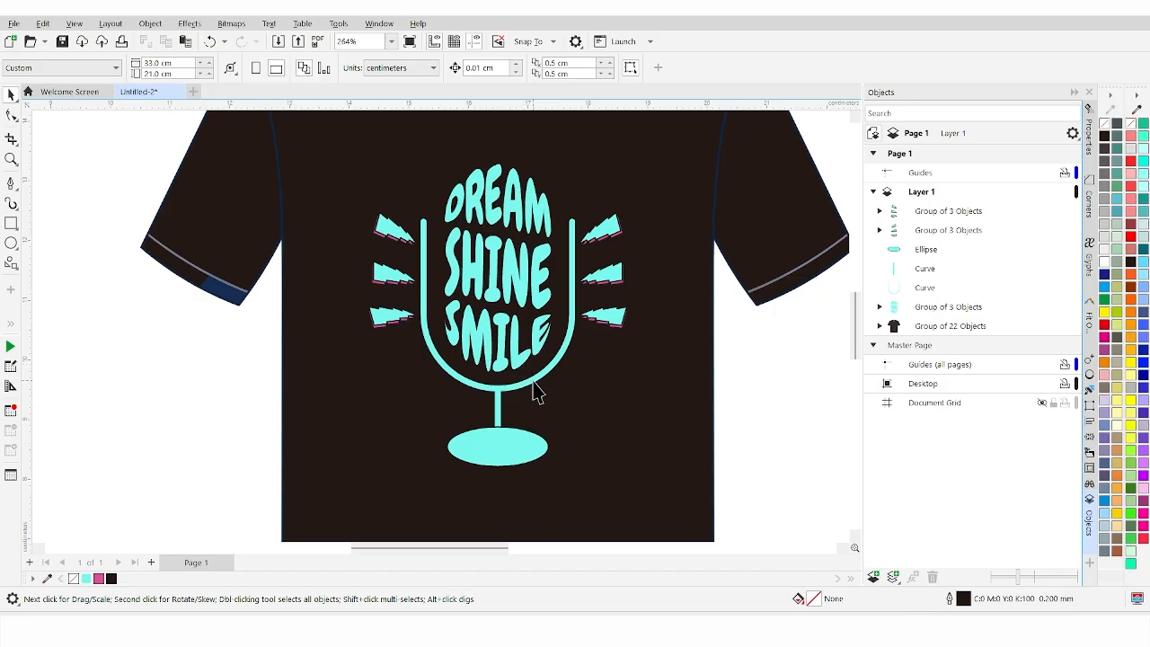
Group the microphone's U-shaped holder and stem curves and set their outline width to 1.5 mm
left_click(497, 417)
left_click(518, 384, "shift")
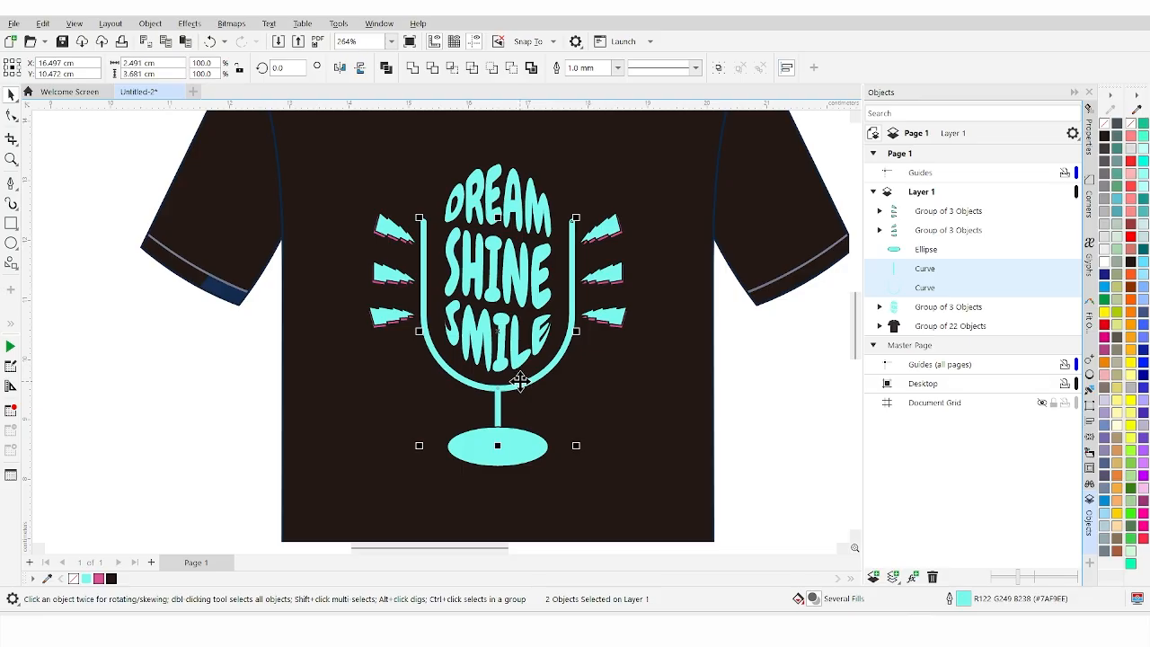
key("ctrl+g")
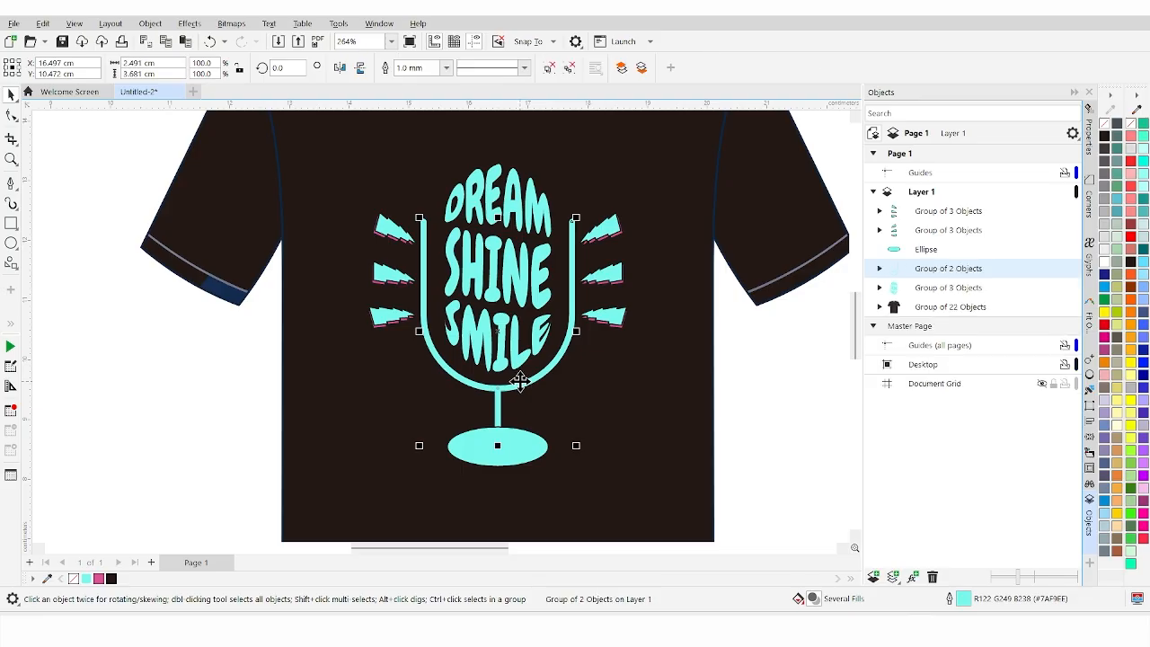
left_click(445, 69)
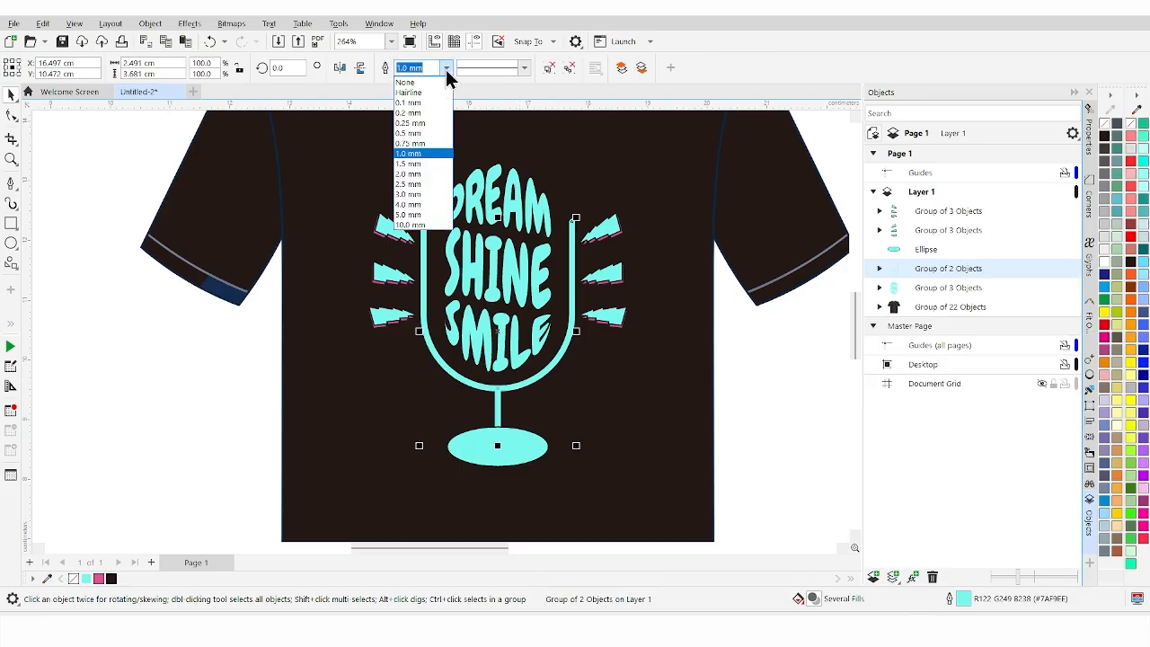
left_click(430, 167)
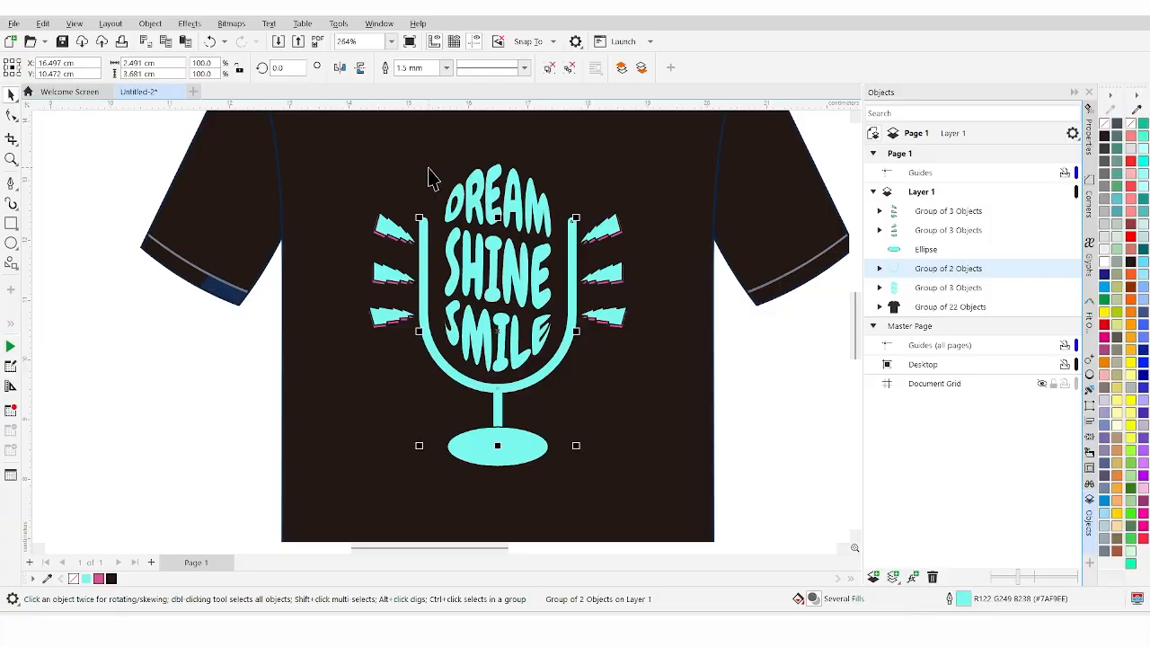
Nudge the left group of three lightning bolts about 0.07 cm left, away from the thickened microphone holder
scroll(430, 177, "down", 2)
left_click(406, 211)
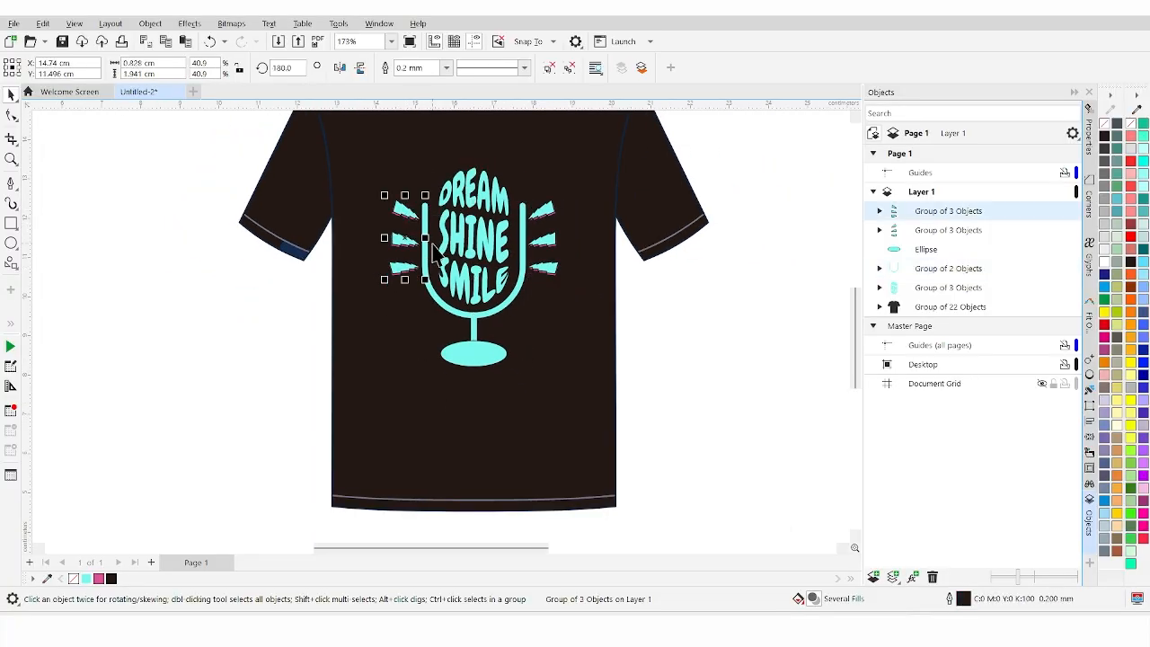
key("Left")
key("Left")
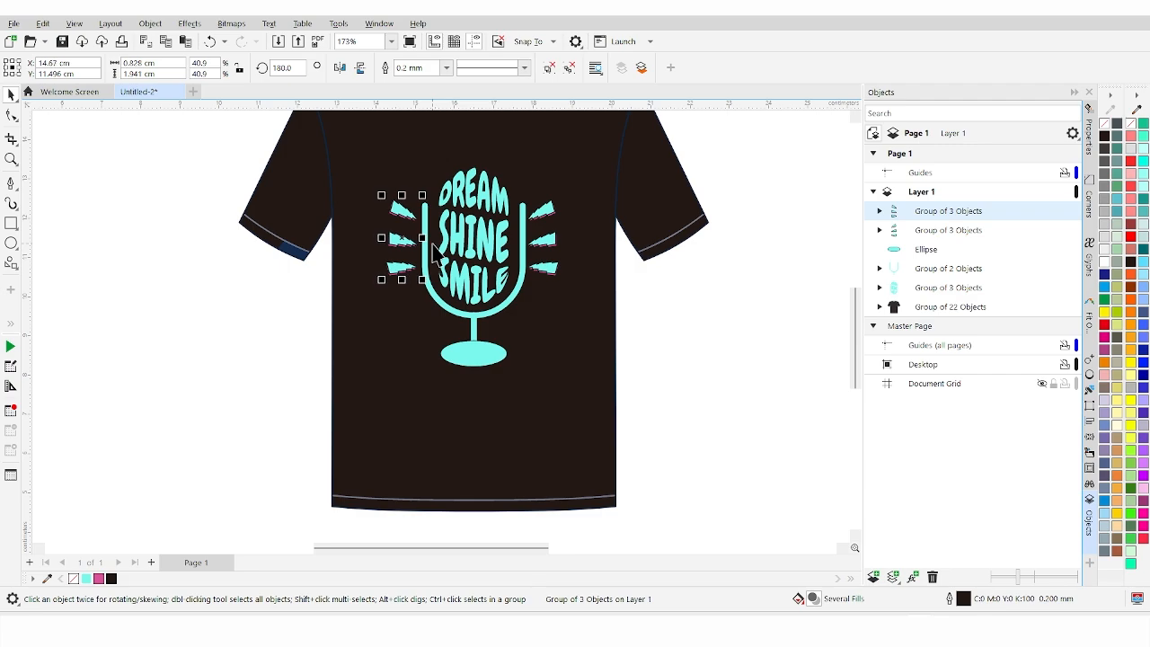
Nudge the right group of three lightning bolts about 0.1 cm right, away from the microphone holder
left_click(539, 270)
scroll(550, 237, "up", 1)
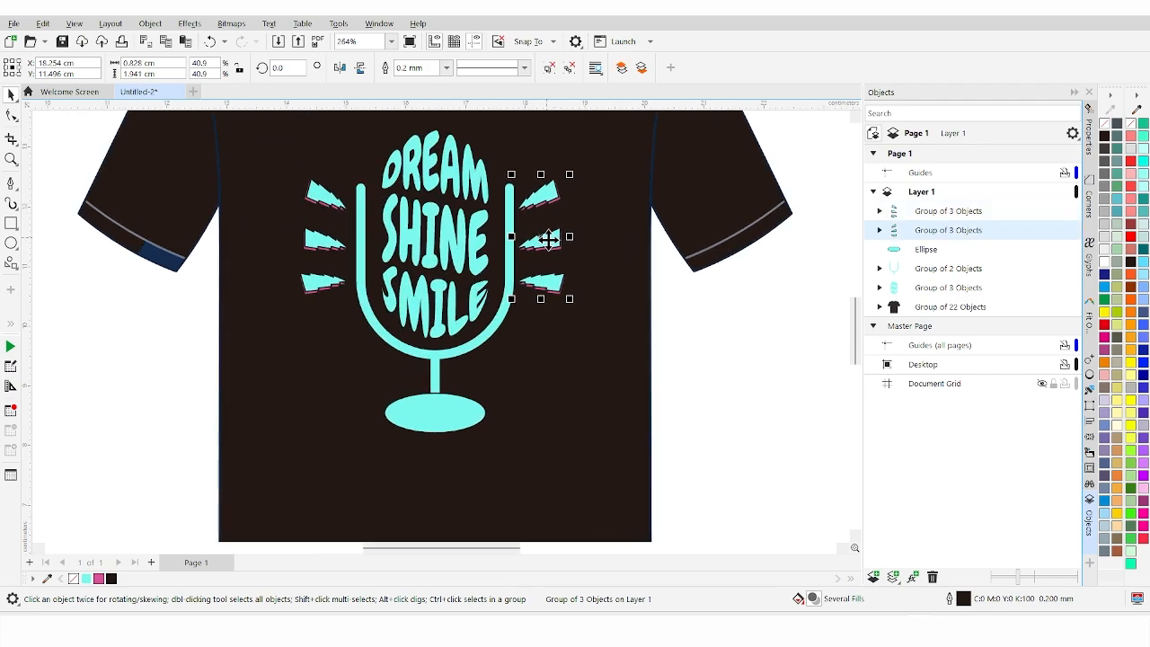
key("Right")
key("Right")
key("Right")
key("Right")
key("Right")
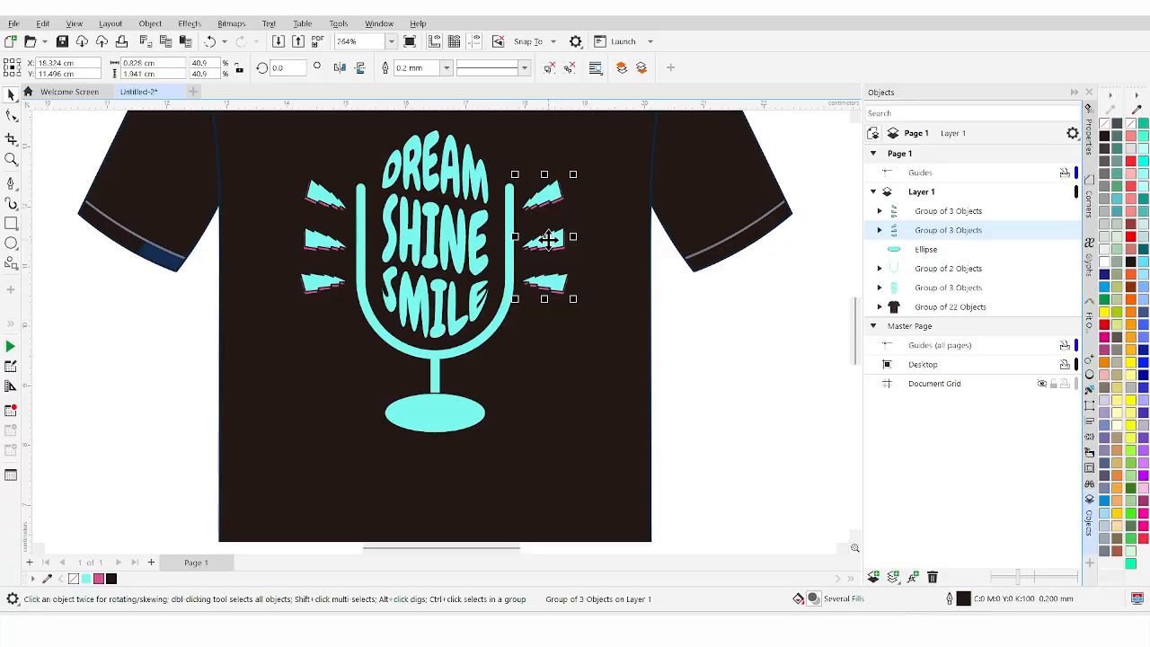
key("Right")
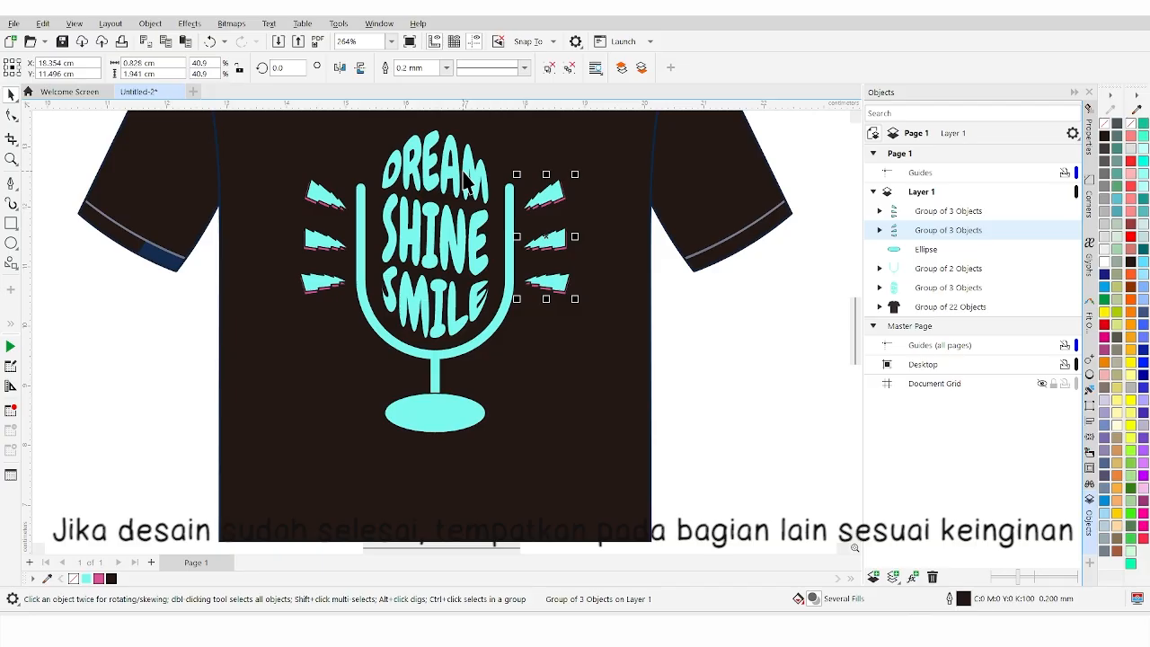
left_click(391, 41)
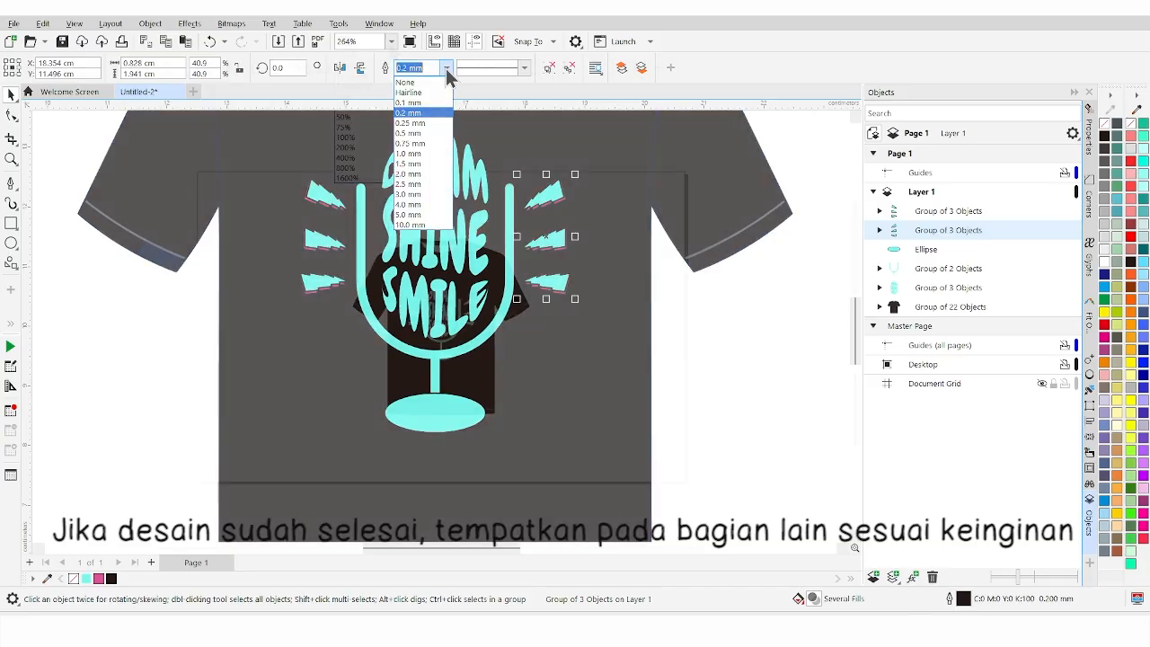
left_click(390, 65)
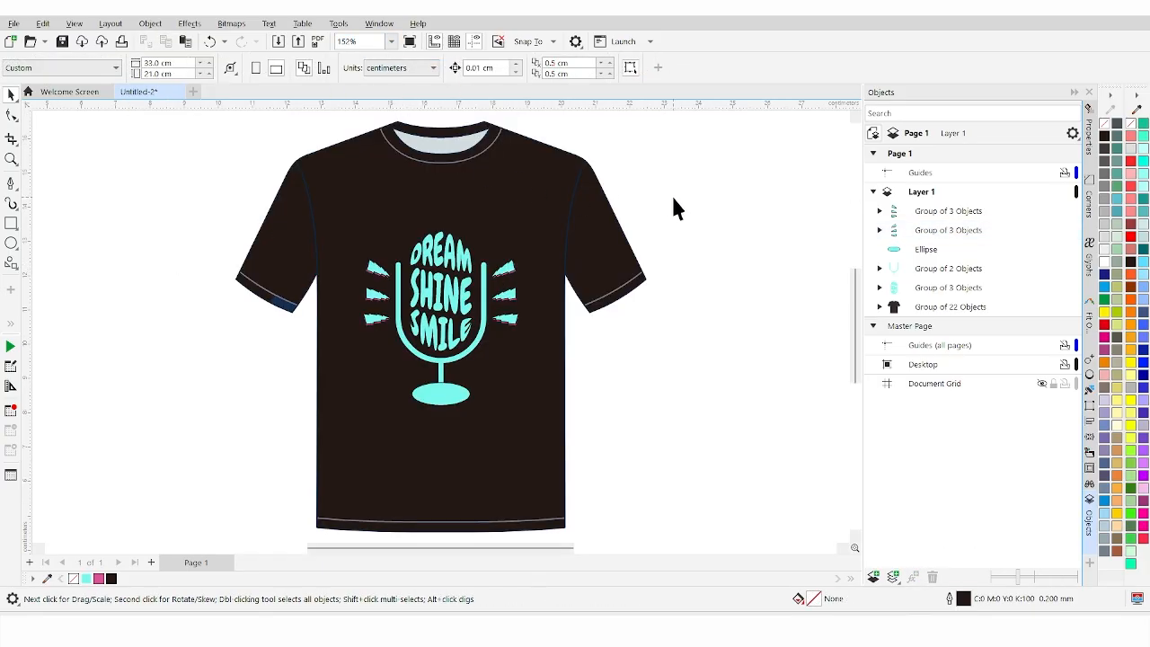